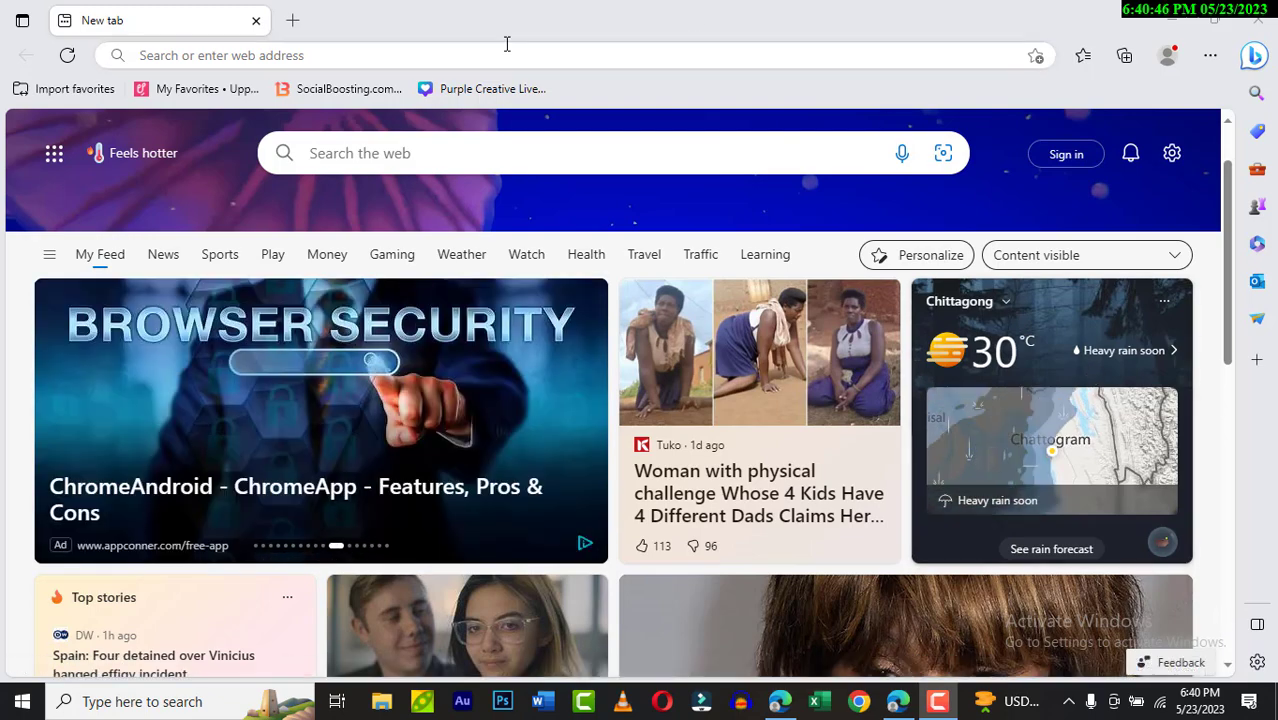
- Search the web for "google site" and open the Google Sites sign-in result
left_click(314, 56)
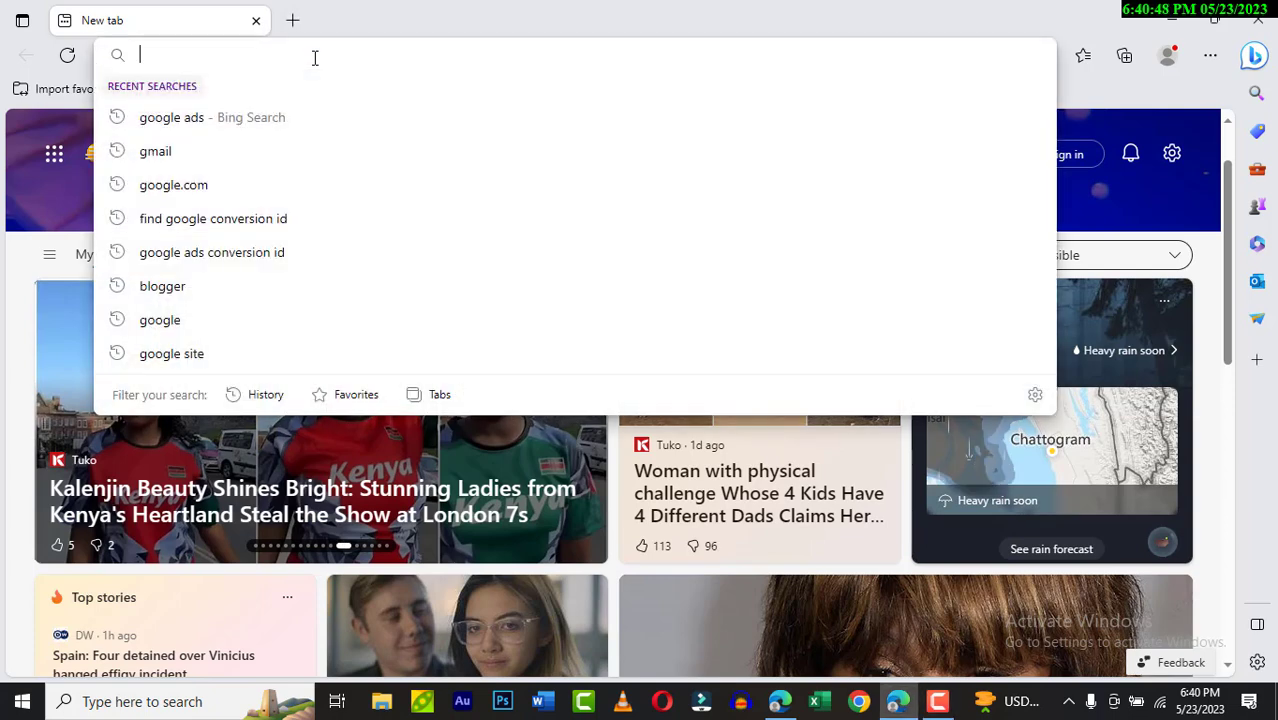
type("googl")
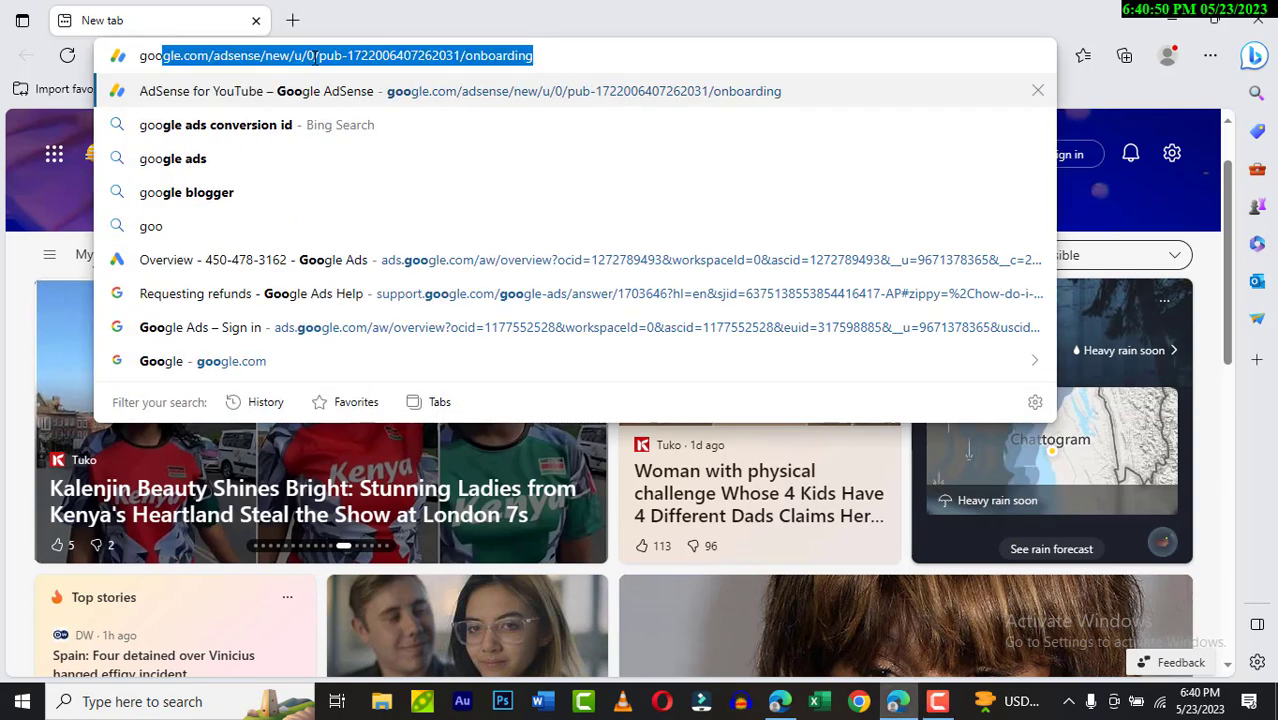
type("e as")
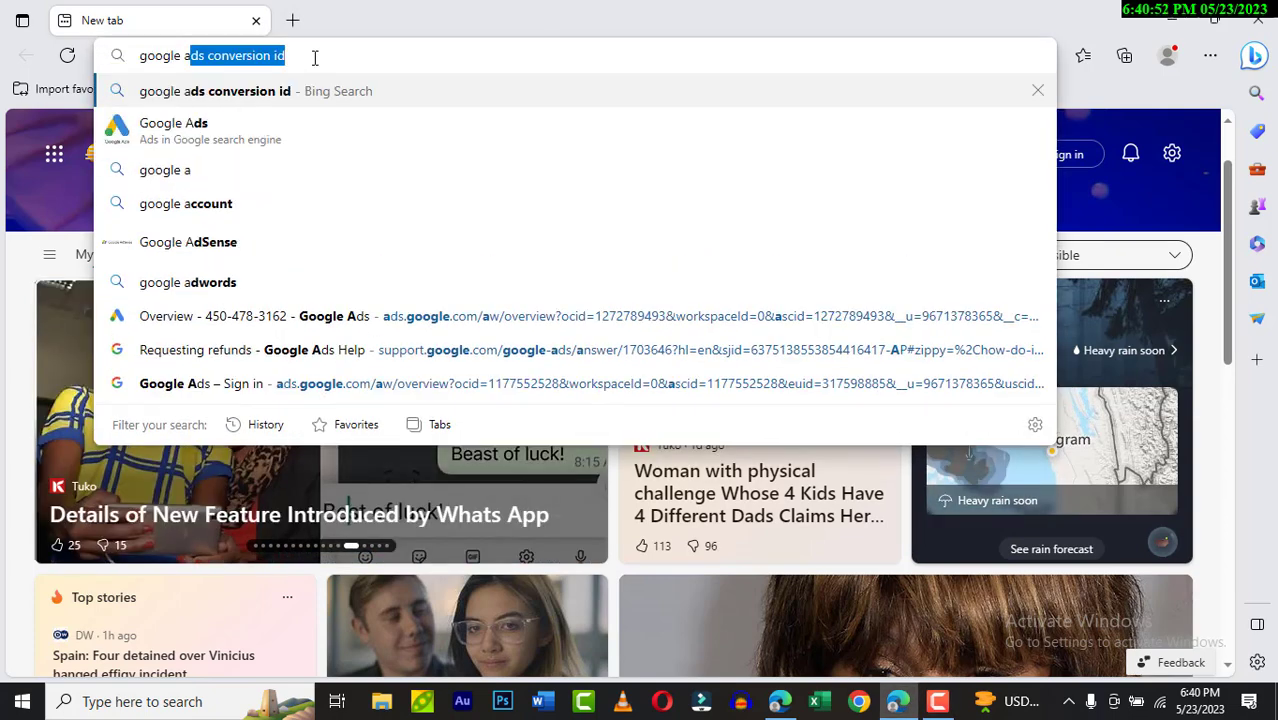
key("BackSpace")
key("BackSpace")
type("sit")
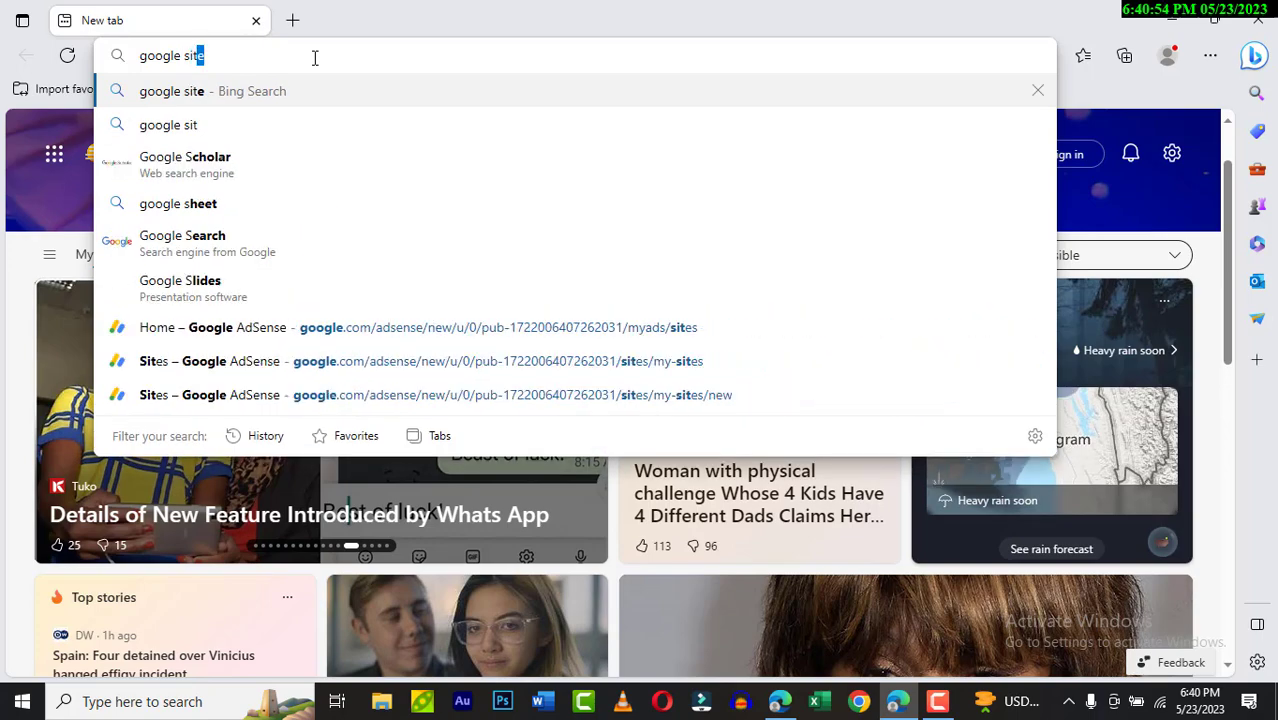
key("Return")
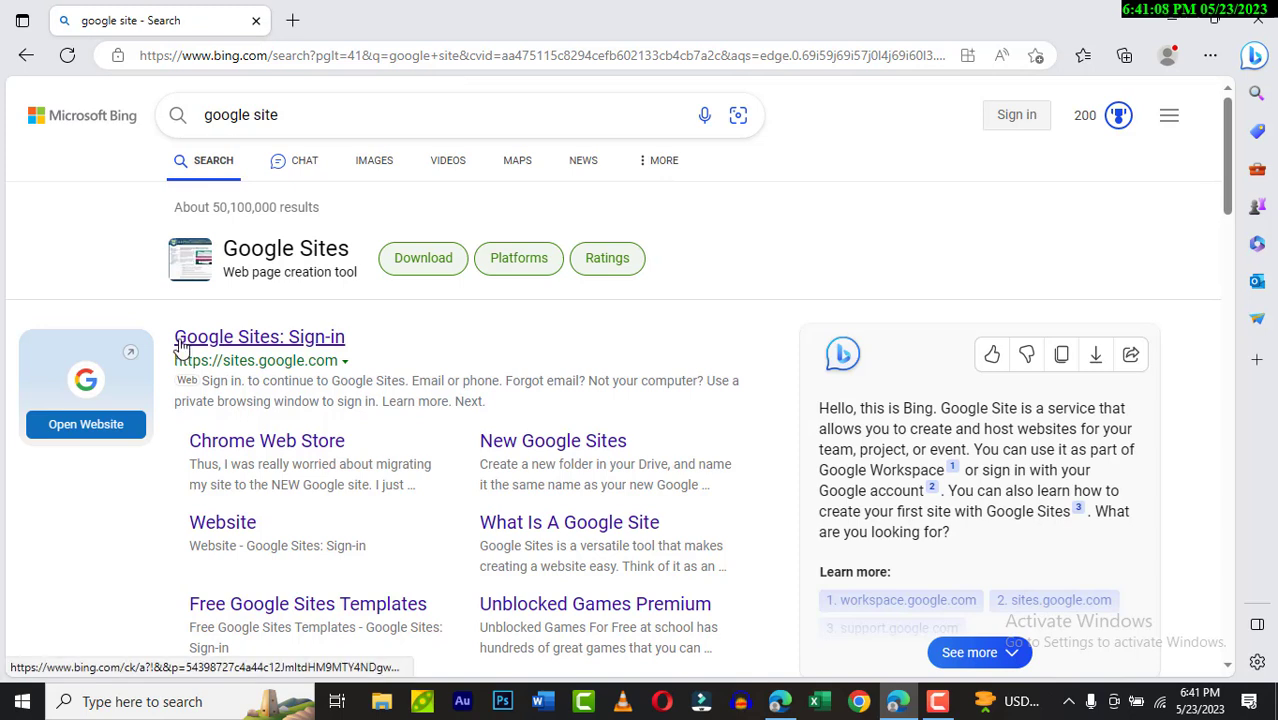
left_click(272, 342)
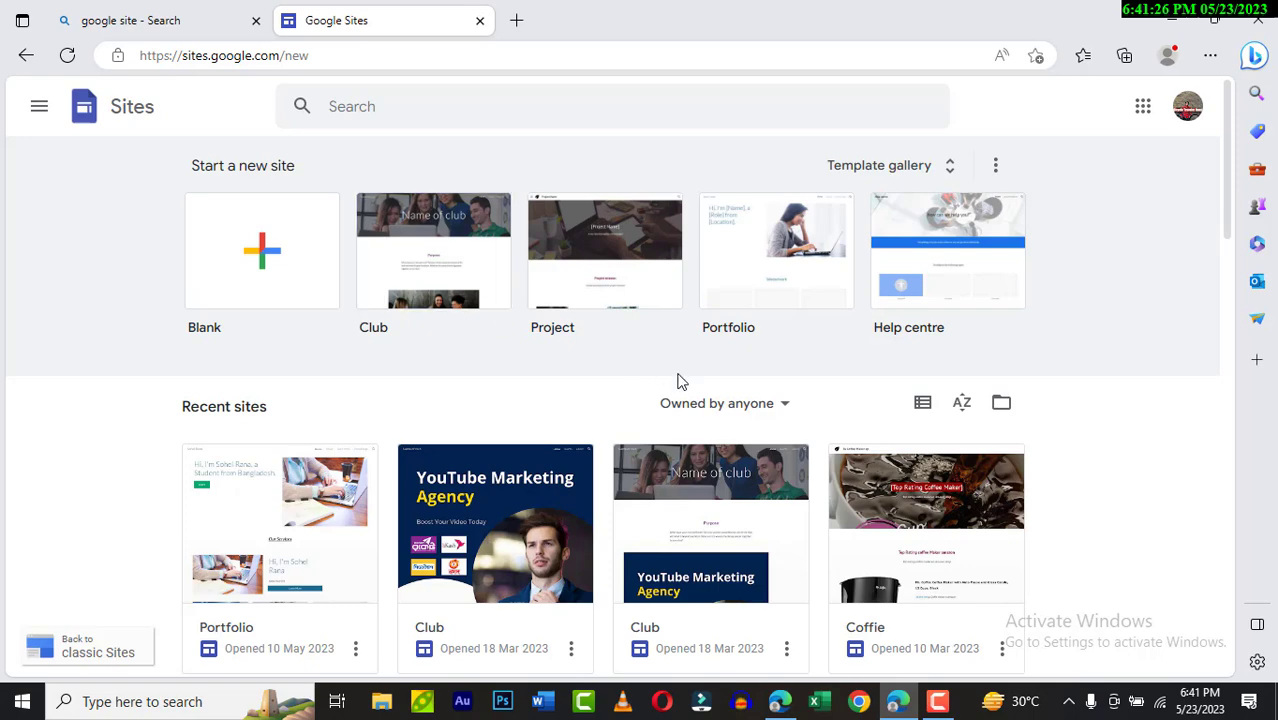
- Look through the existing recent sites on the Google Sites home page
scroll(678, 380, "down", 5)
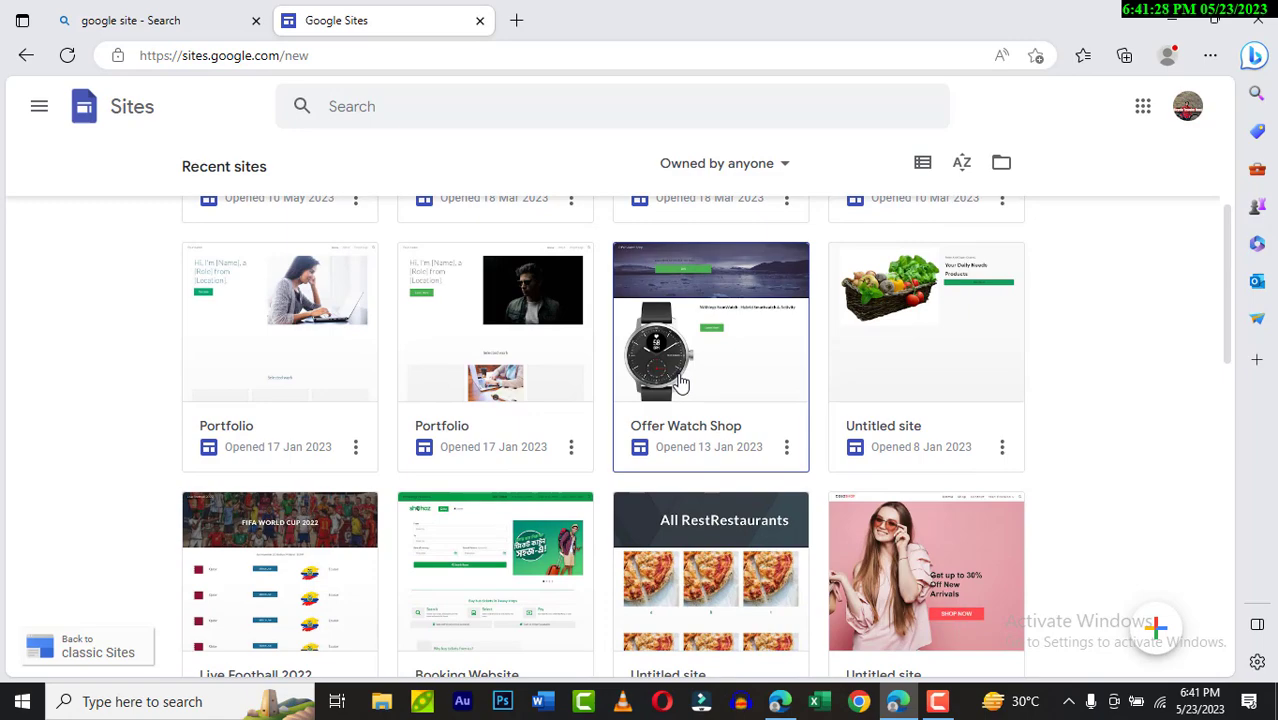
scroll(679, 380, "down", 3)
scroll(679, 380, "up", 10)
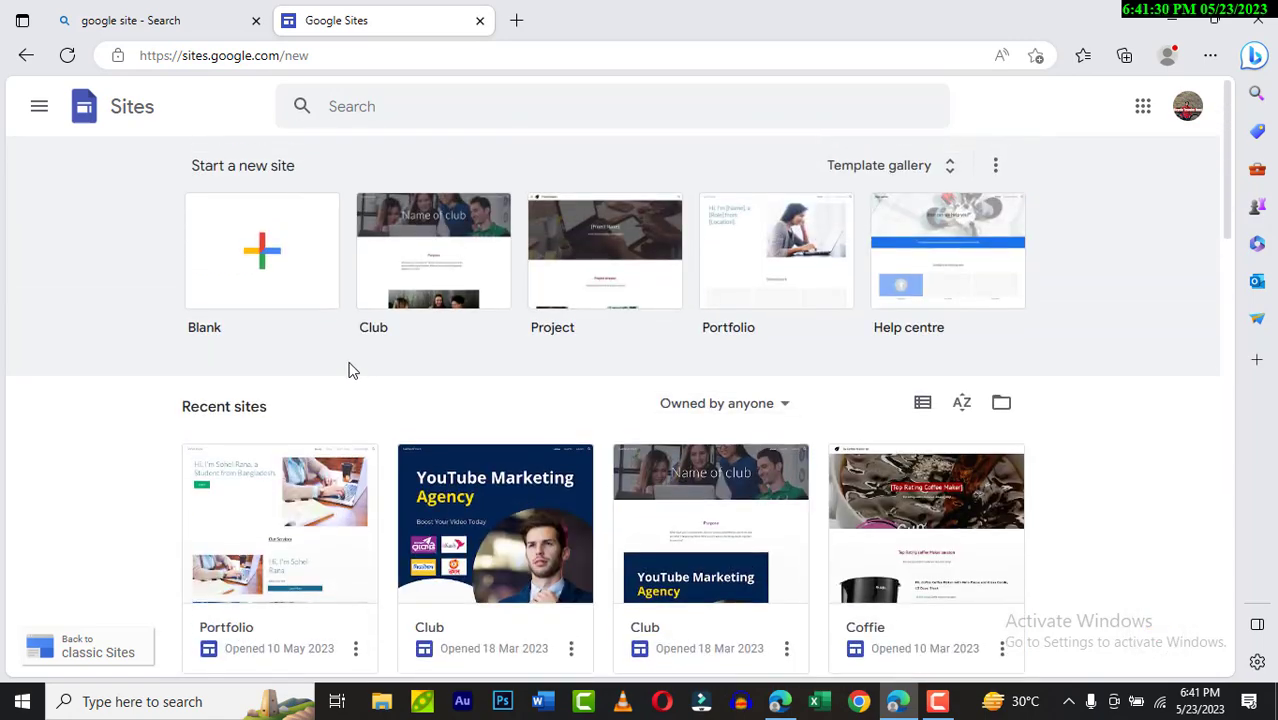
scroll(602, 442, "down", 3)
scroll(459, 456, "up", 4)
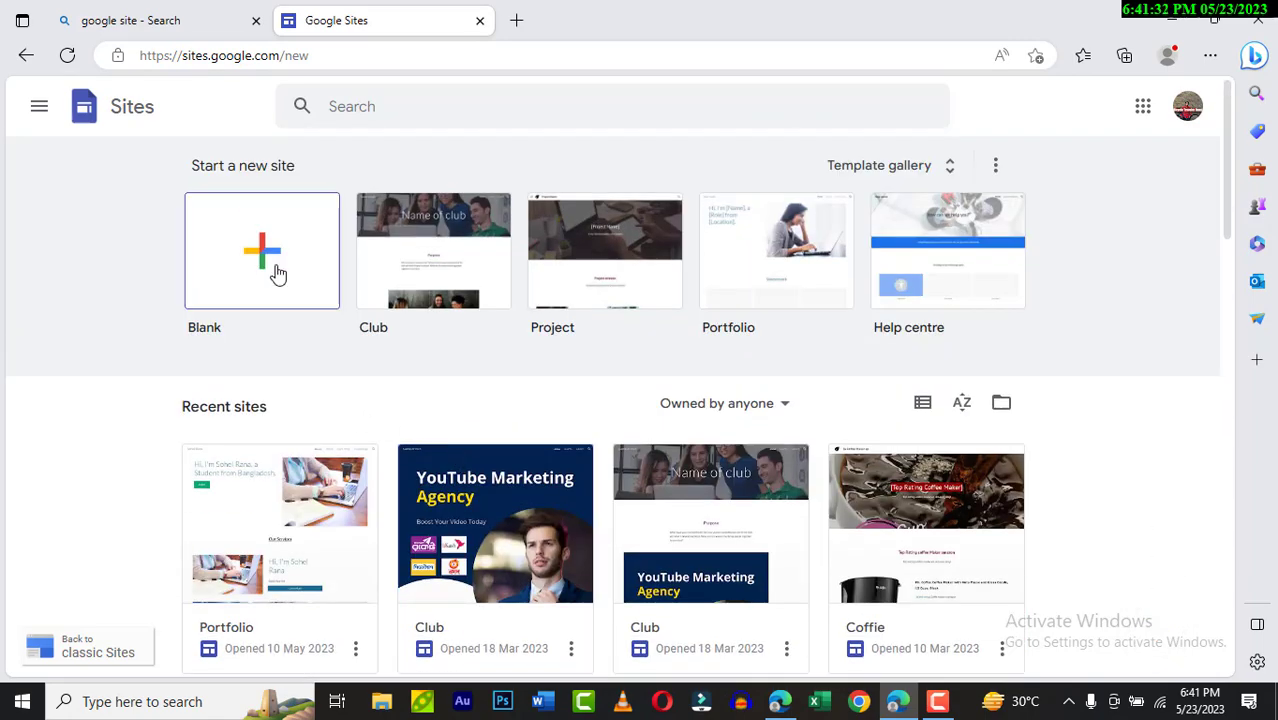
- Browse the full template gallery and create a new site from the Blank template
left_click(948, 168)
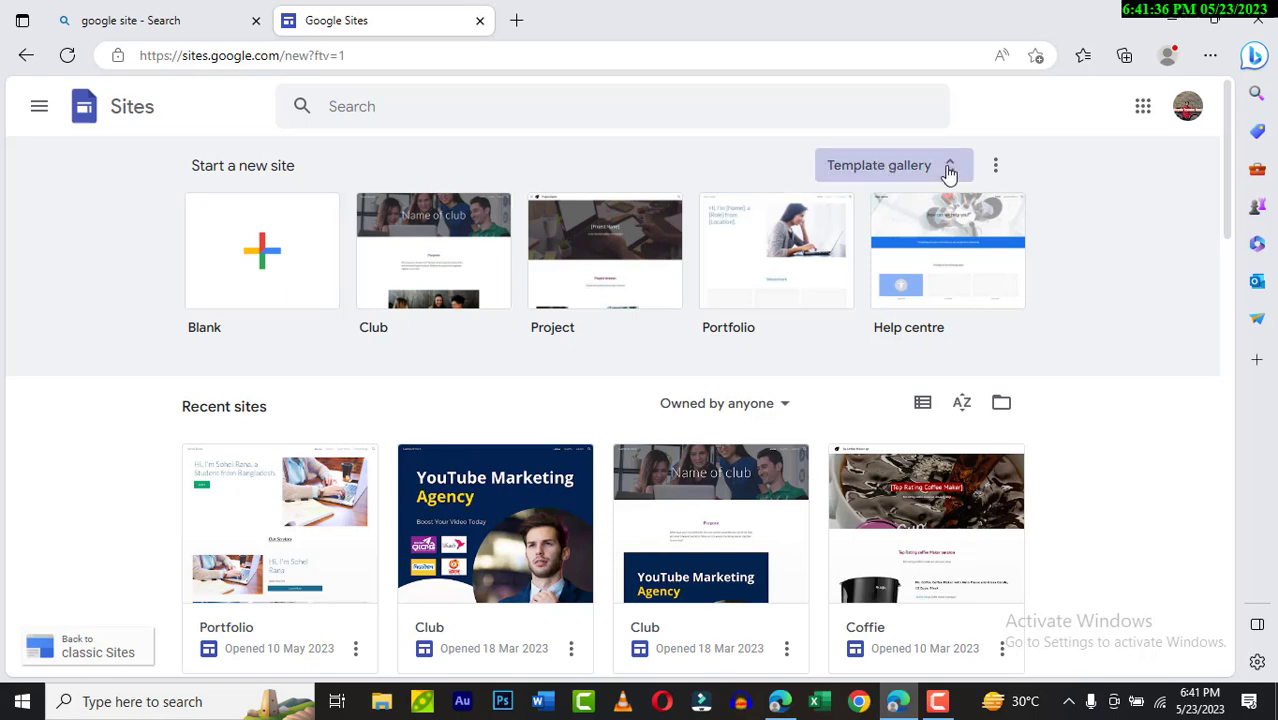
scroll(899, 360, "down", 4)
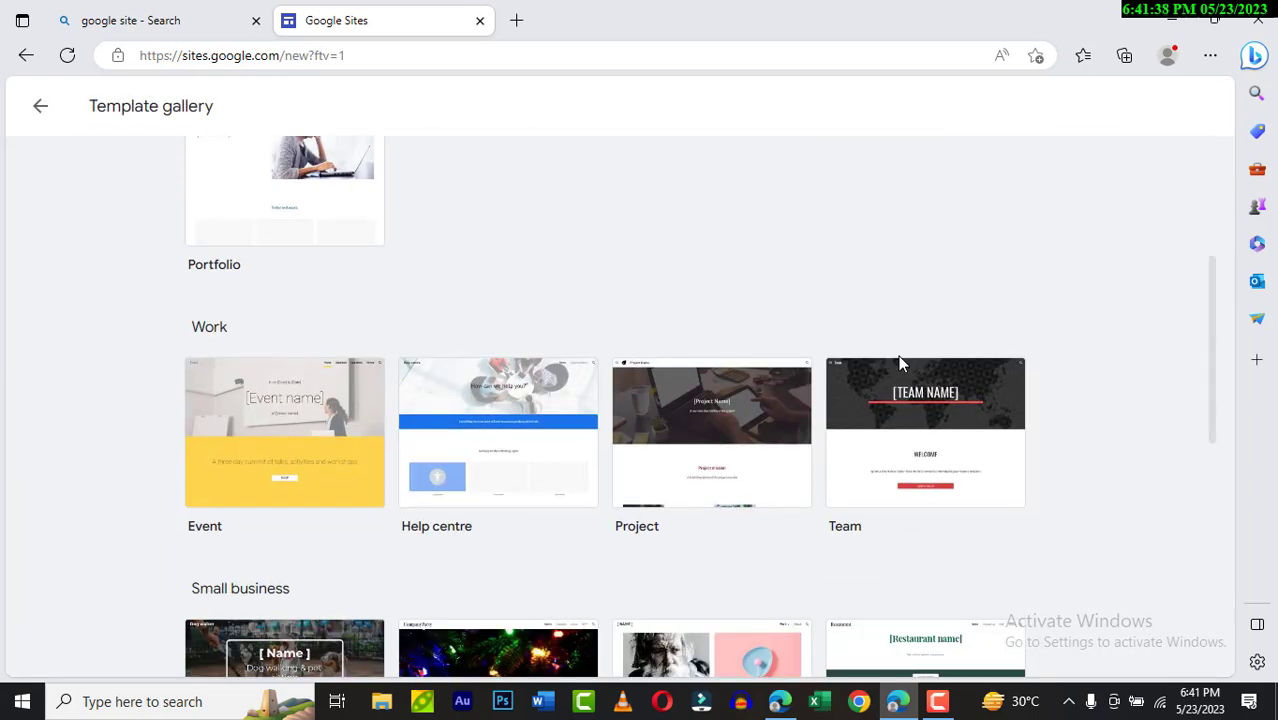
scroll(900, 364, "down", 3)
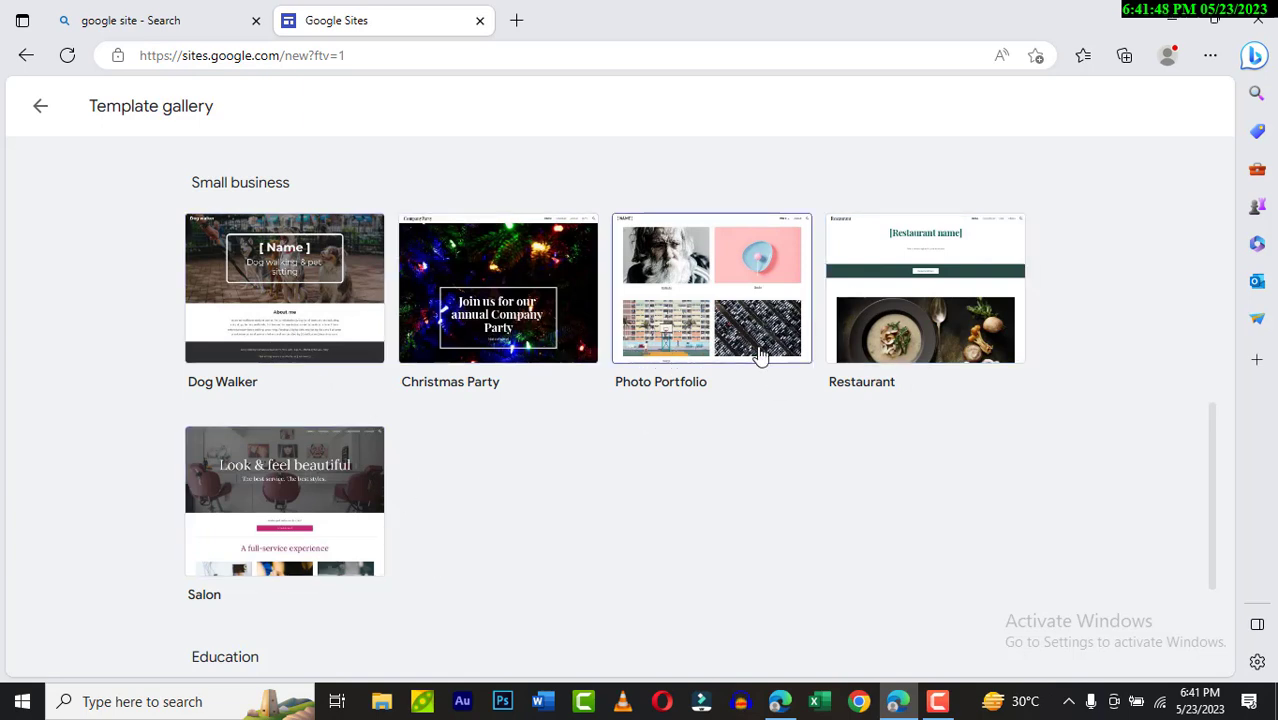
scroll(642, 461, "down", 2)
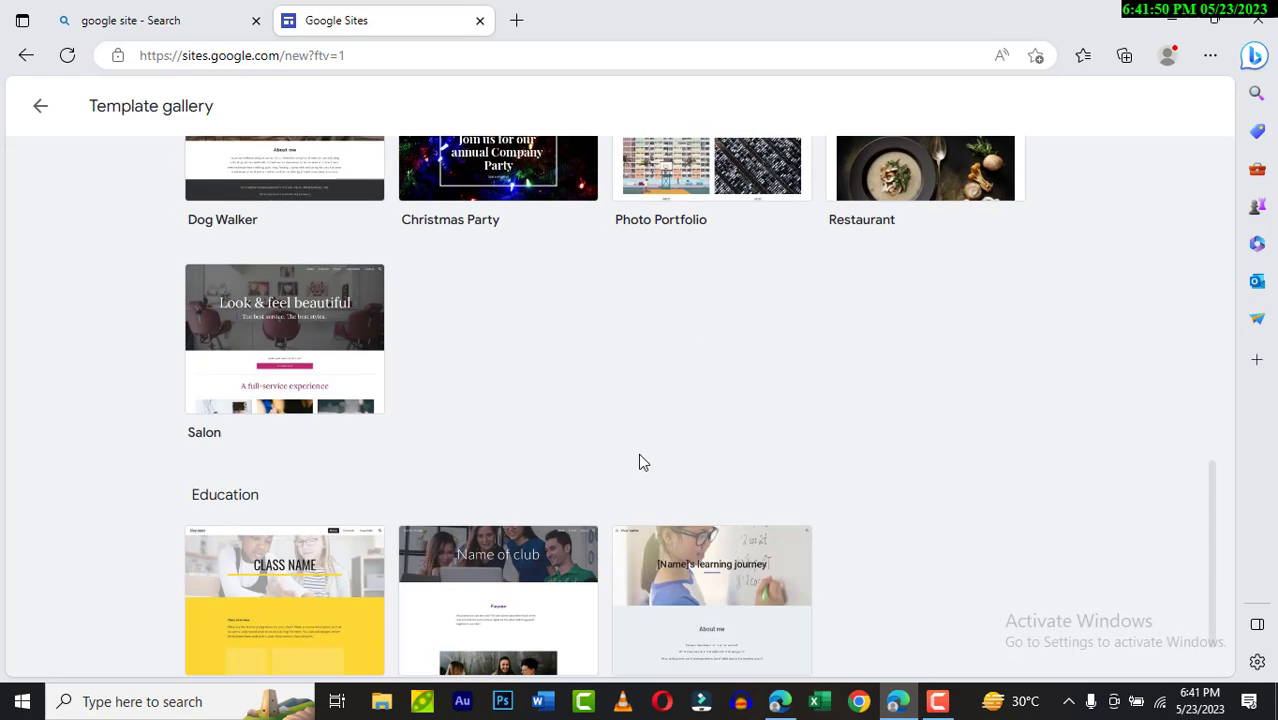
scroll(600, 455, "down", 1)
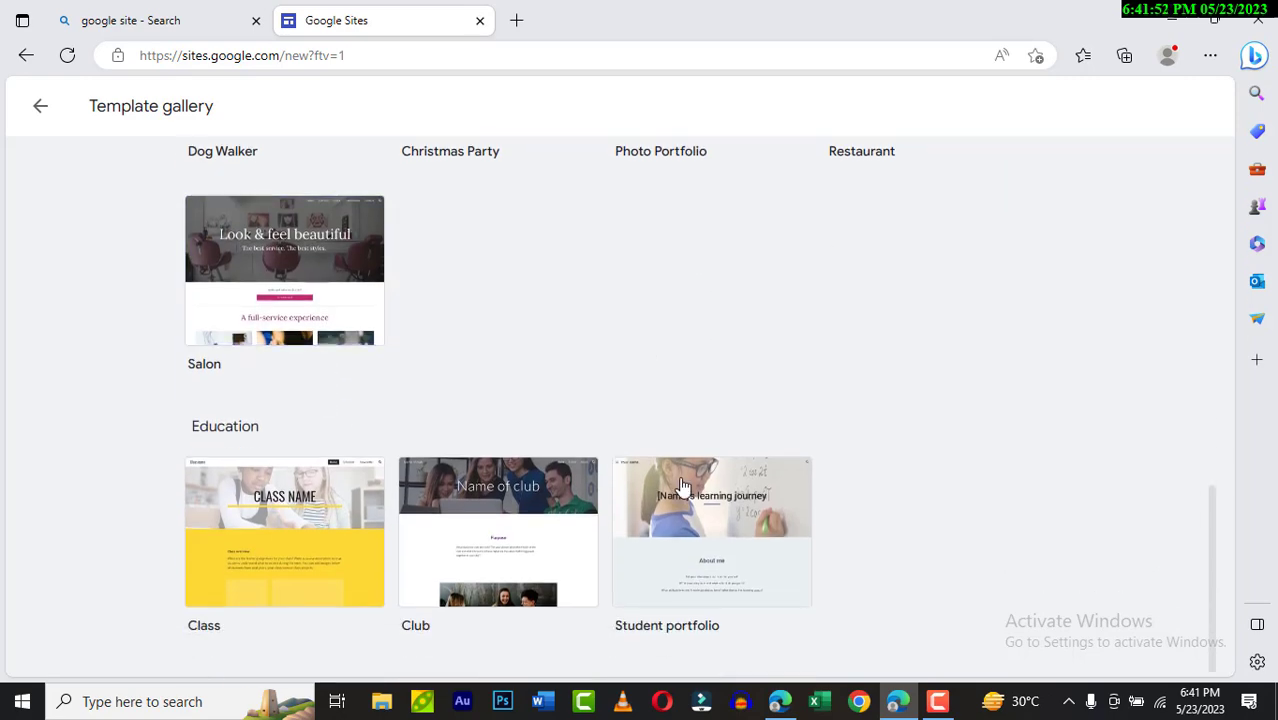
scroll(325, 410, "up", 5)
scroll(355, 418, "up", 7)
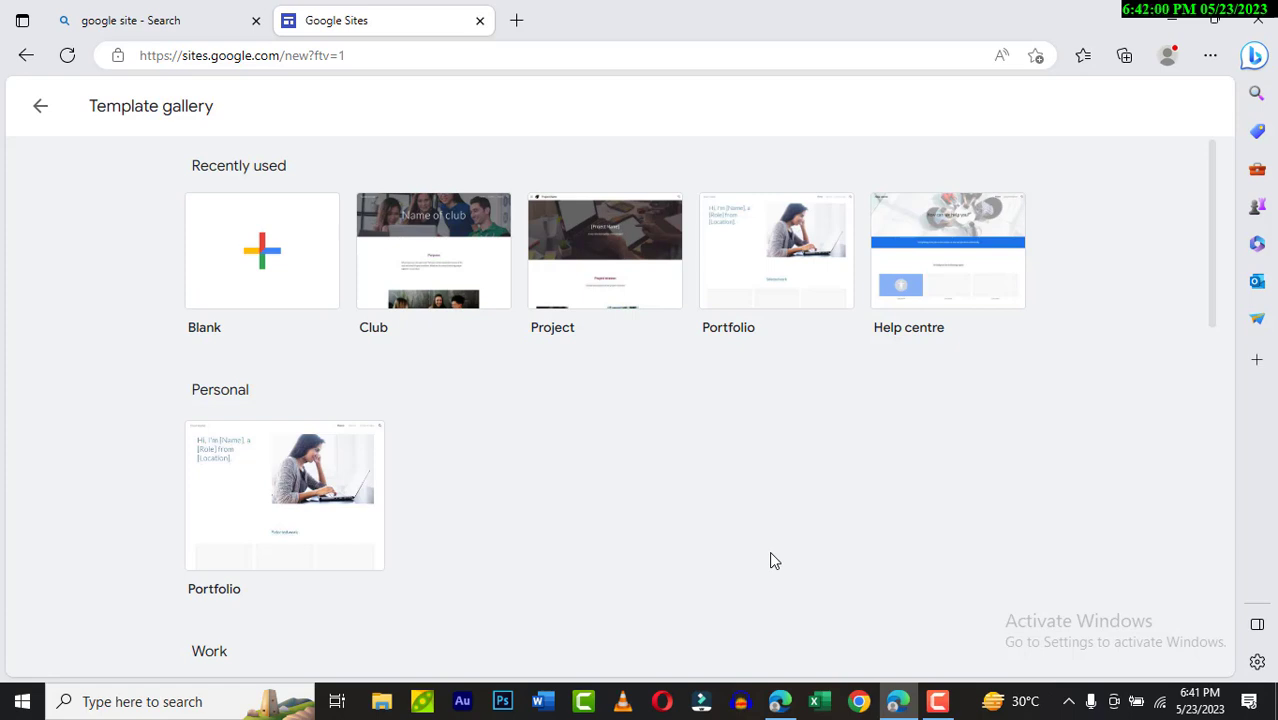
left_click(251, 291)
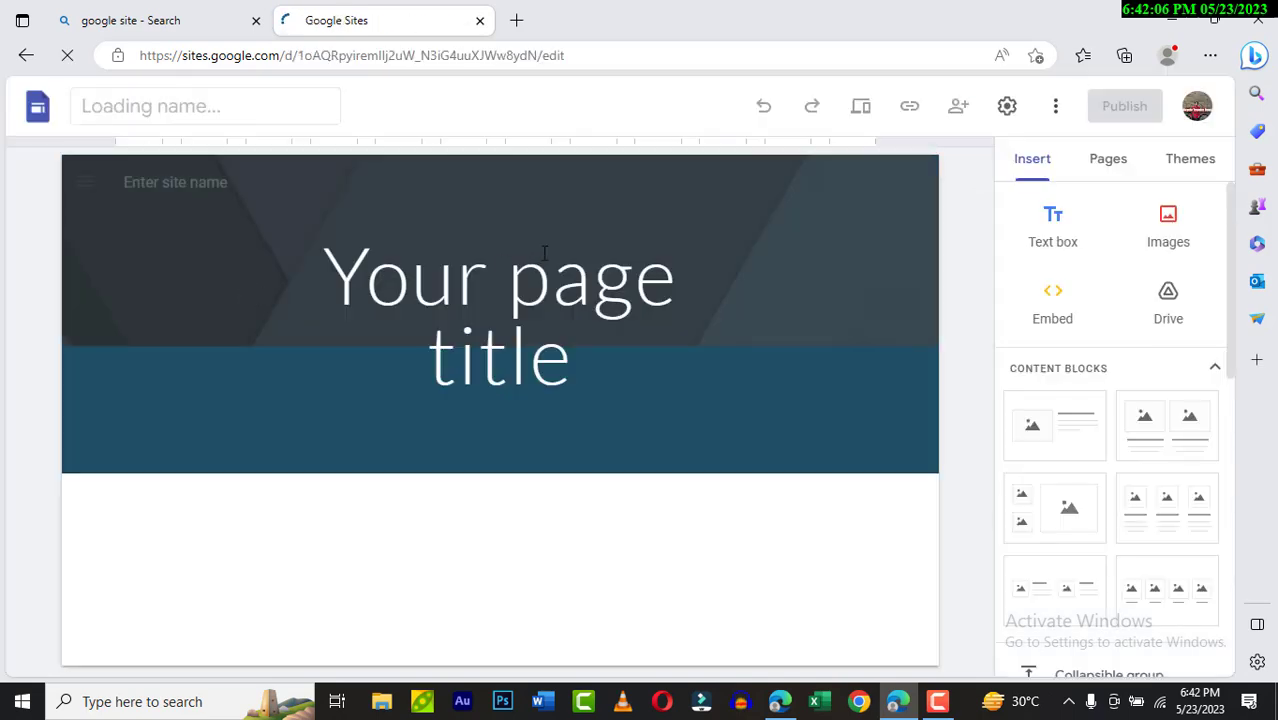
left_click(558, 246)
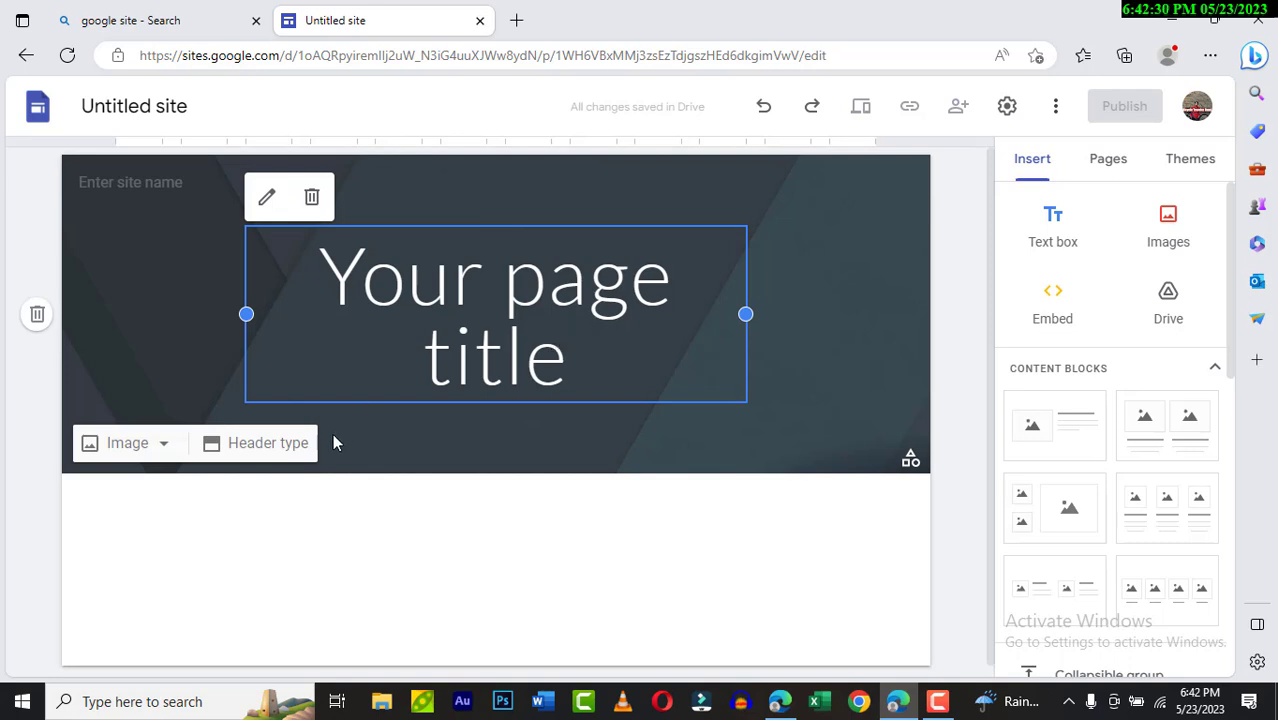
- Try the Cover, Large banner, Banner and Title only header types and return the header to Banner
left_click(238, 452)
left_click(186, 452)
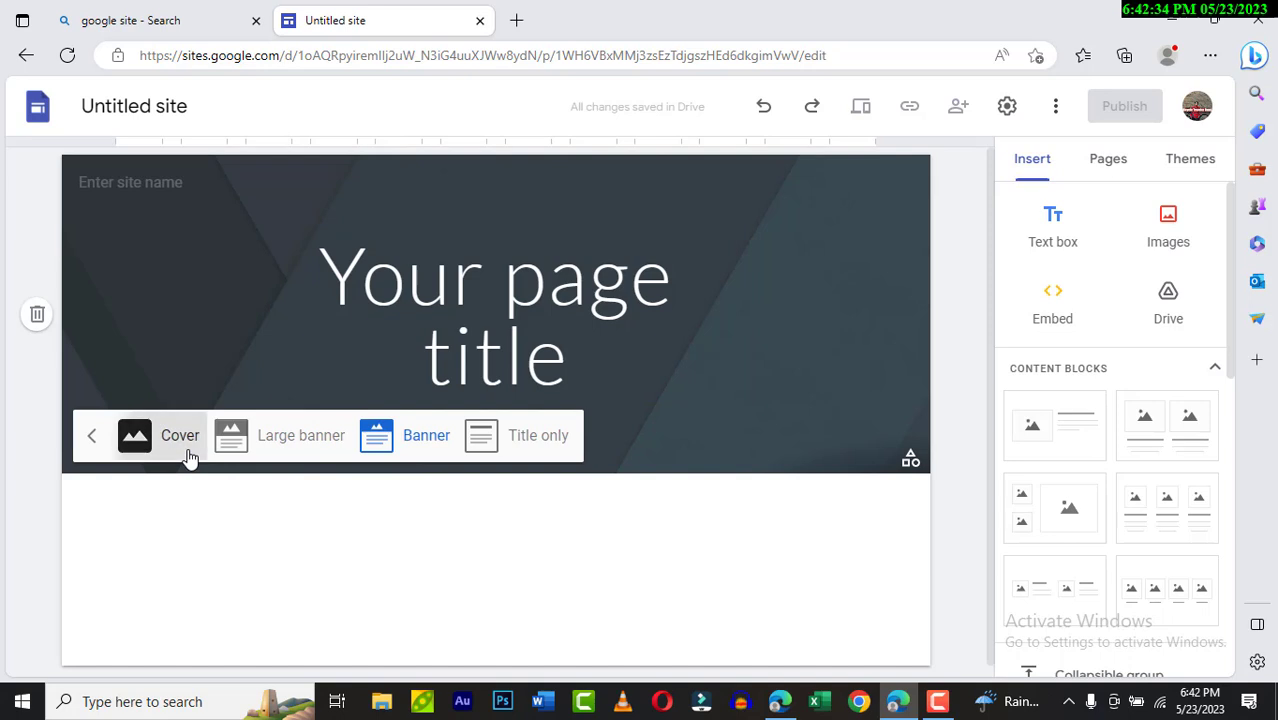
left_click(305, 600)
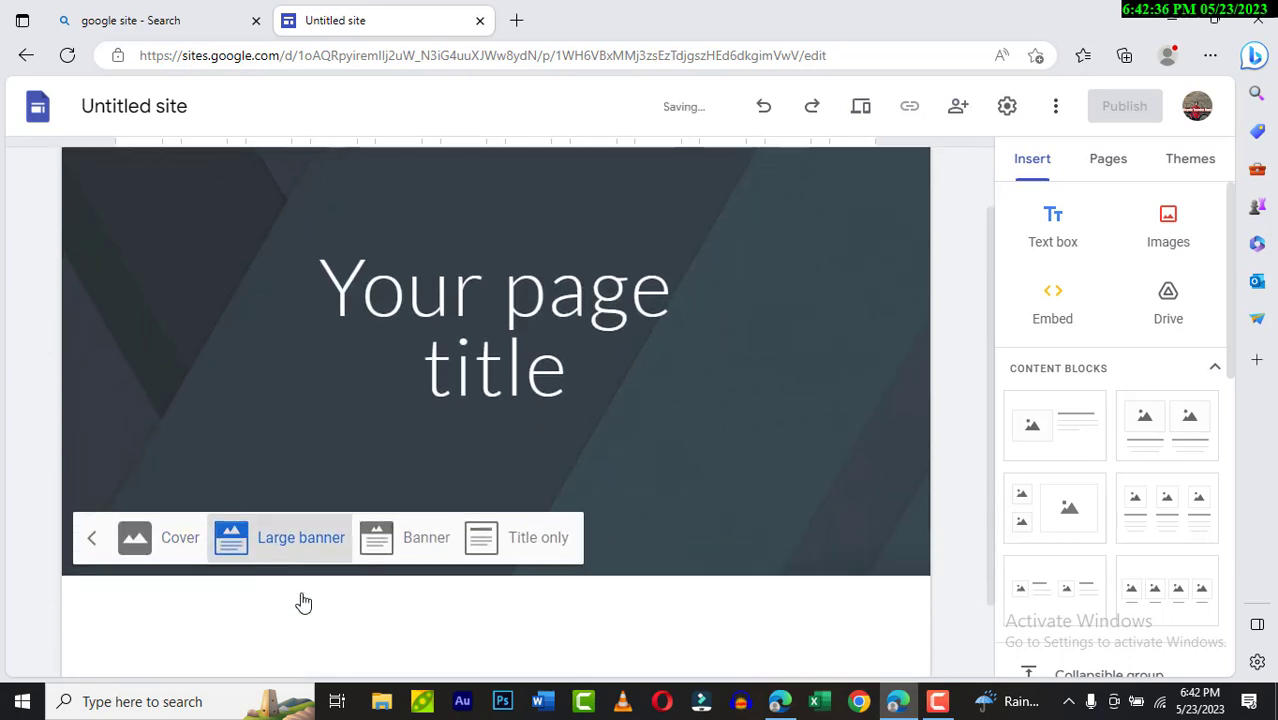
left_click(414, 546)
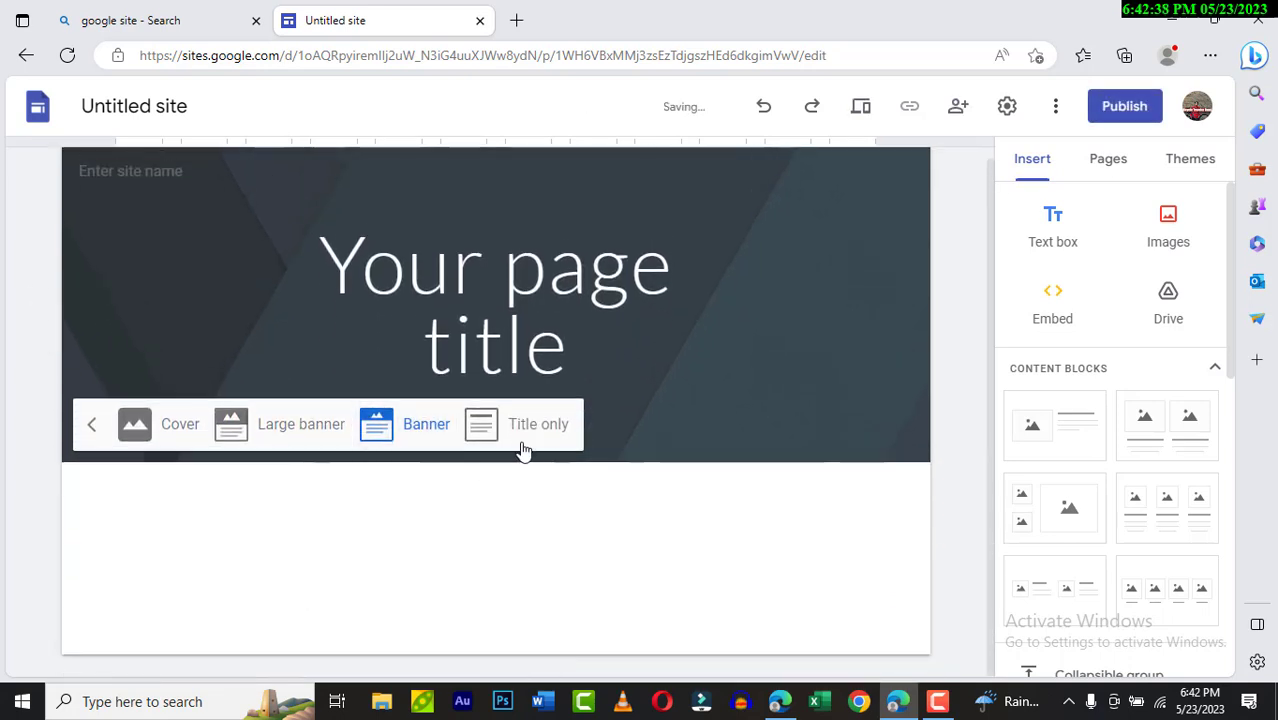
left_click(522, 440)
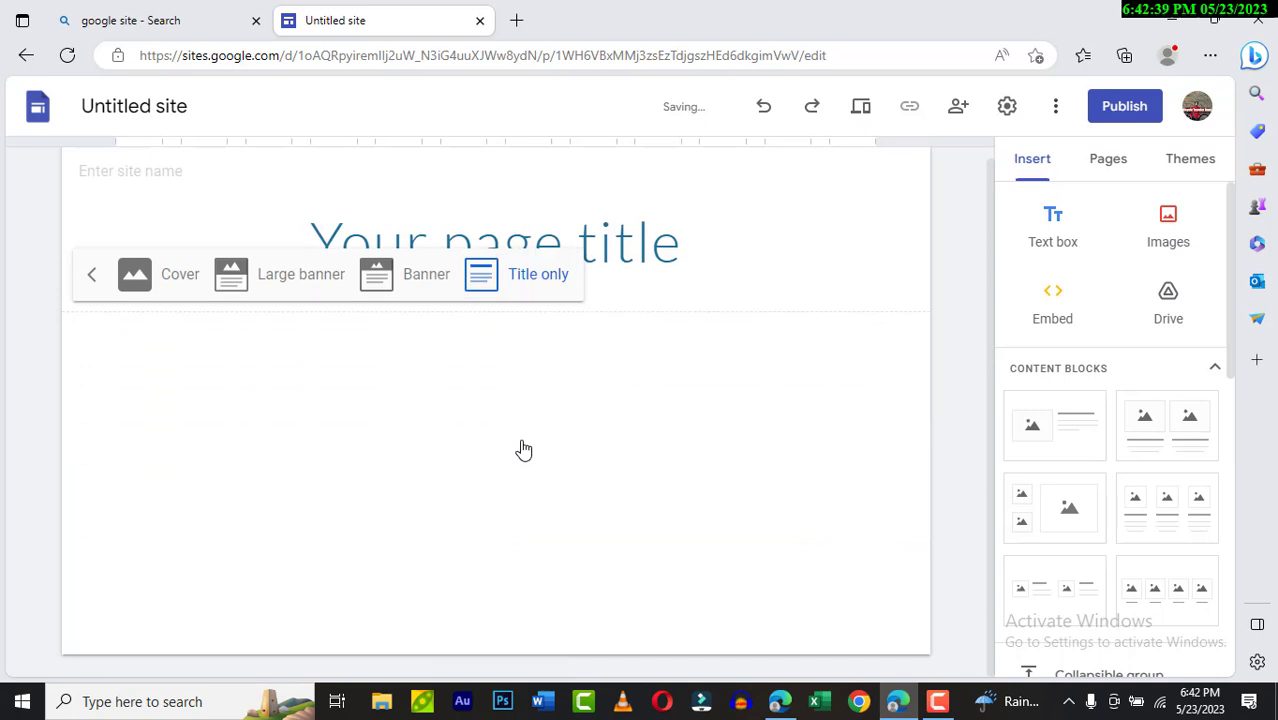
left_click(405, 290)
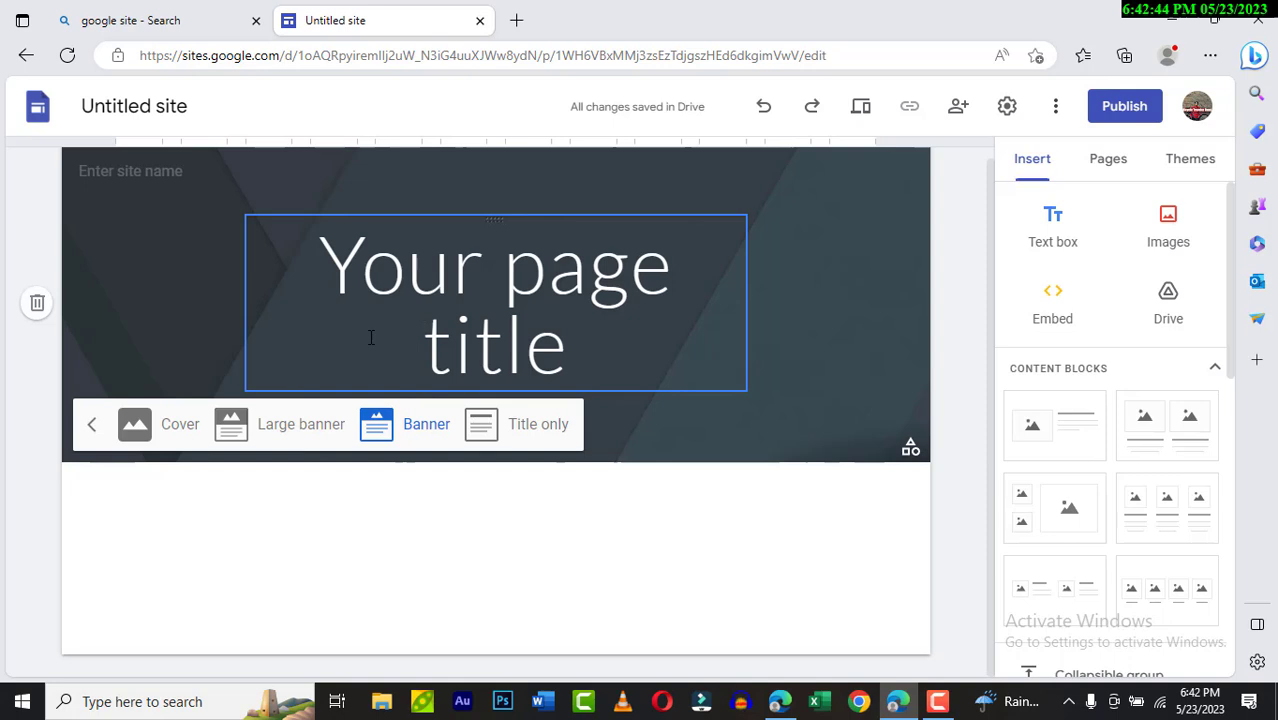
left_click(208, 282)
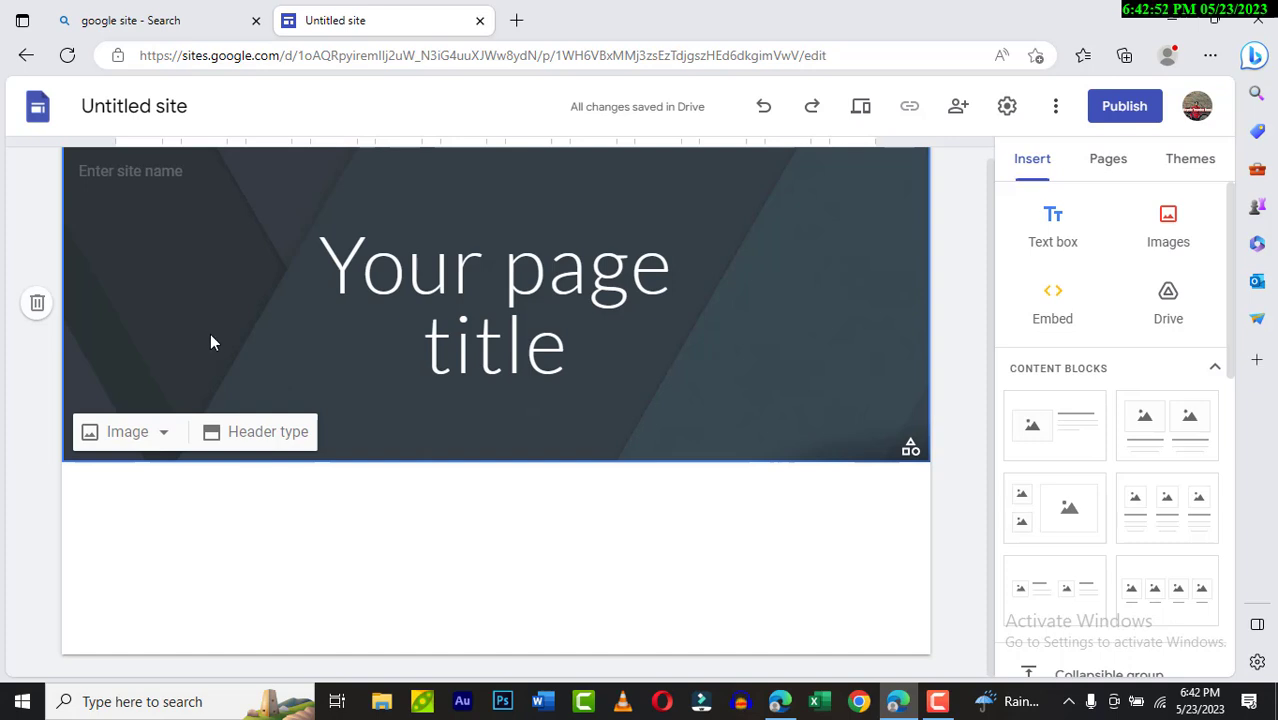
left_click(164, 434)
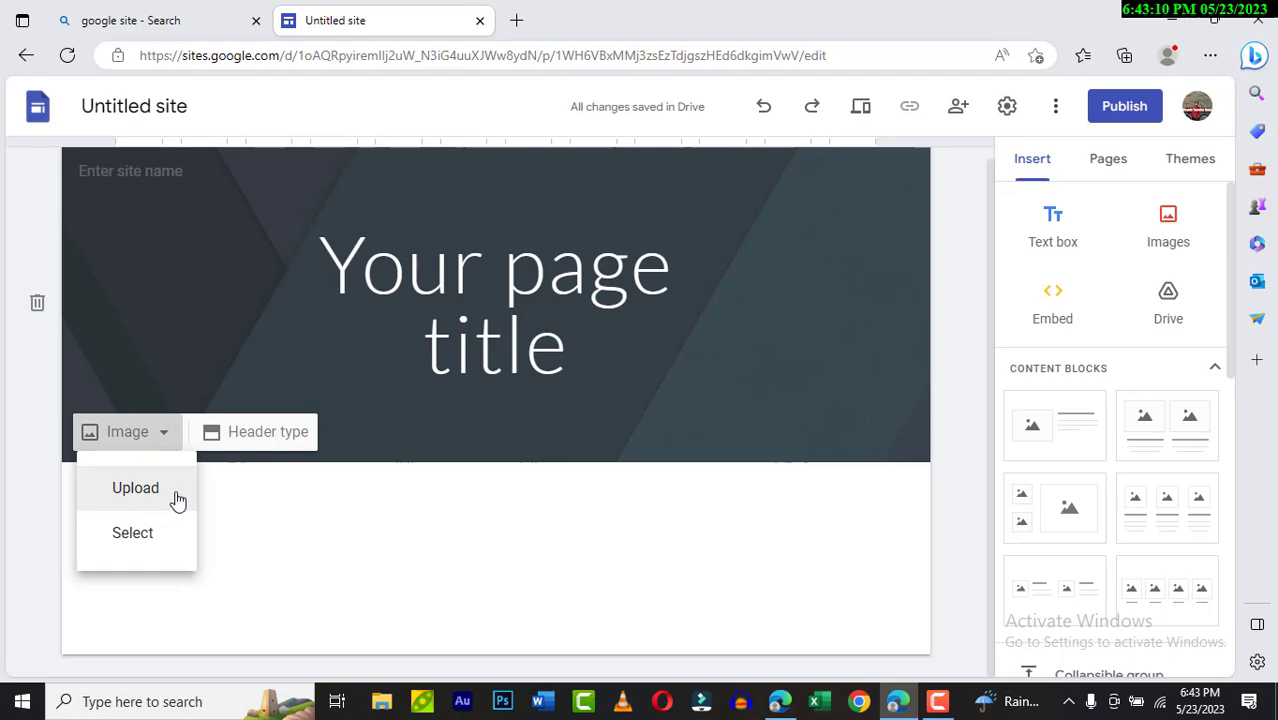
left_click(131, 490)
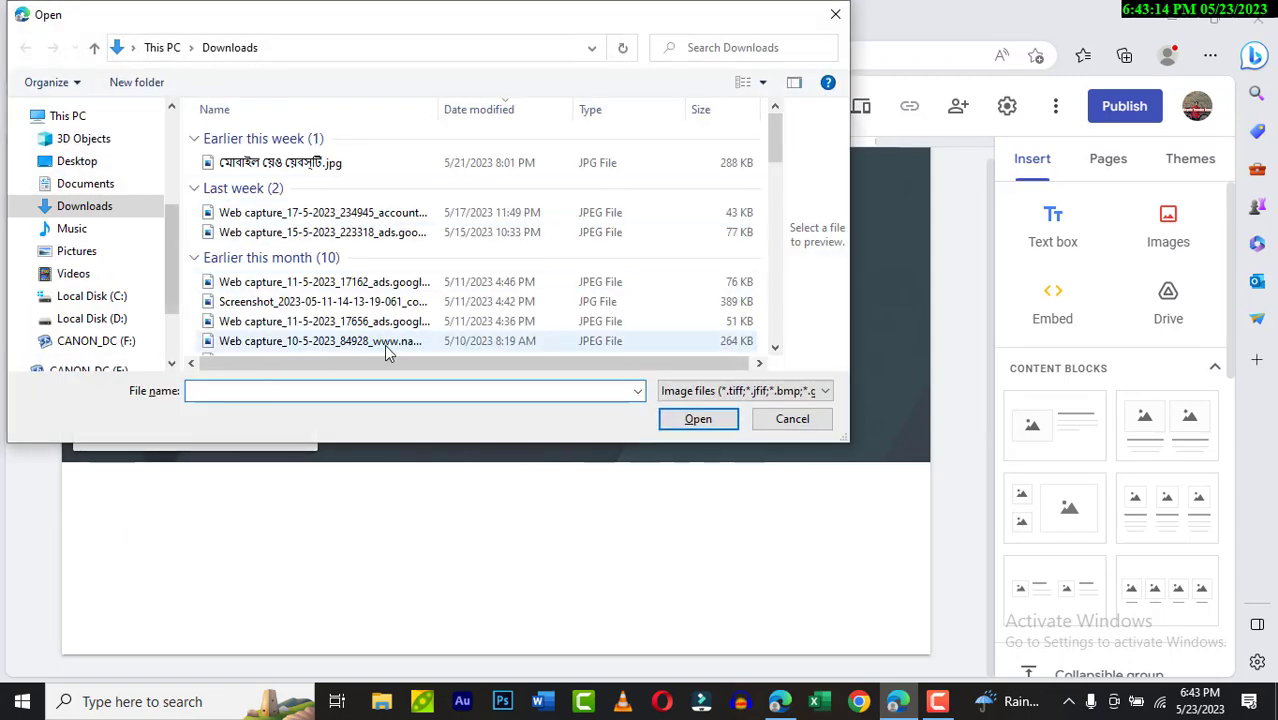
left_click(818, 420)
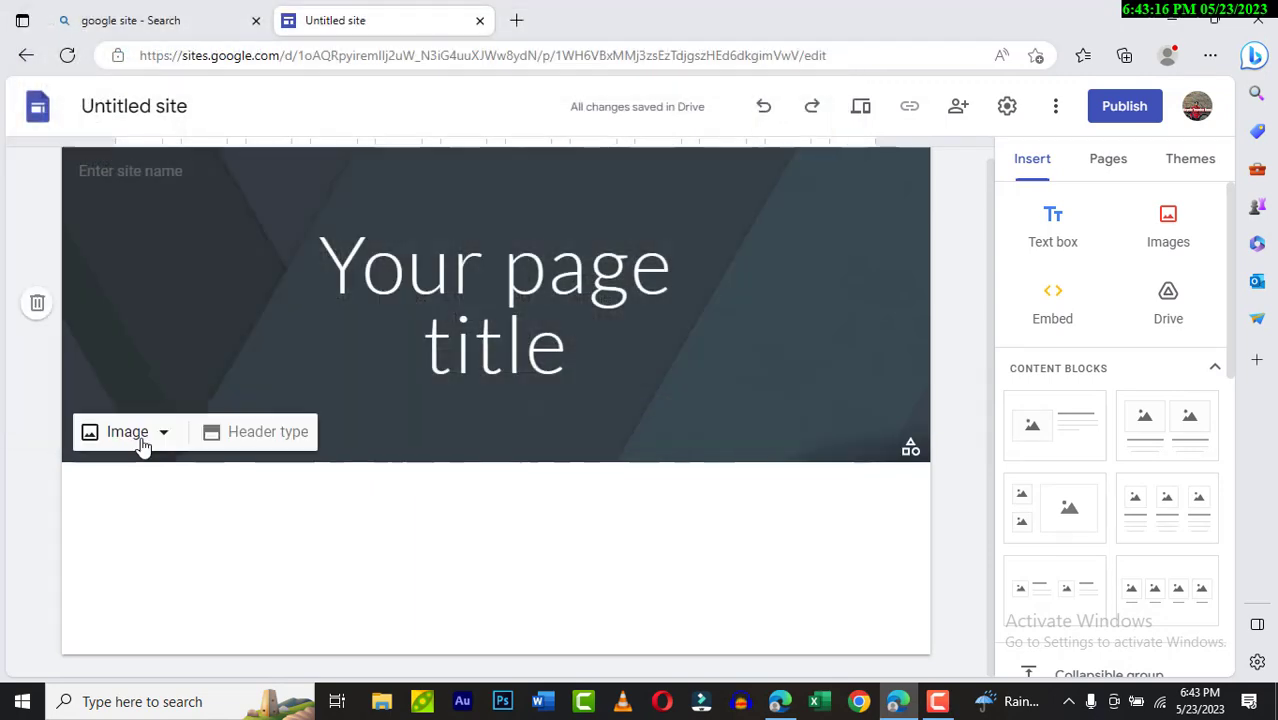
- Replace the header background with the gallery photo of a bright desk with a laptop and papers
left_click(163, 432)
left_click(145, 543)
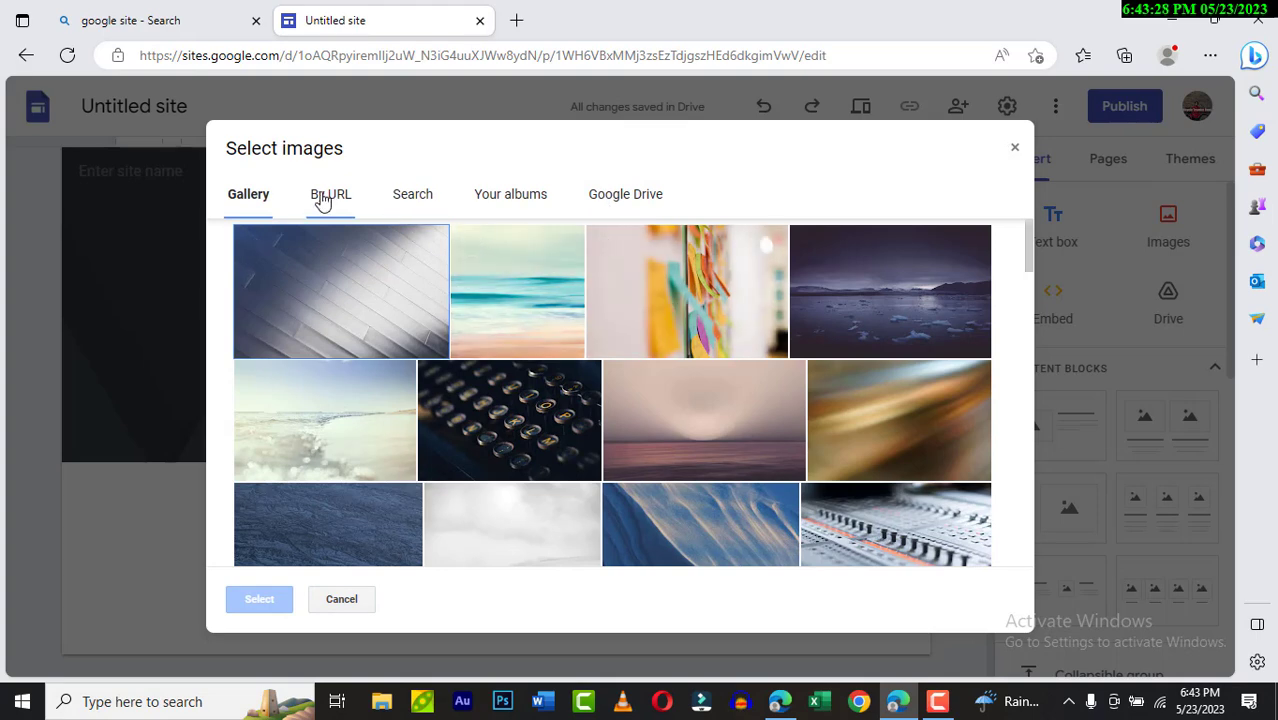
scroll(770, 375, "down", 4)
scroll(770, 385, "down", 1)
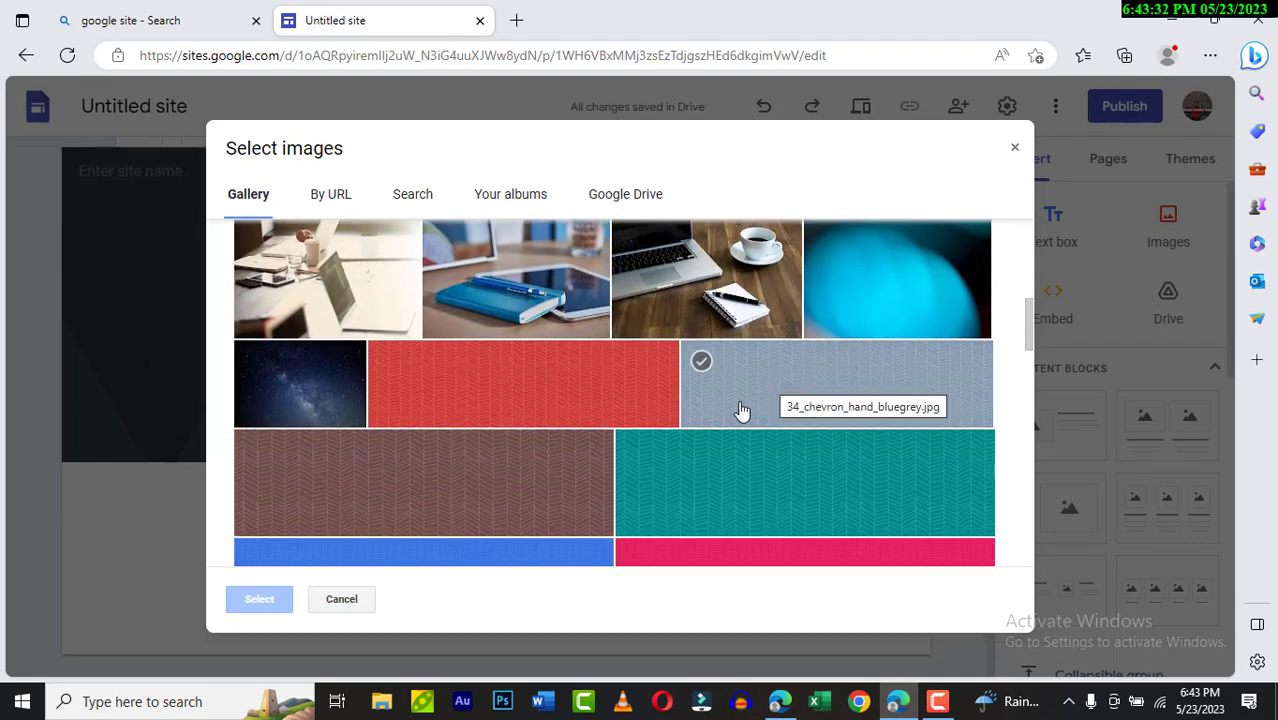
scroll(741, 410, "up", 1)
scroll(741, 410, "down", 3)
scroll(740, 412, "down", 2)
scroll(739, 414, "up", 1)
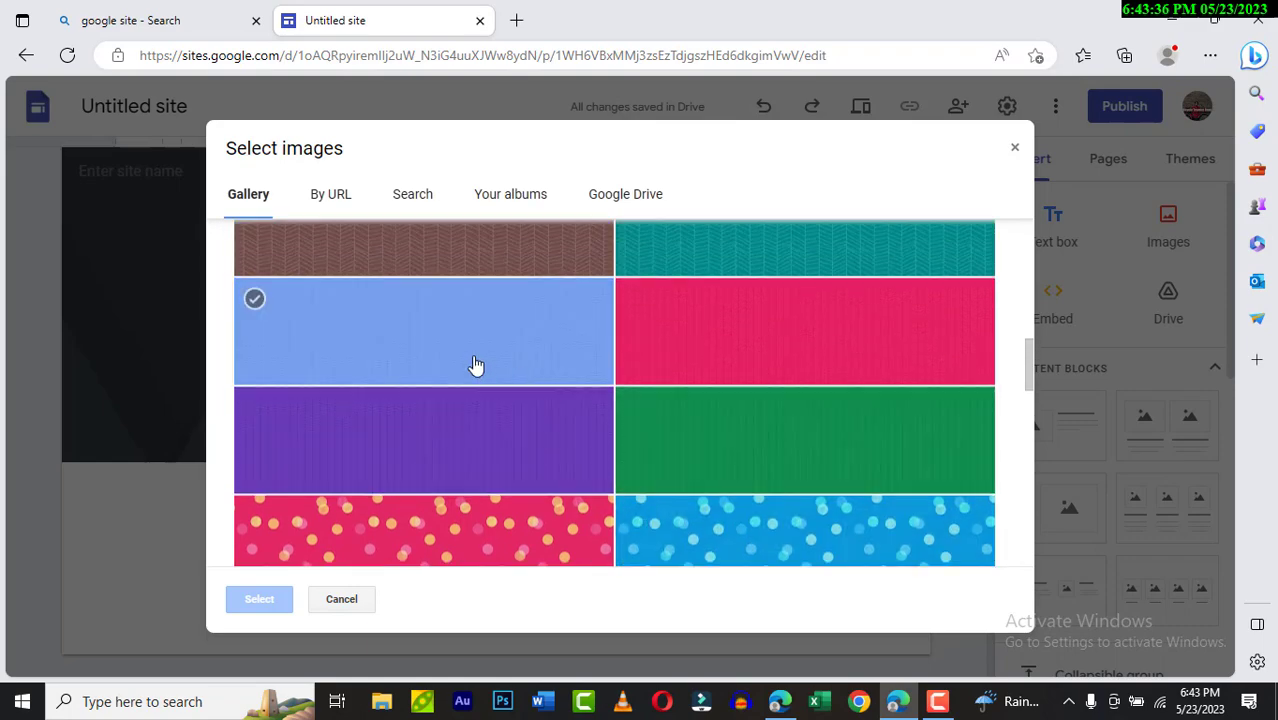
scroll(471, 365, "up", 3)
scroll(350, 345, "up", 1)
scroll(448, 420, "up", 1)
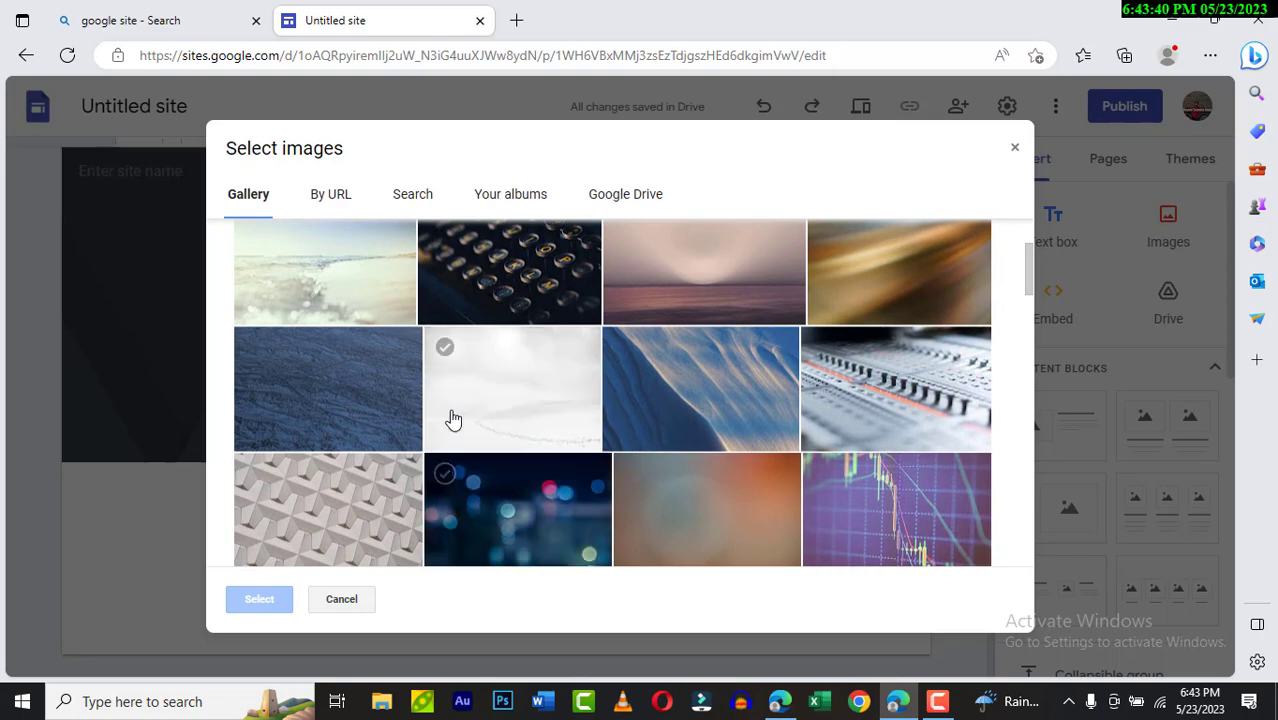
scroll(451, 416, "up", 1)
scroll(451, 419, "down", 4)
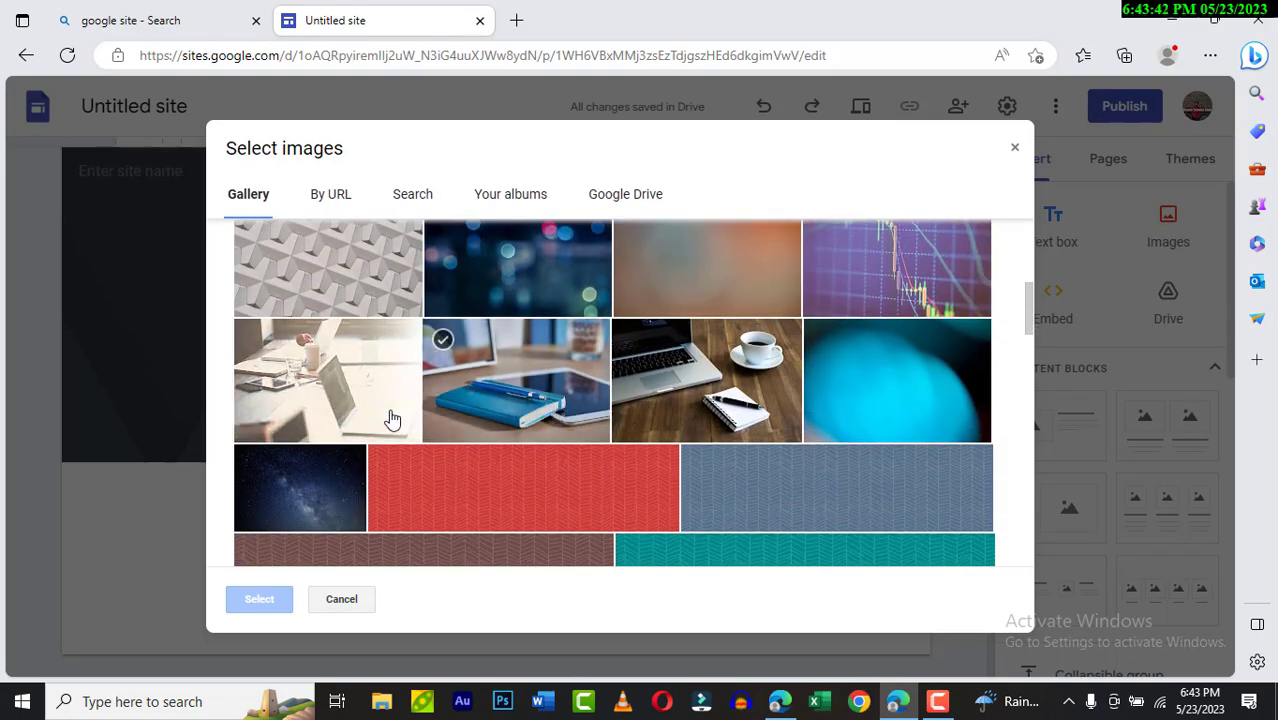
left_click(332, 402)
left_click(260, 600)
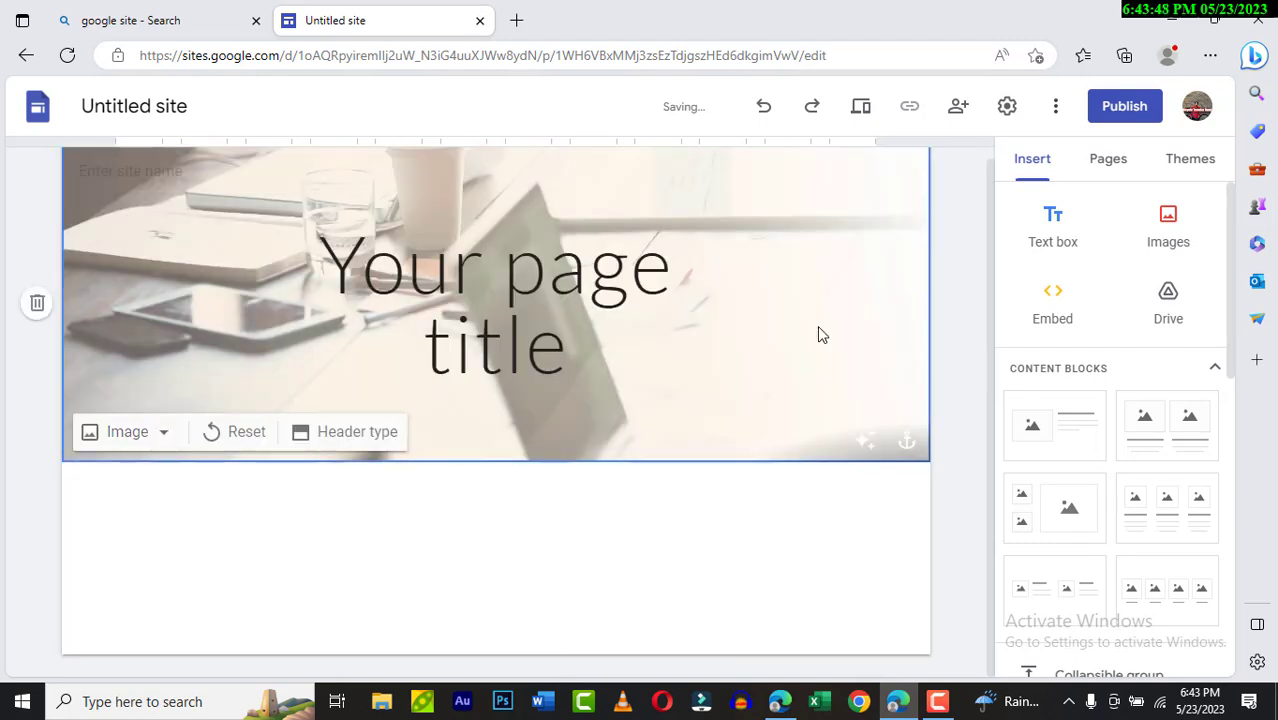
- Anchor the header image to its top centre and close the anchor options
left_click(909, 446)
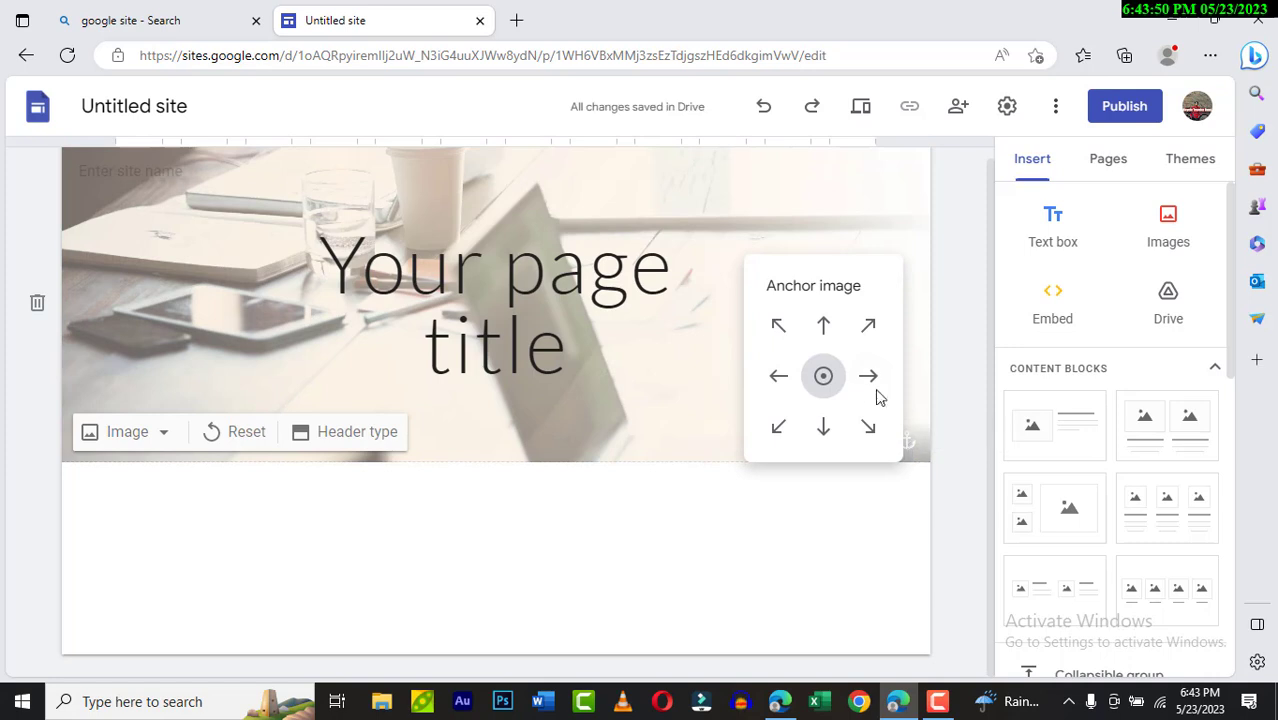
left_click(824, 326)
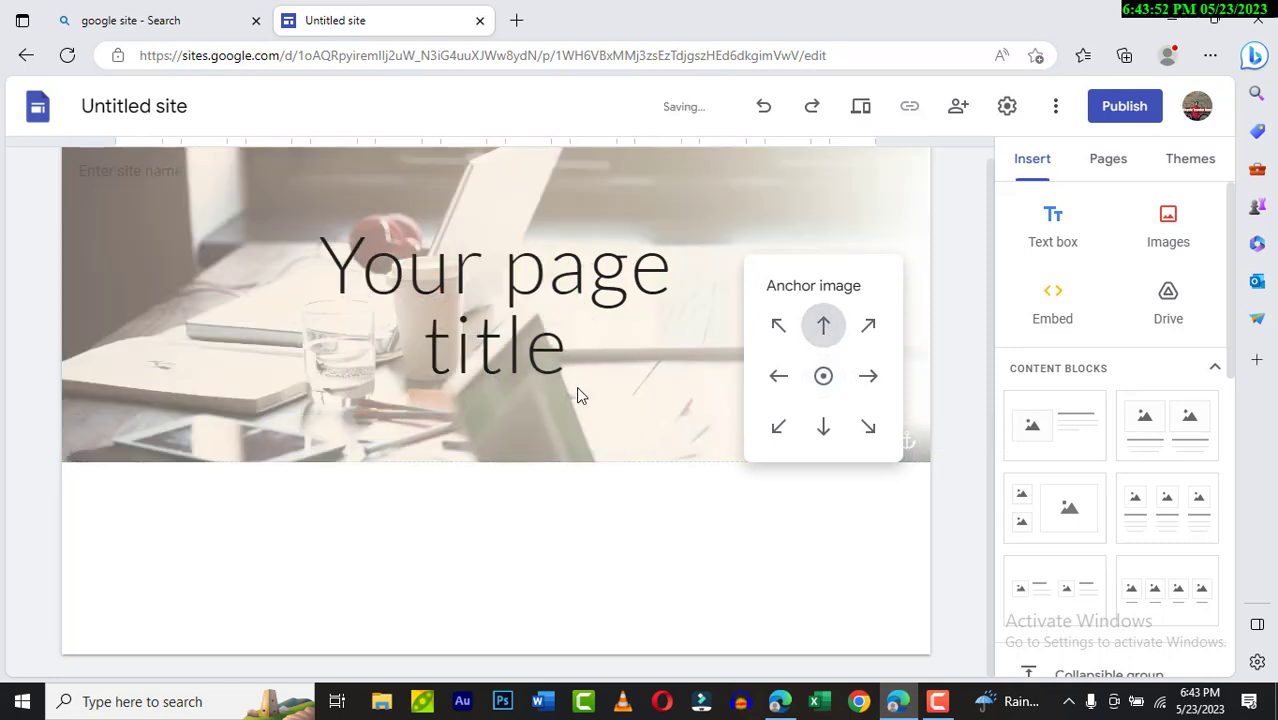
left_click(722, 278)
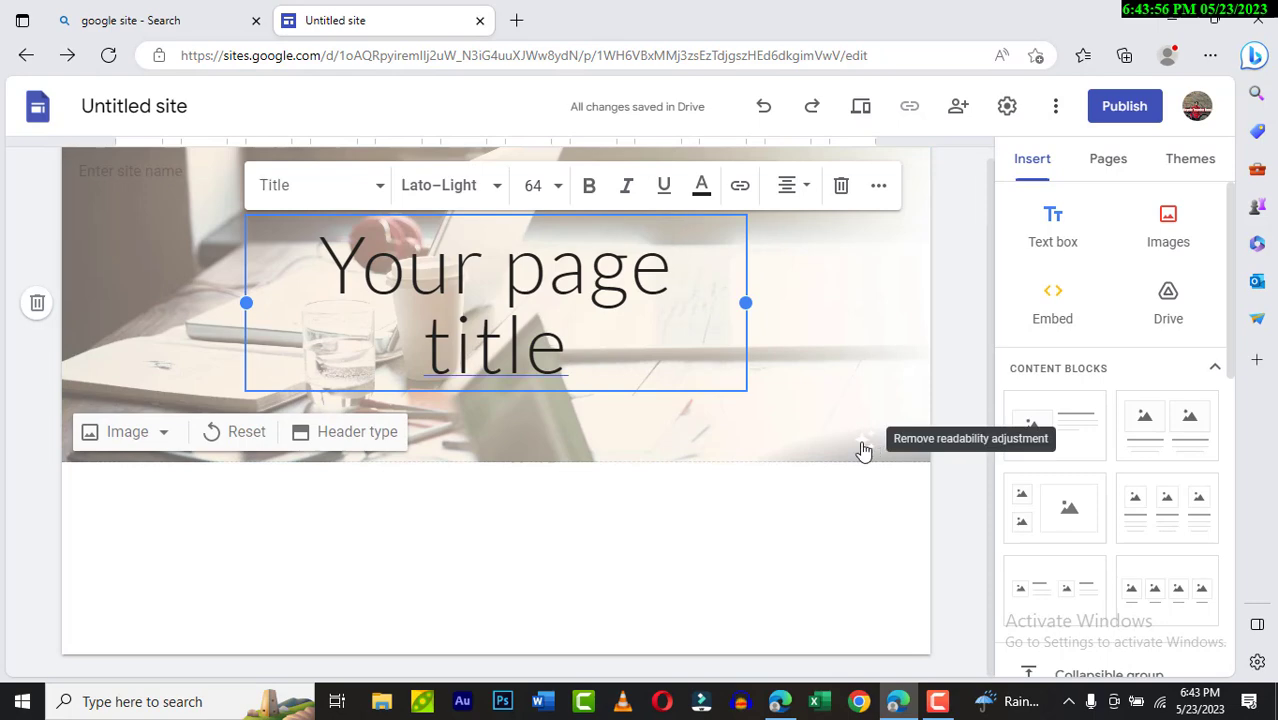
- Toggle the header image's readability adjustment and leave it removed
left_click(864, 450)
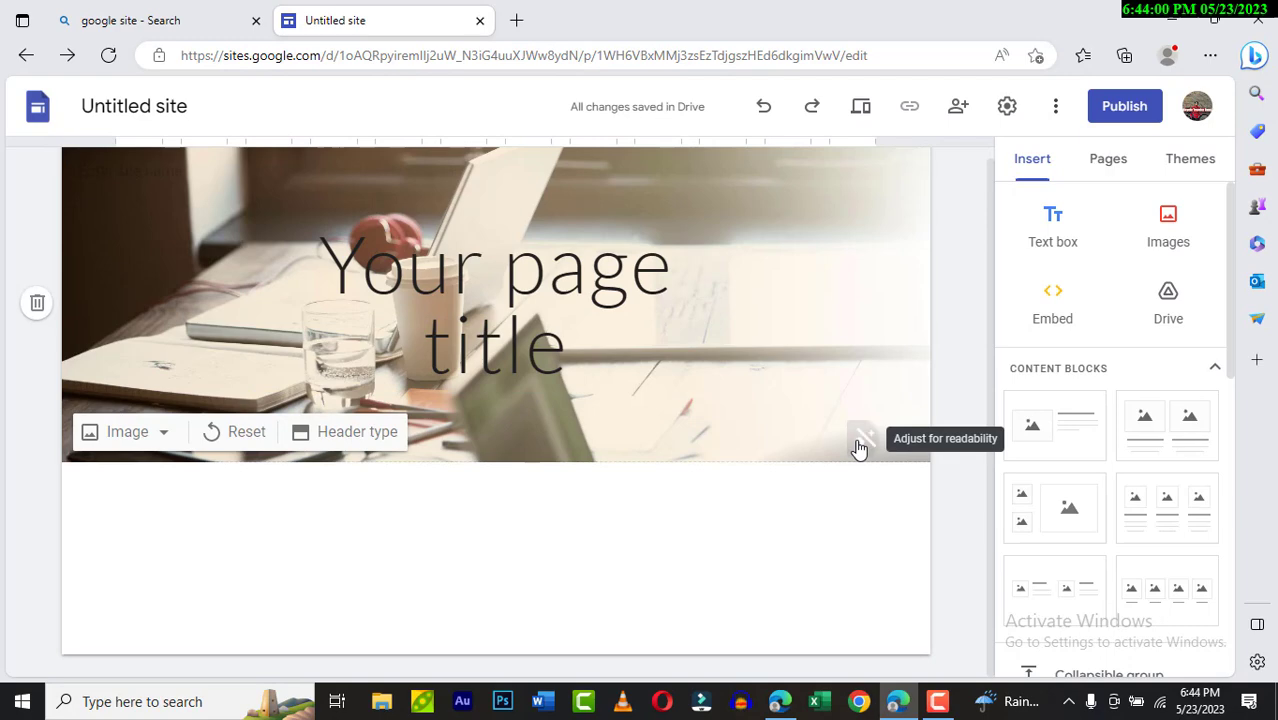
left_click(860, 445)
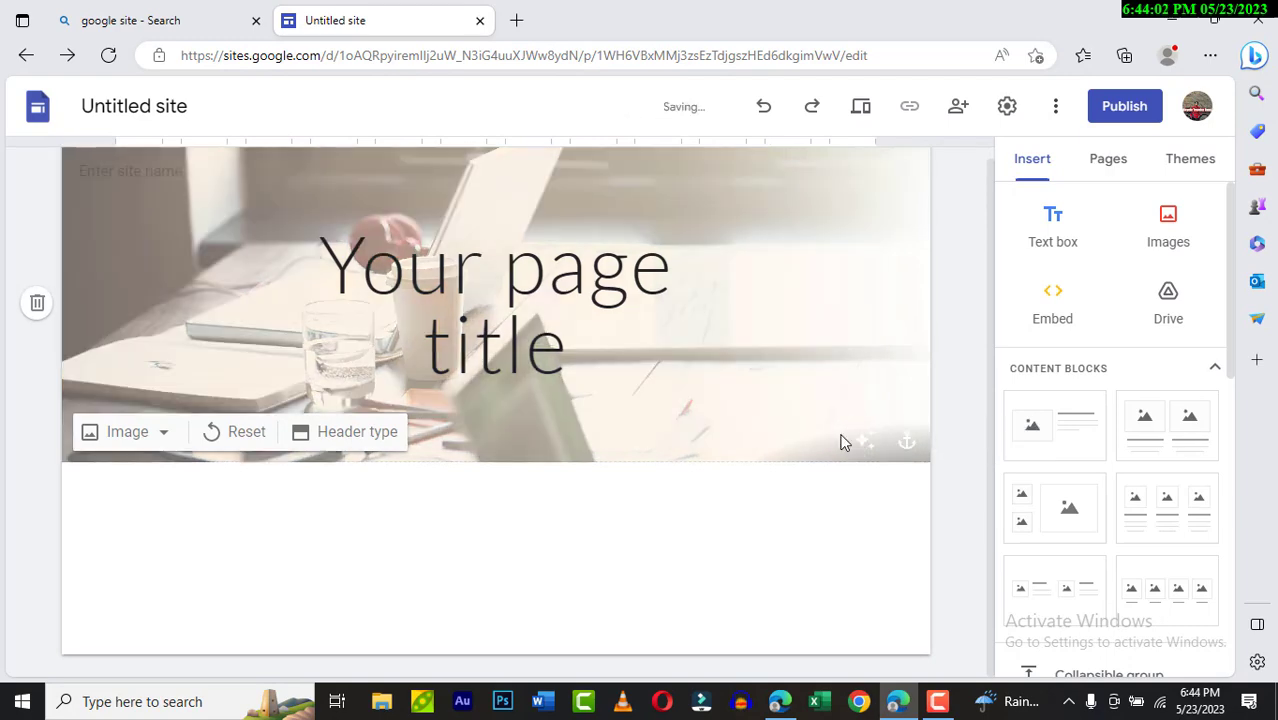
left_click(860, 450)
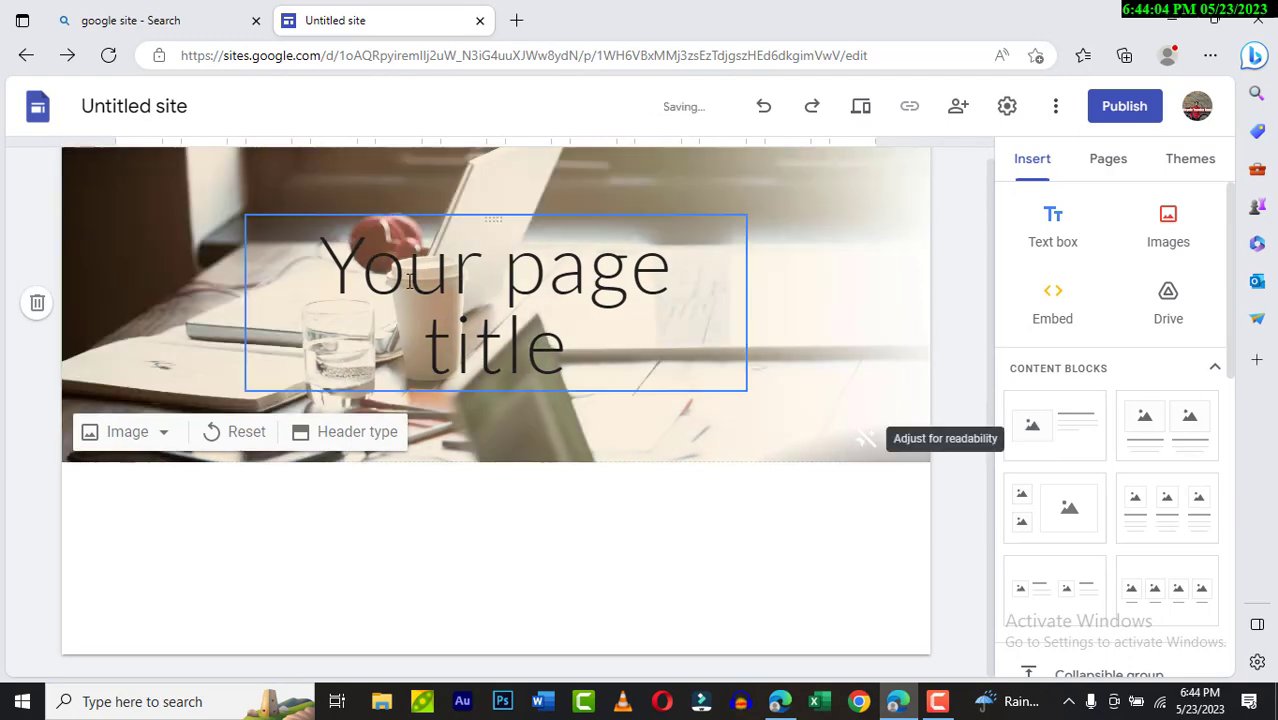
- Replace the placeholder page title in the header with "Shop"
left_click(624, 328)
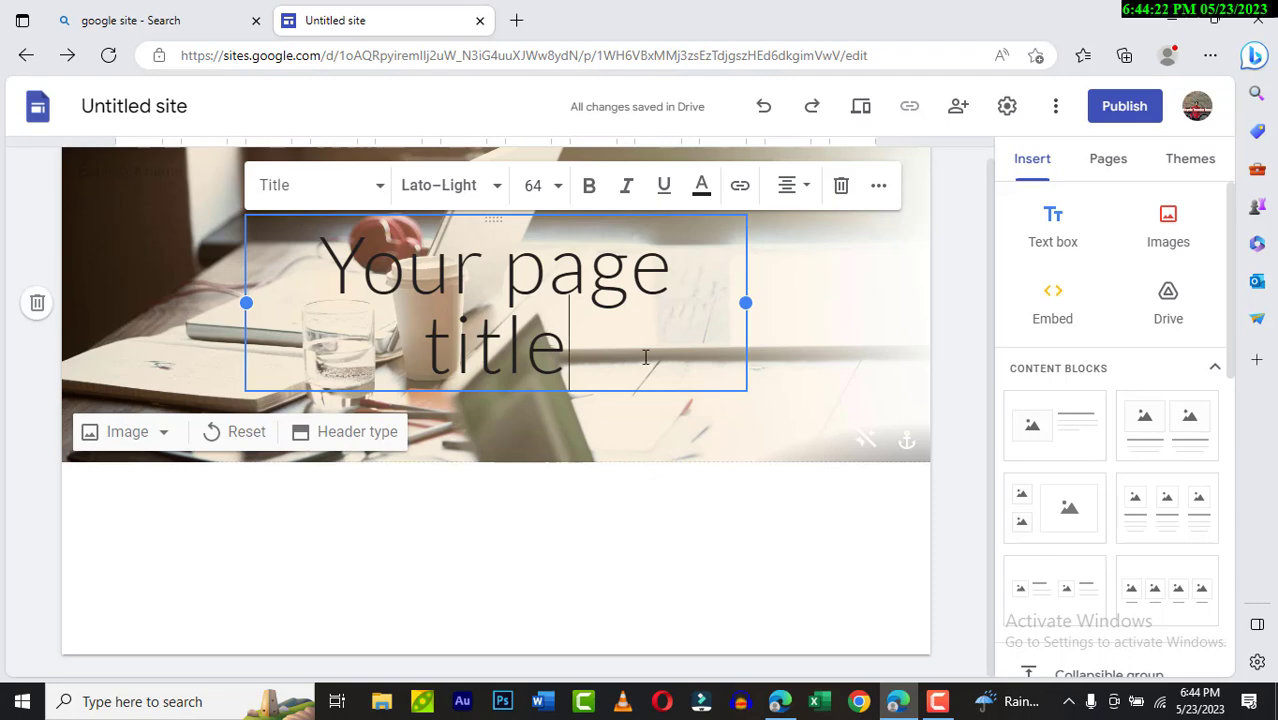
key("ctrl+a")
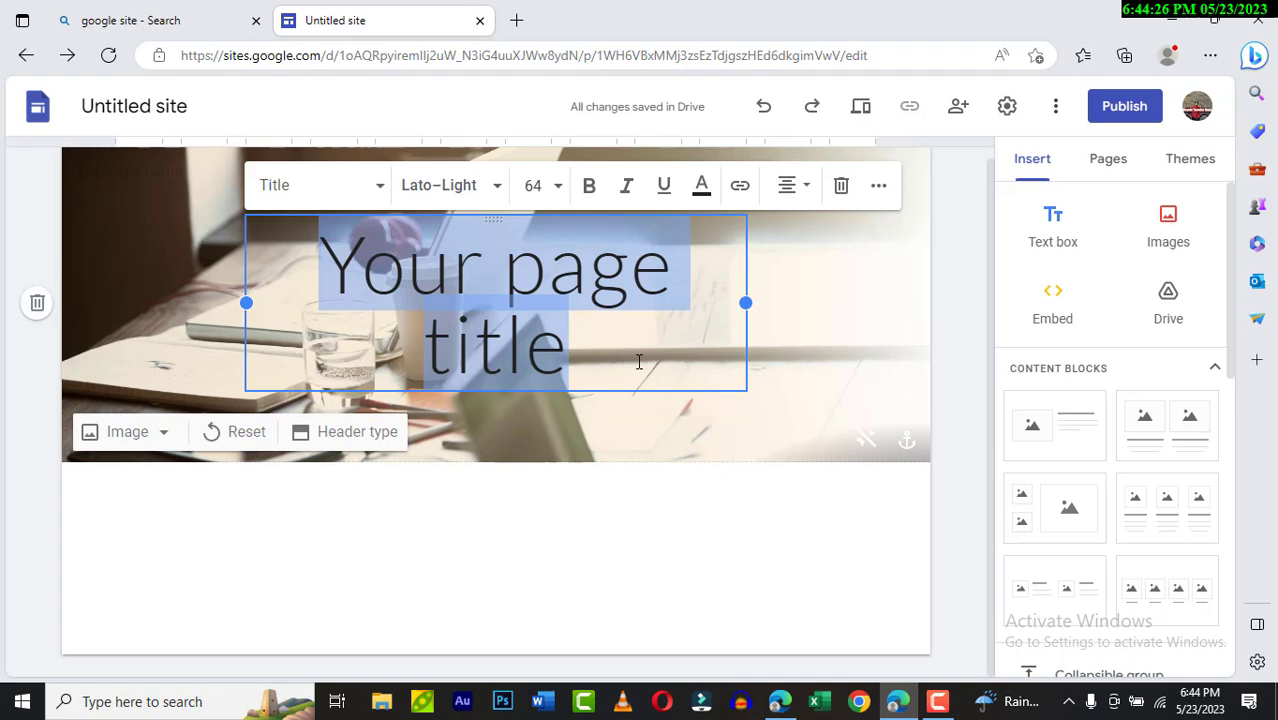
type("Ms")
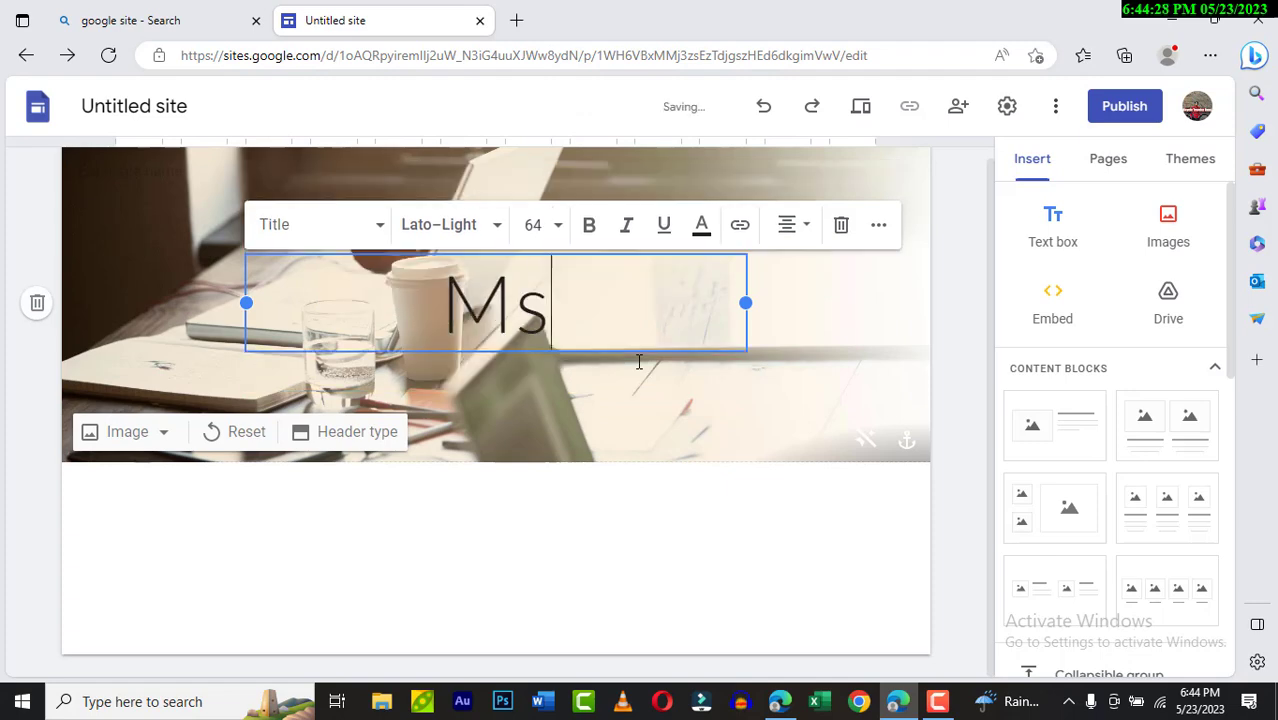
key("BackSpace")
key("BackSpace")
type("Shop")
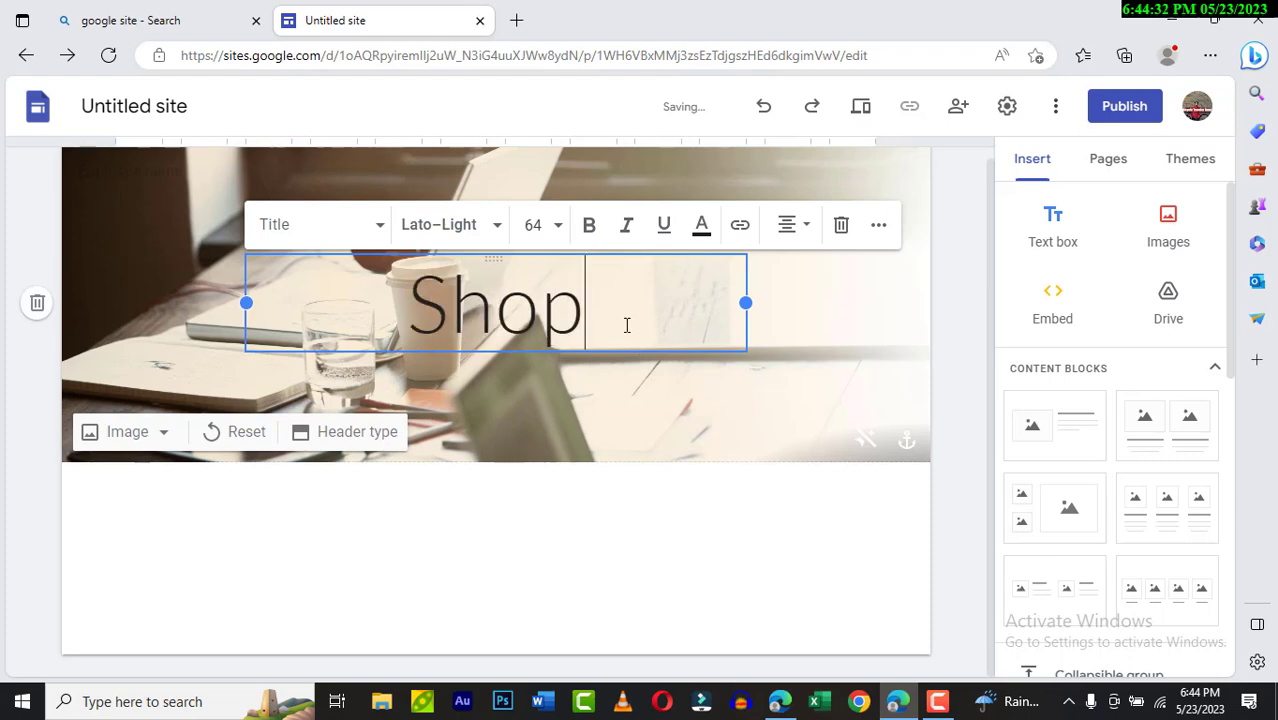
left_click(498, 232)
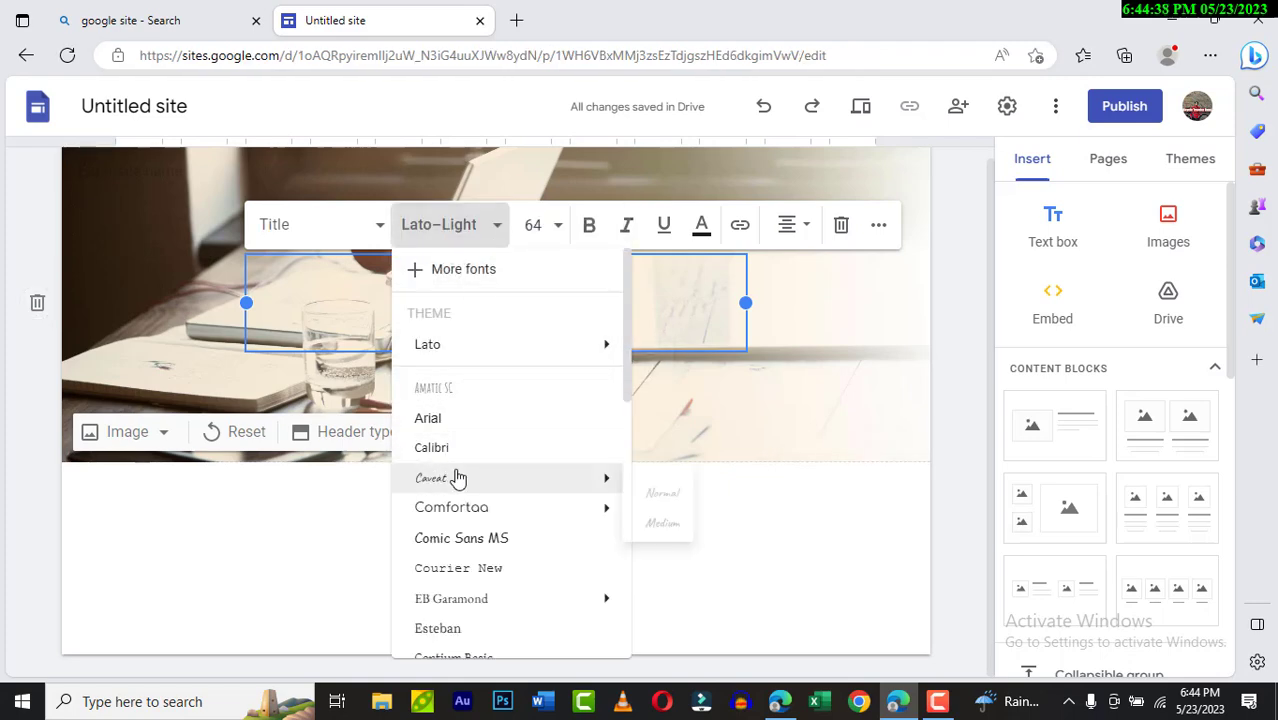
mouse_move(590, 344)
left_click(690, 305)
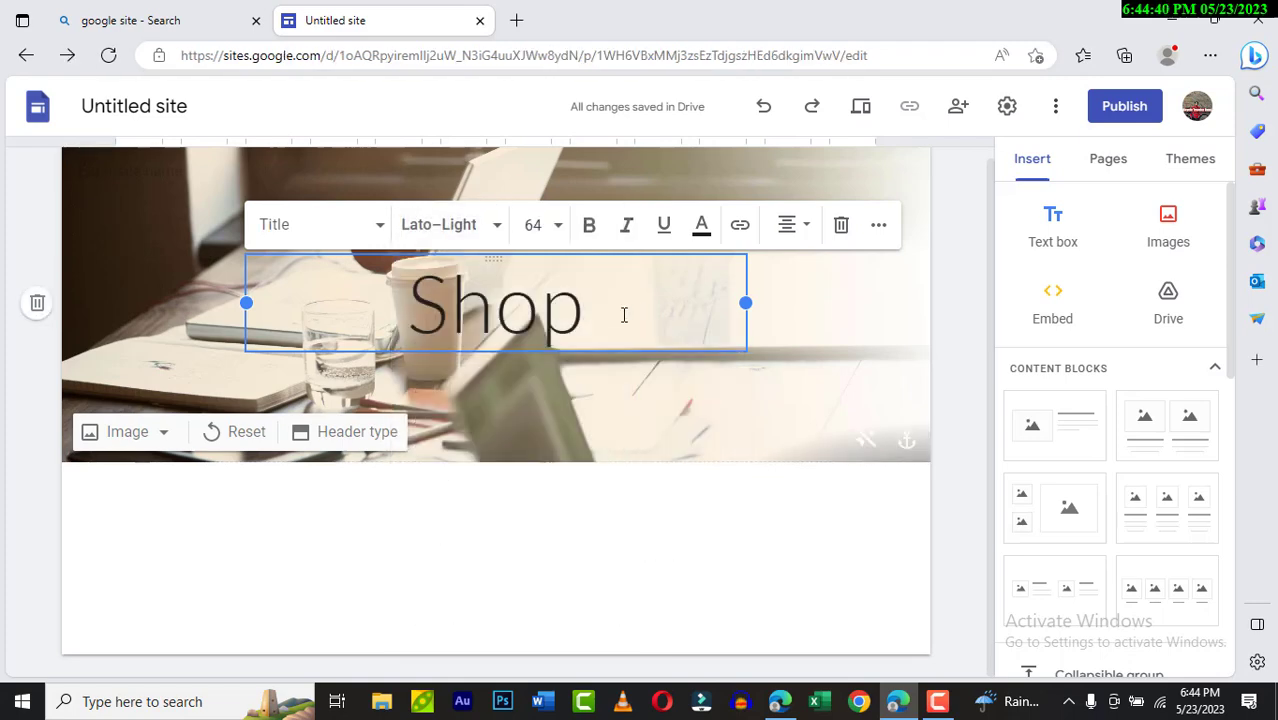
- Try the Heading text style on the Shop title and switch it back to the Title style
left_click(379, 227)
left_click(294, 365)
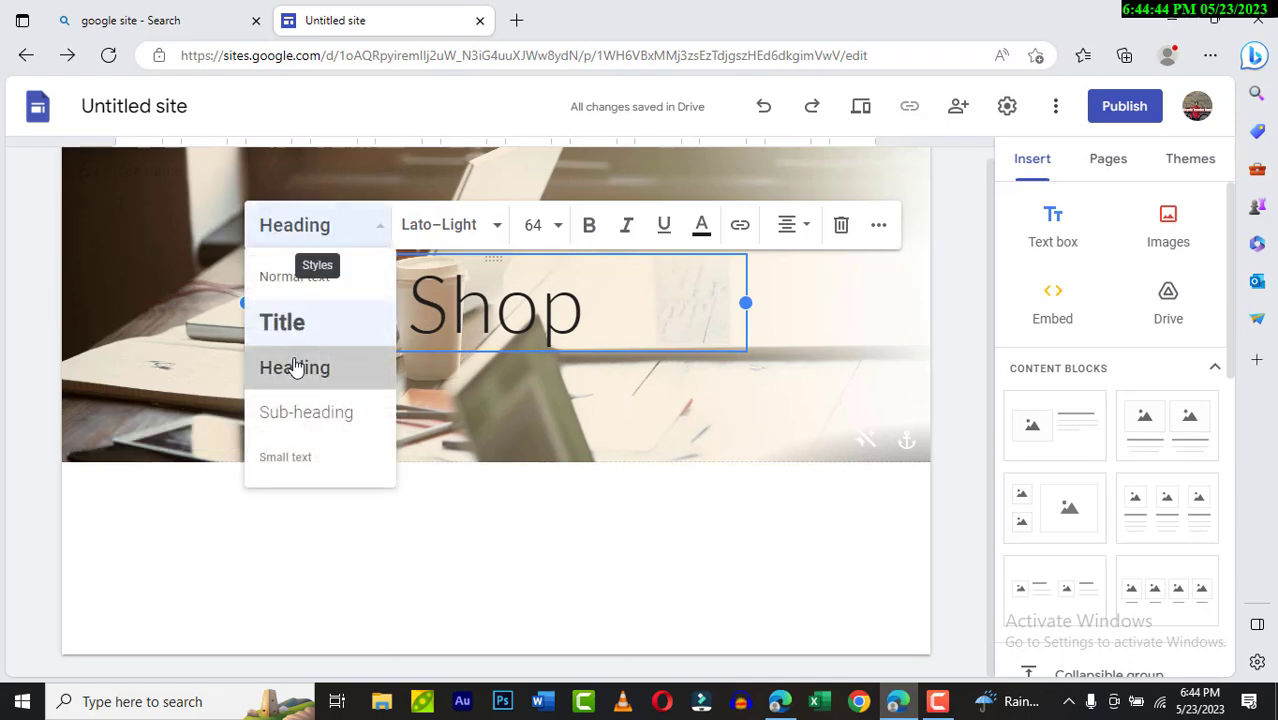
left_click_drag(525, 283, 537, 229)
left_click(490, 279)
left_click(379, 248)
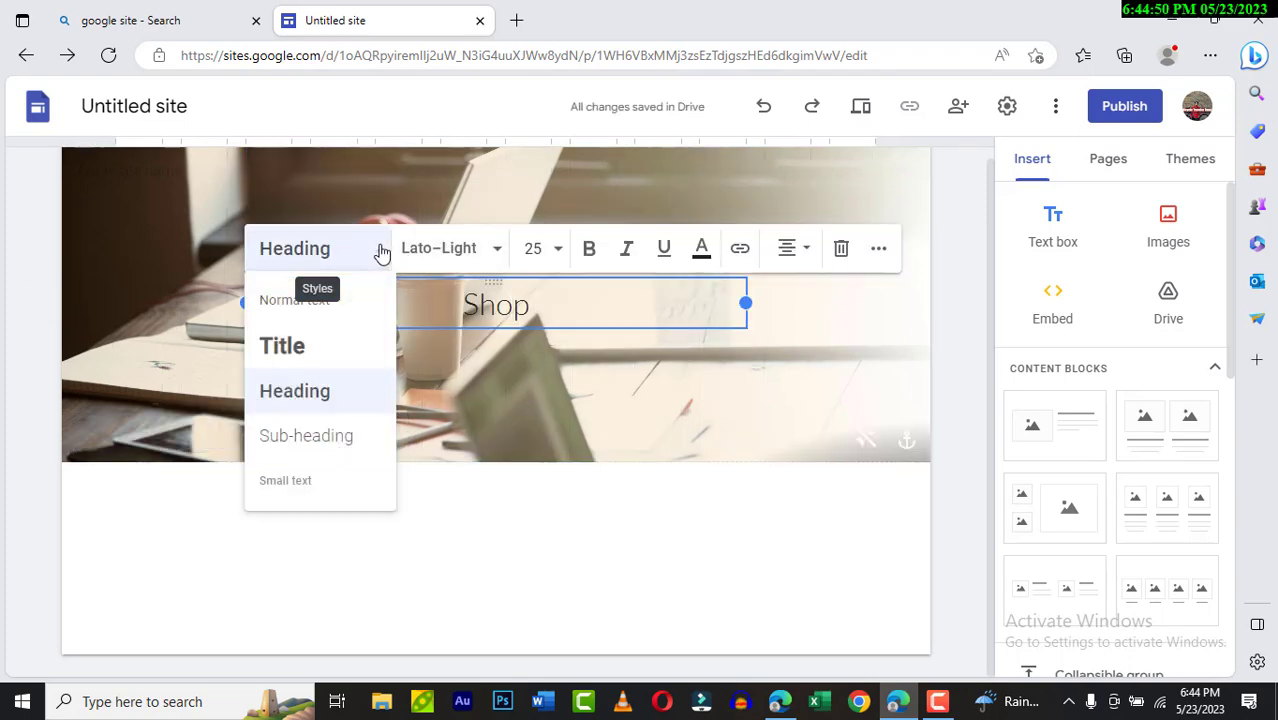
left_click(286, 346)
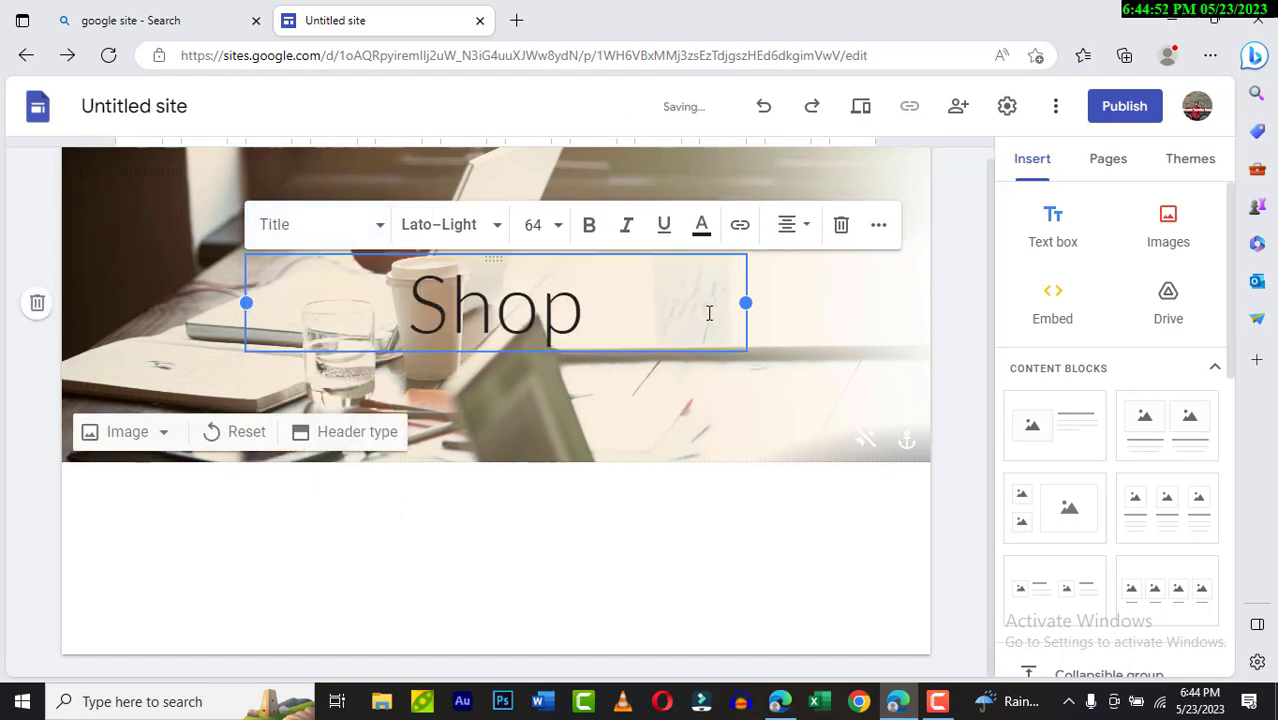
- Browse the available fonts and try to apply the Black weight of Lato to the Shop title
left_click(490, 228)
scroll(456, 322, "down", 3)
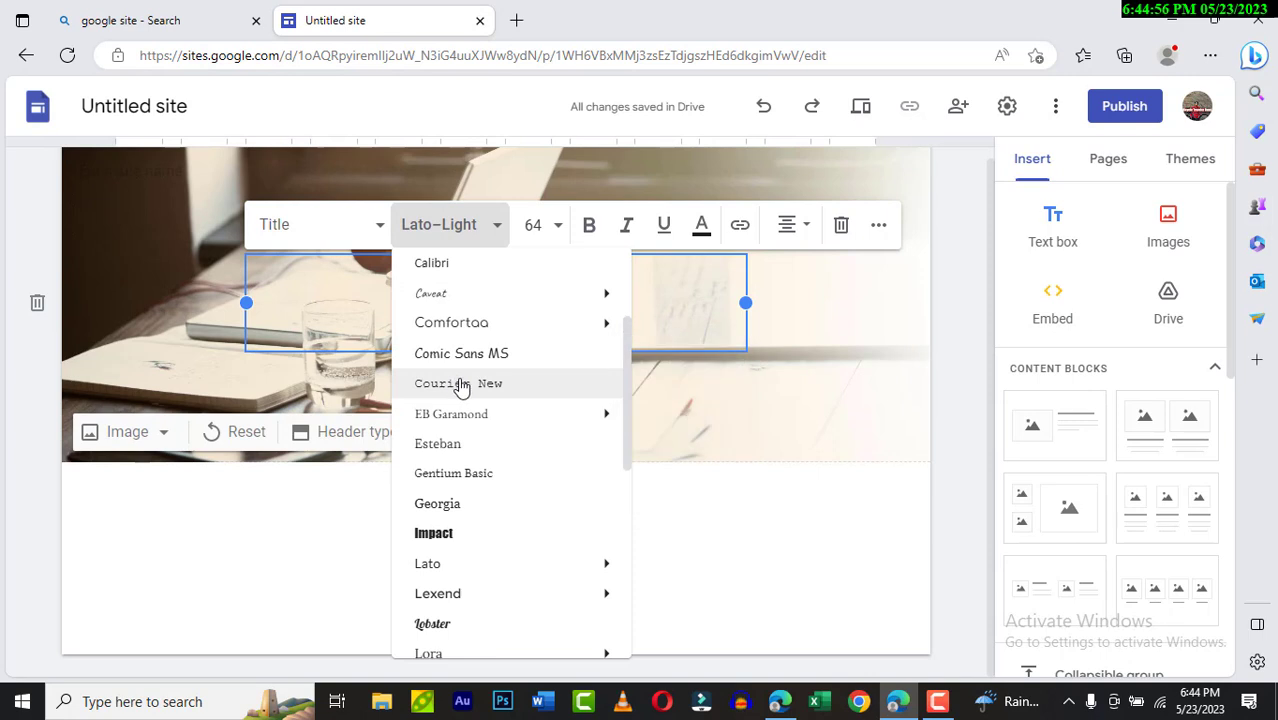
scroll(470, 340, "up", 3)
mouse_move(485, 355)
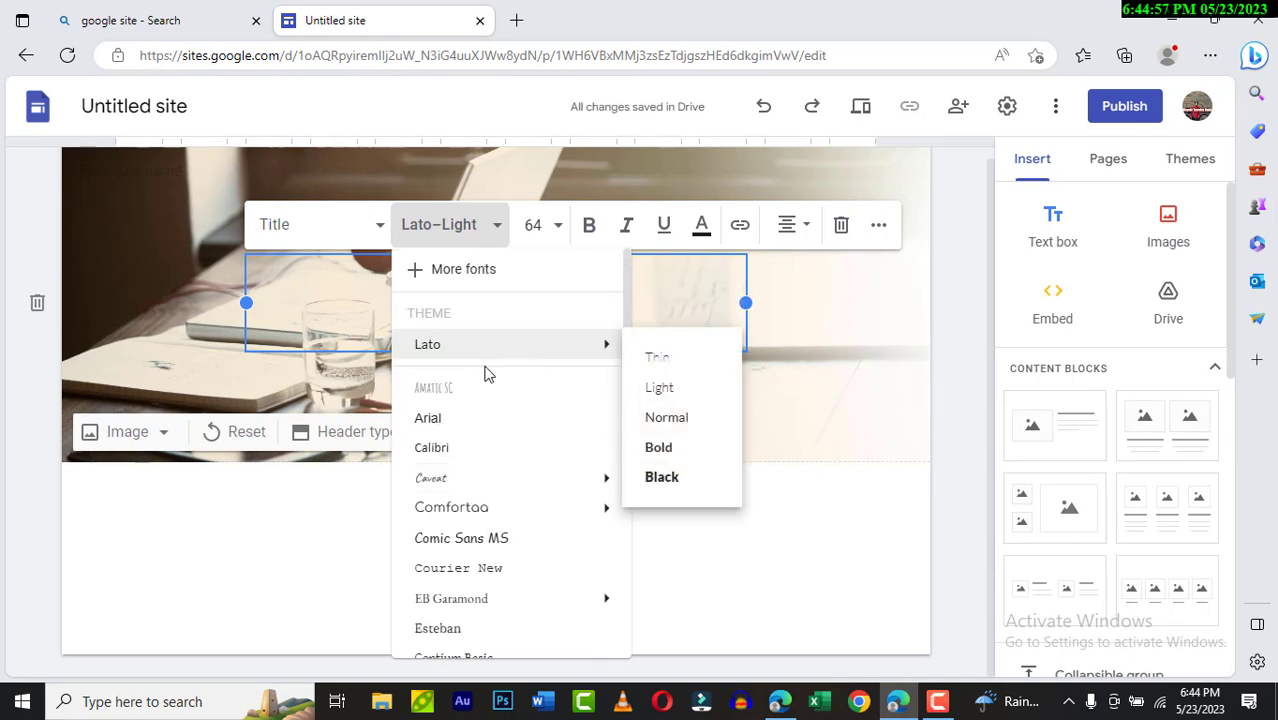
left_click(661, 478)
- Make the Shop title bold and set its font size to 72
left_click(594, 329)
double_click(587, 329)
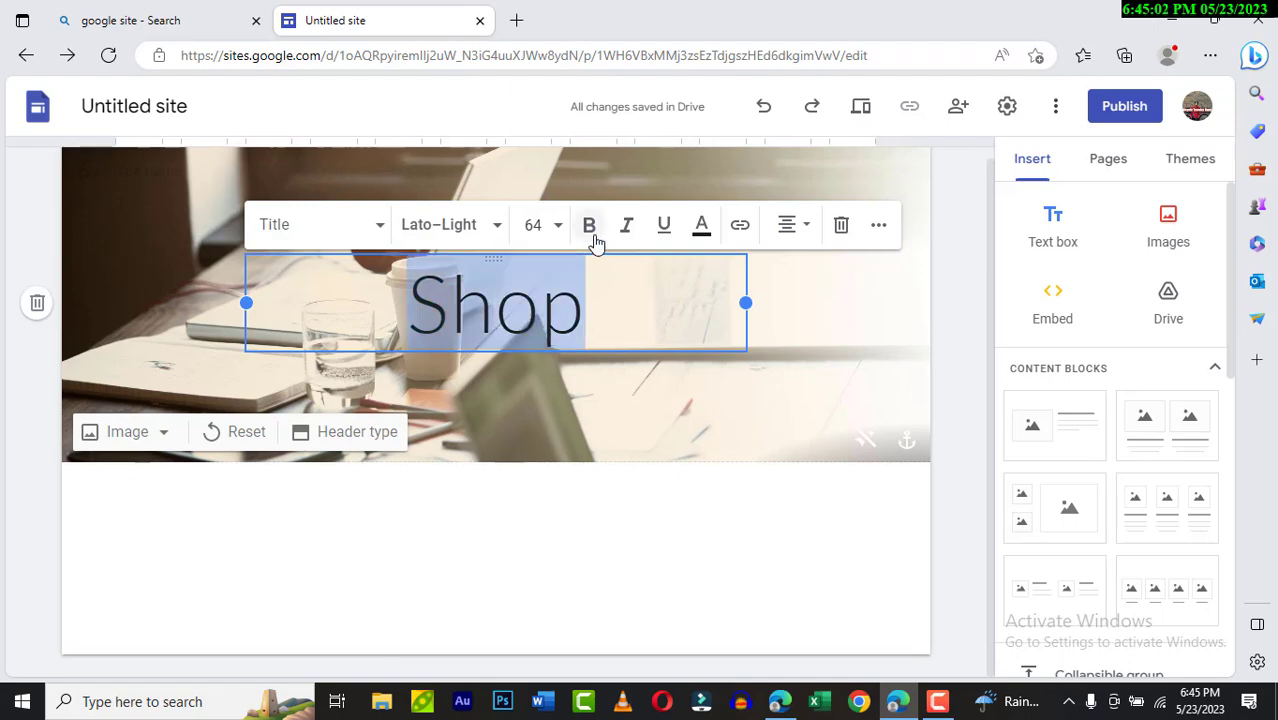
left_click(592, 235)
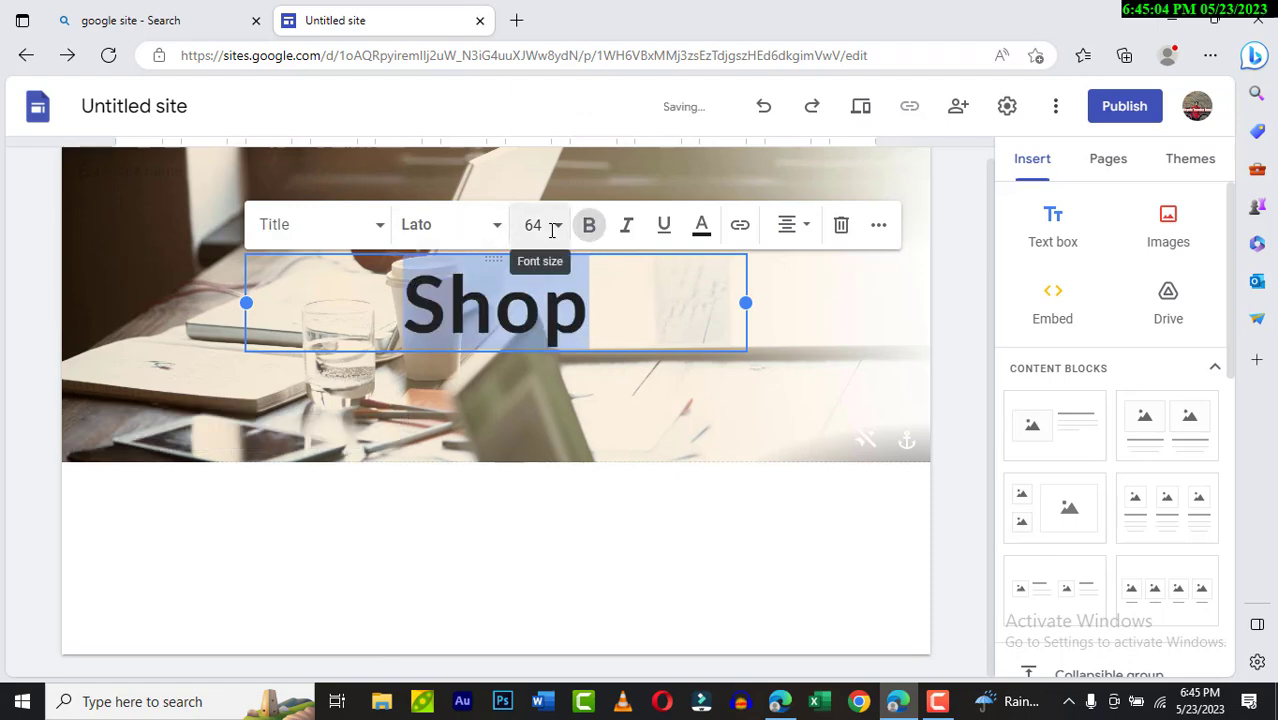
left_click(558, 228)
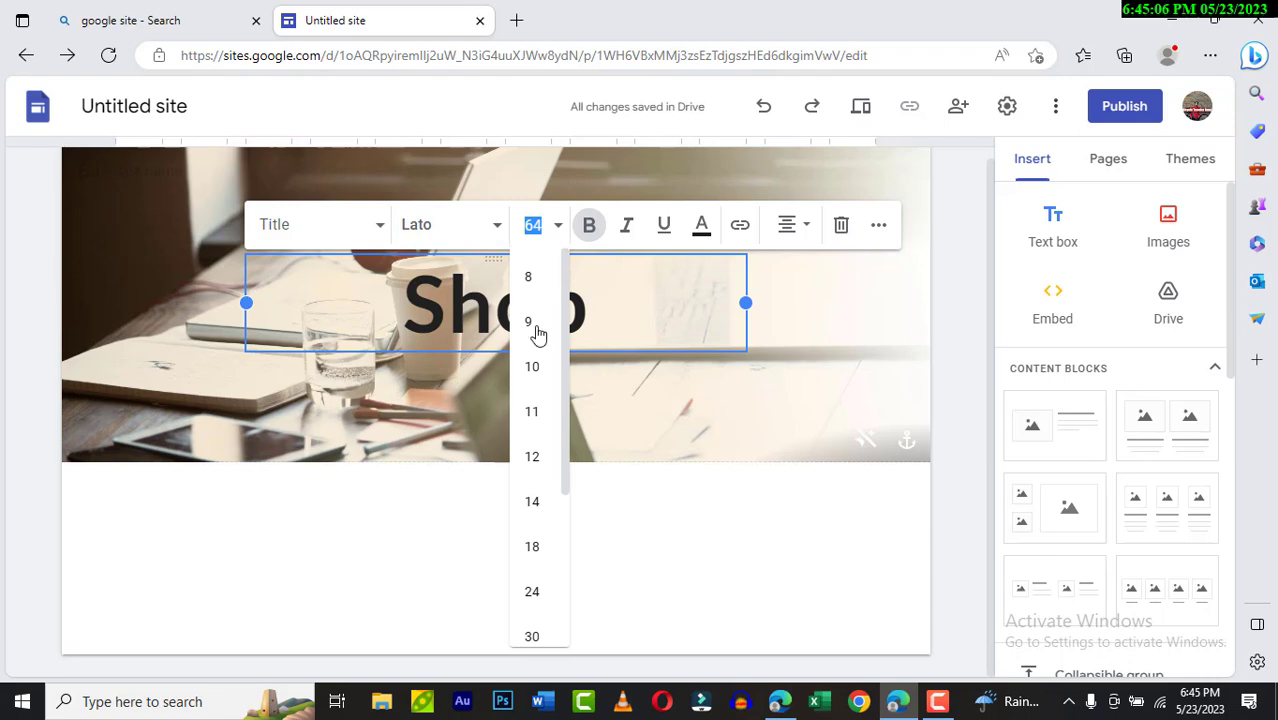
scroll(538, 390, "down", 3)
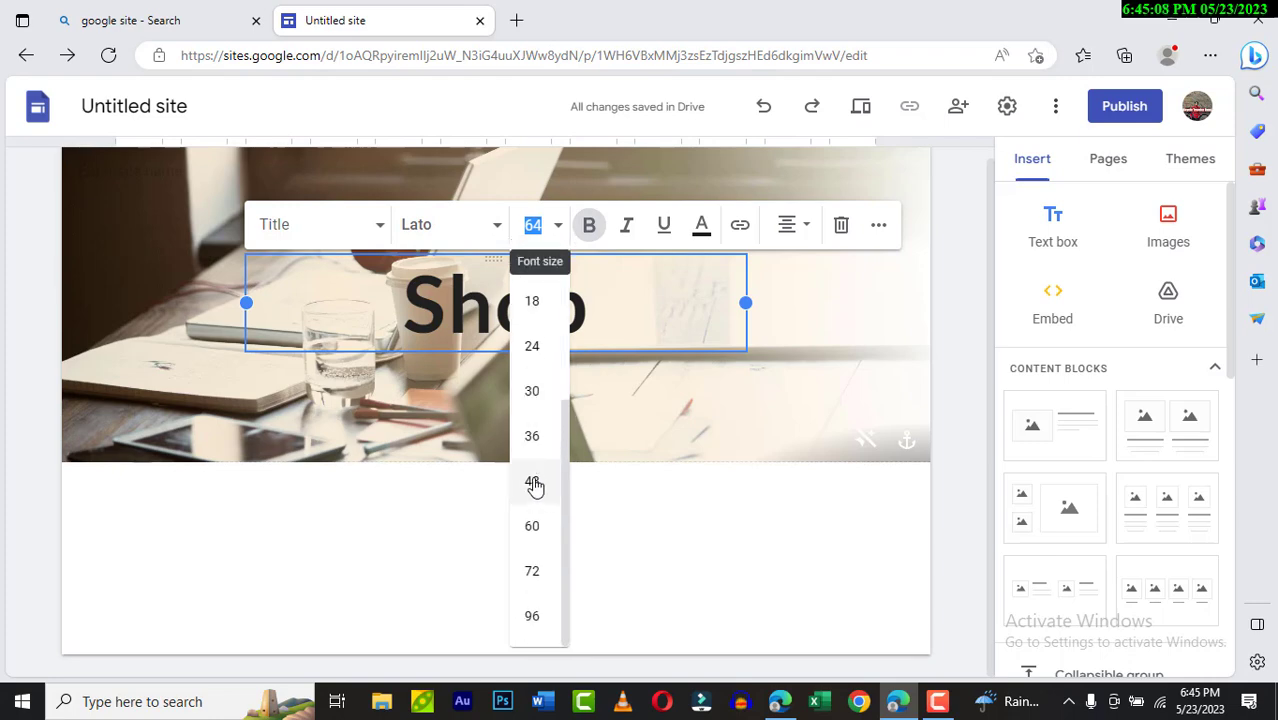
left_click(539, 572)
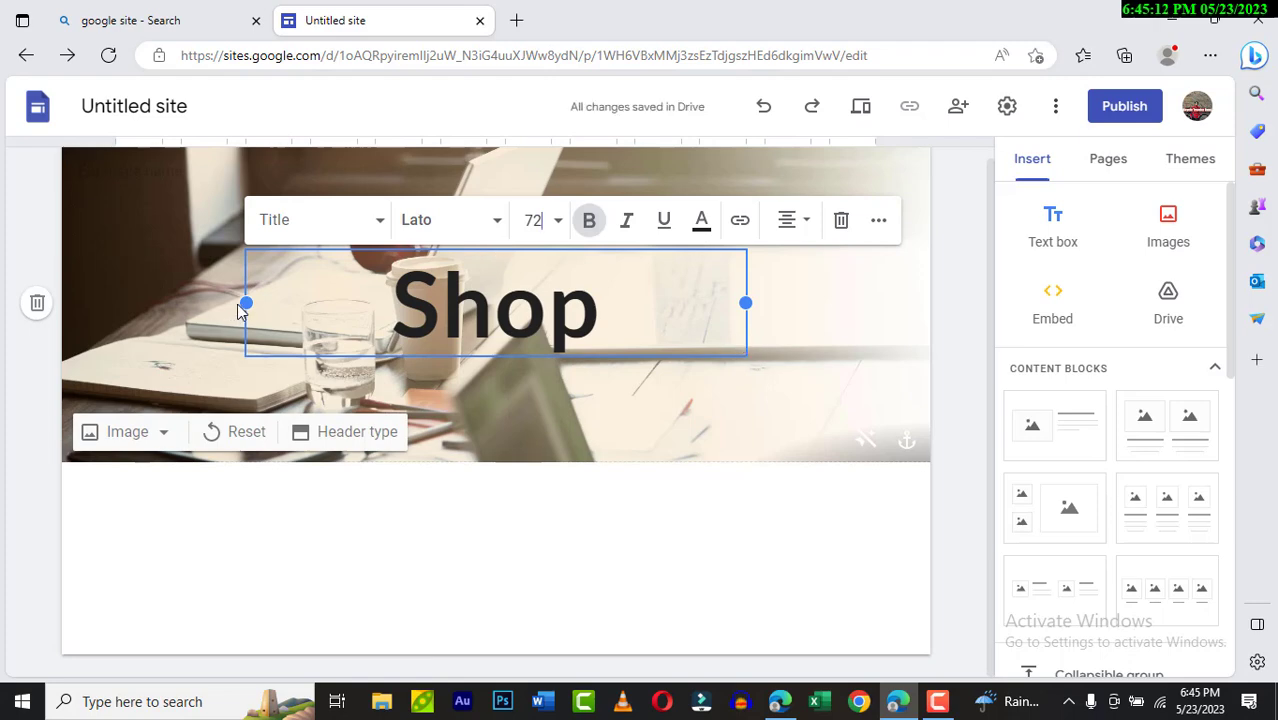
- Widen the title box to both content margins and right-align its text after trying justified and left alignment
left_click_drag(246, 303, 116, 303)
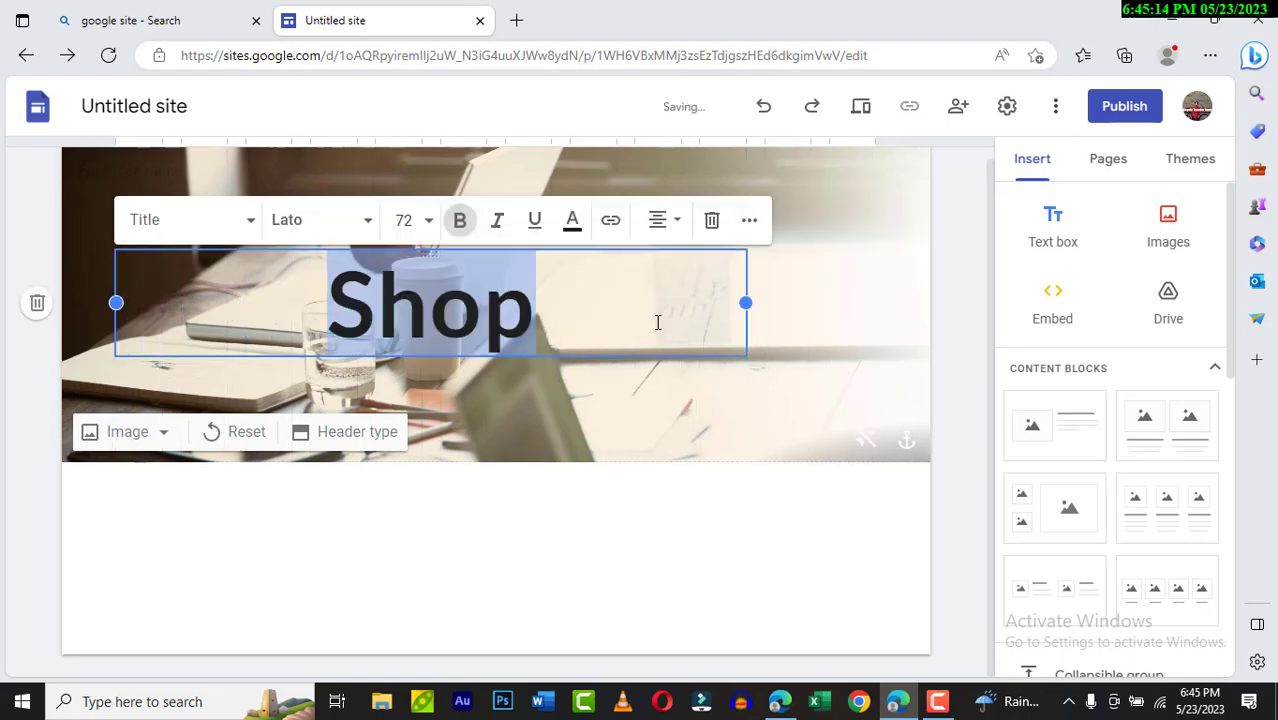
left_click_drag(746, 307, 890, 308)
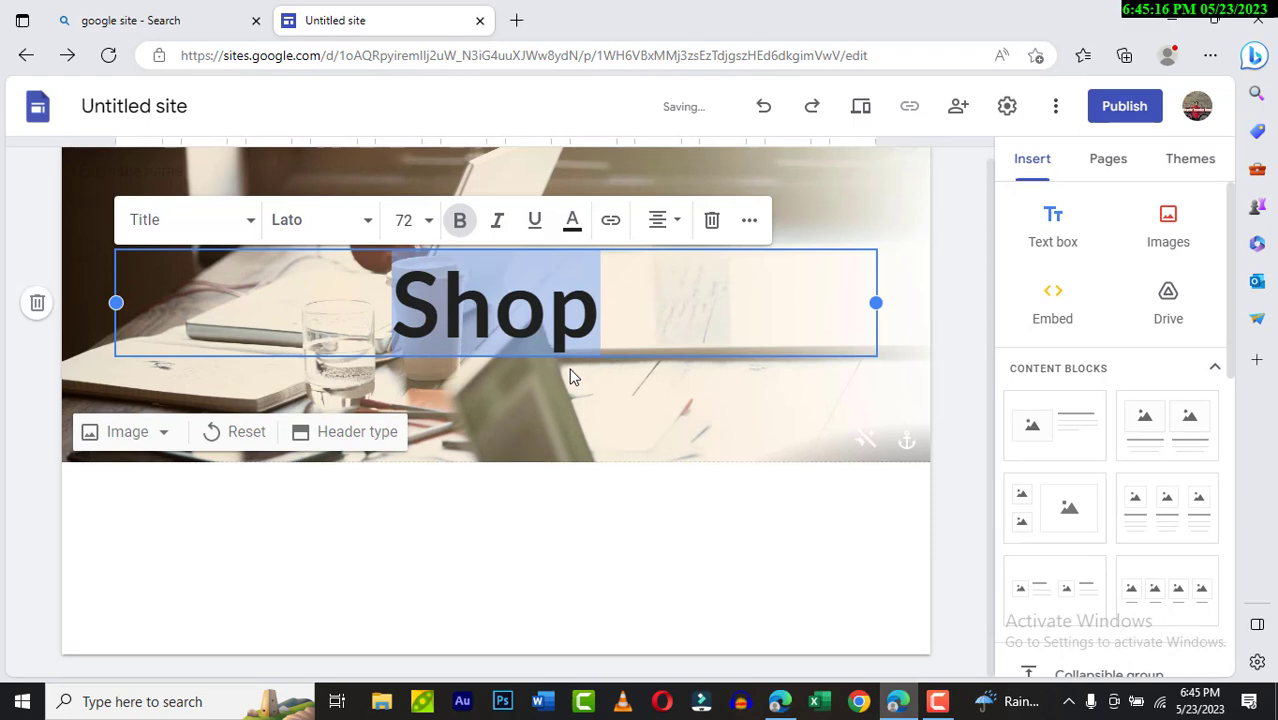
left_click(668, 222)
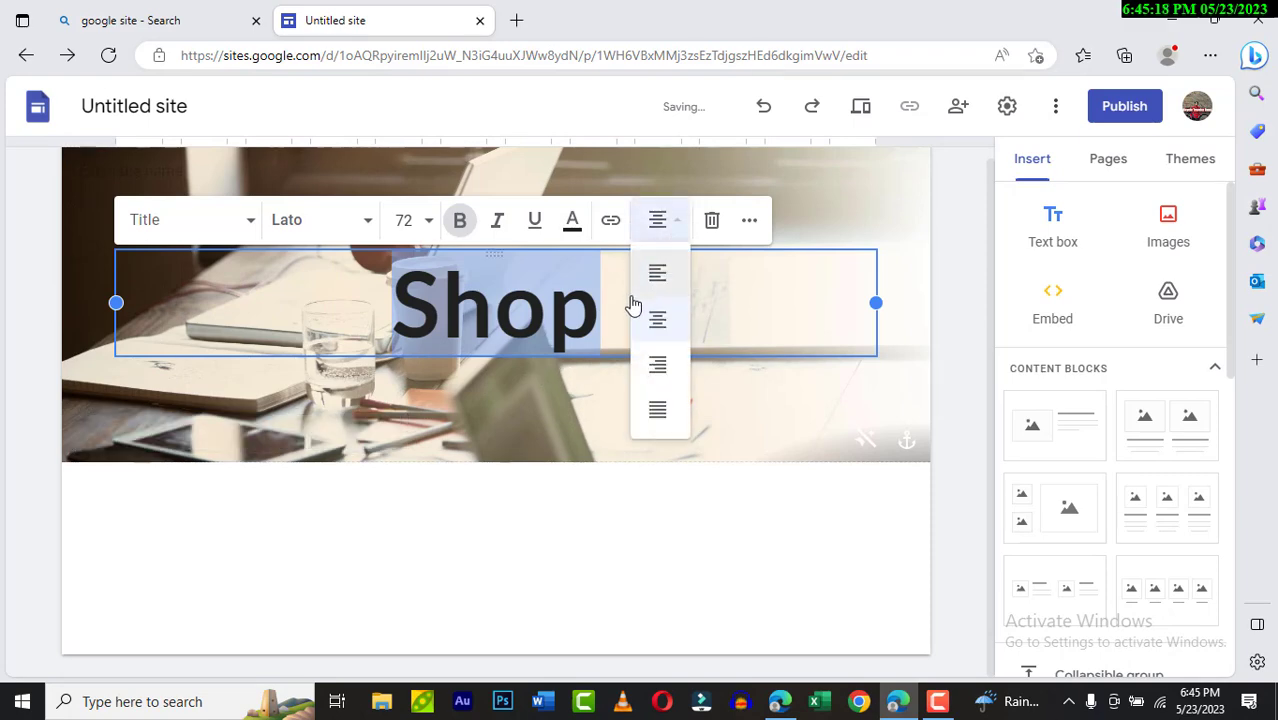
left_click(657, 405)
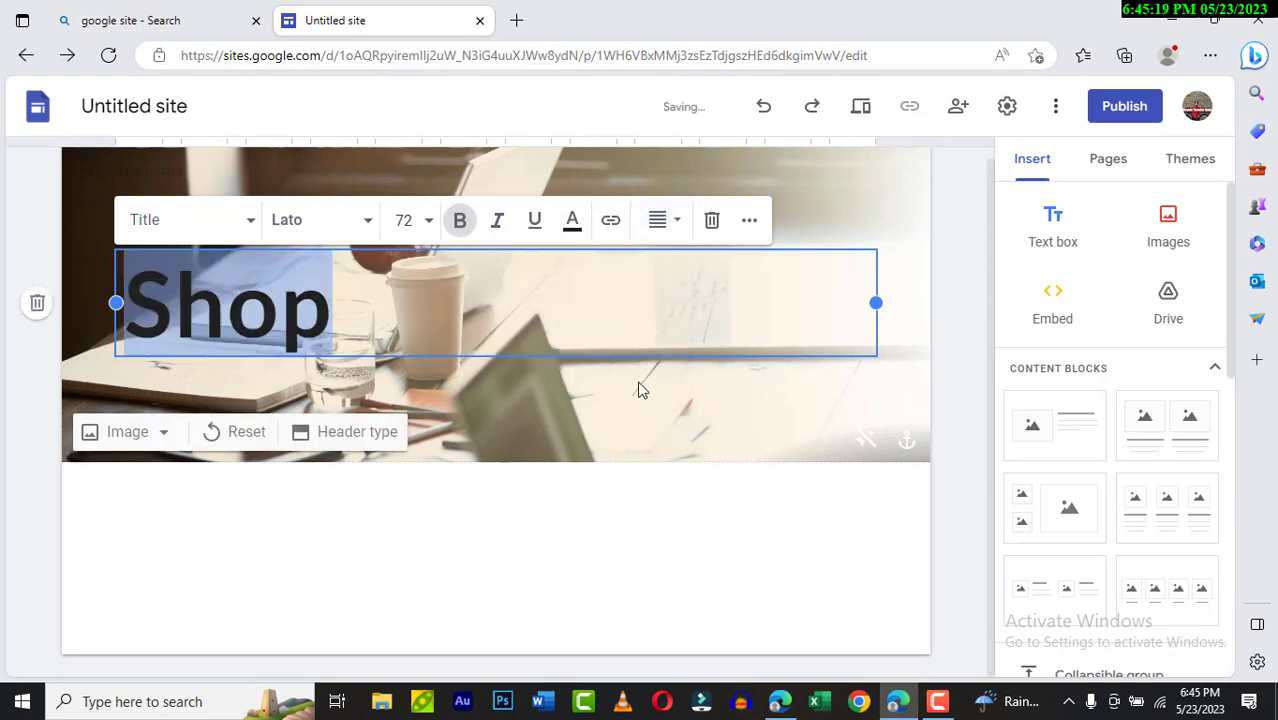
left_click(677, 222)
left_click(657, 278)
left_click(676, 230)
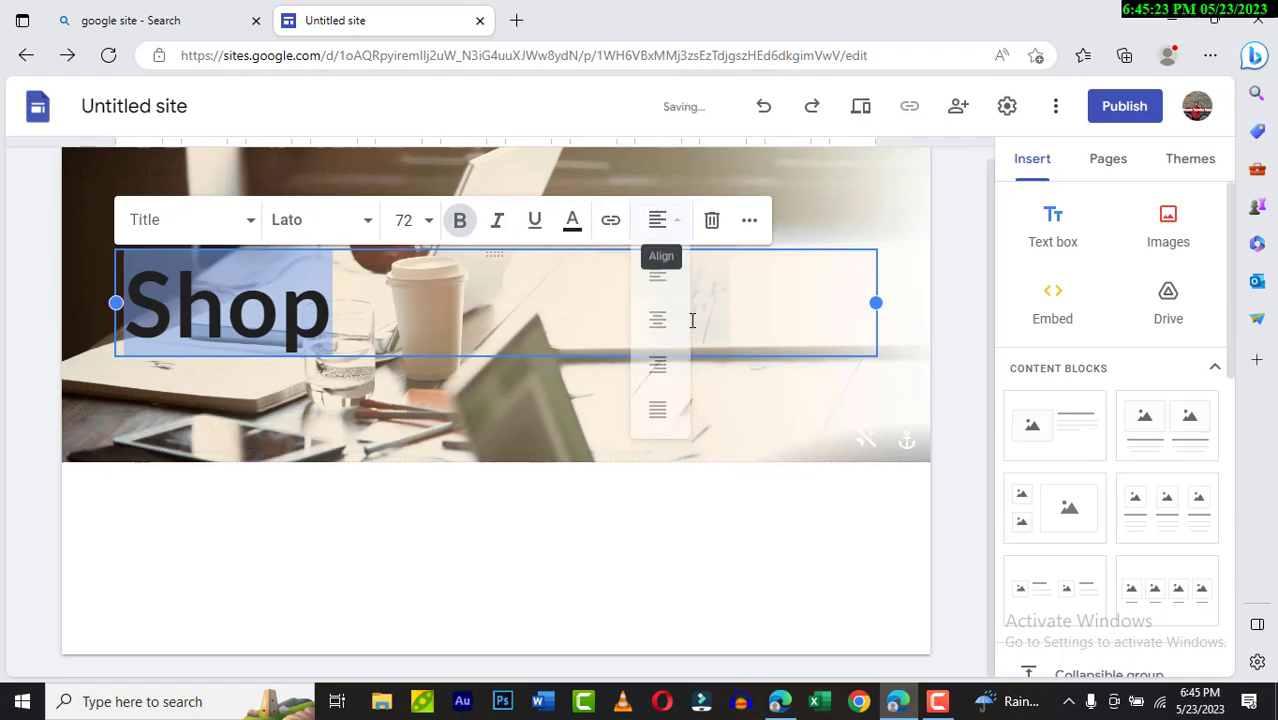
left_click(652, 364)
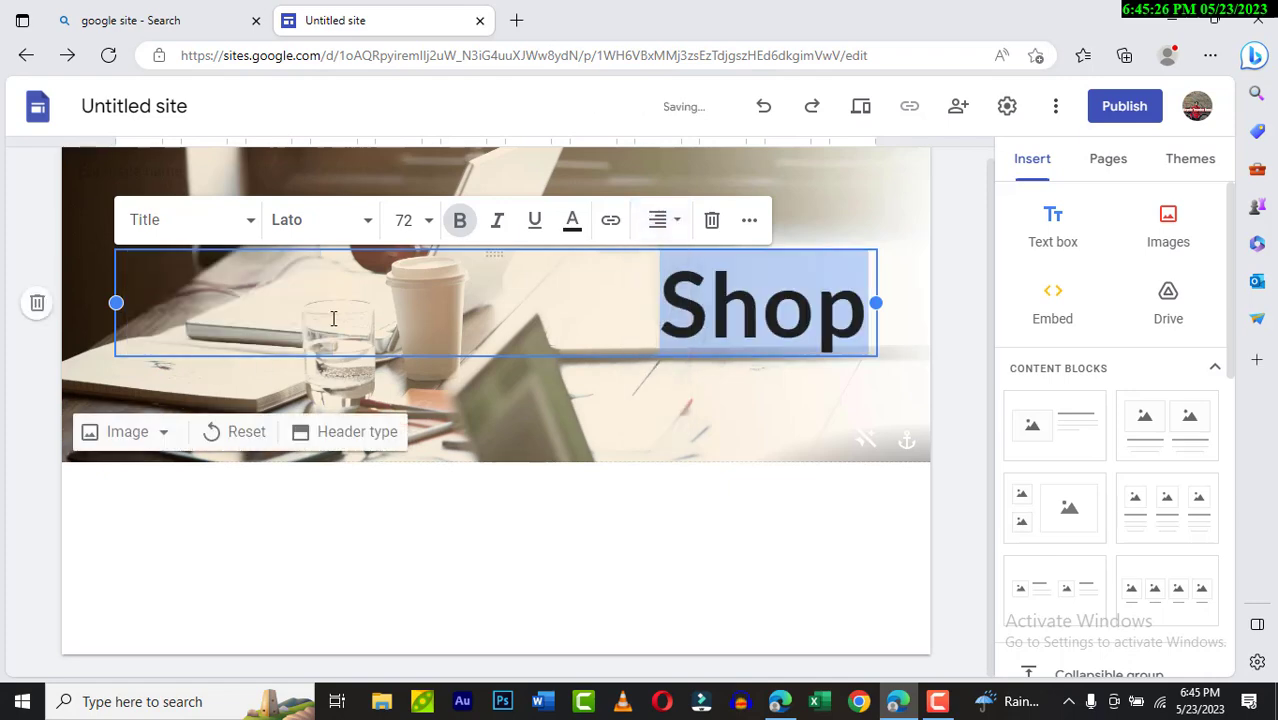
- Narrow the title box from its left edge, move it further left in the header, and deselect it
left_click_drag(116, 302, 311, 302)
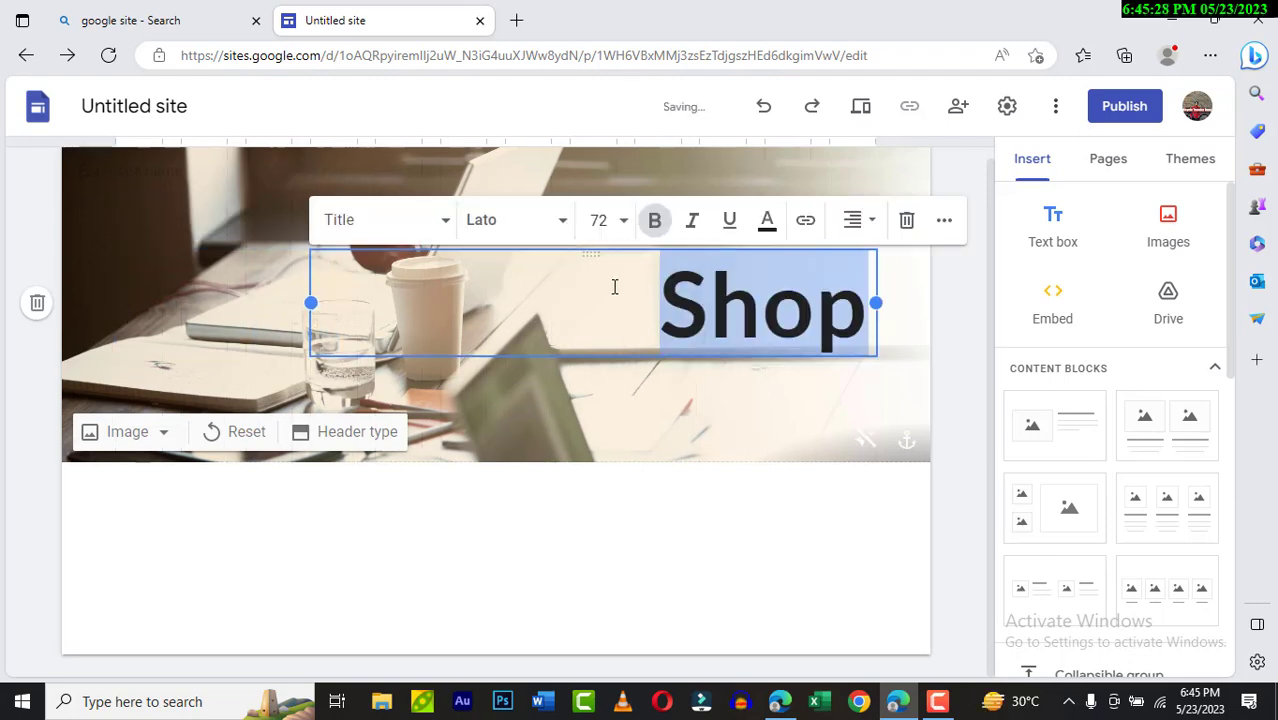
left_click_drag(589, 256, 452, 282)
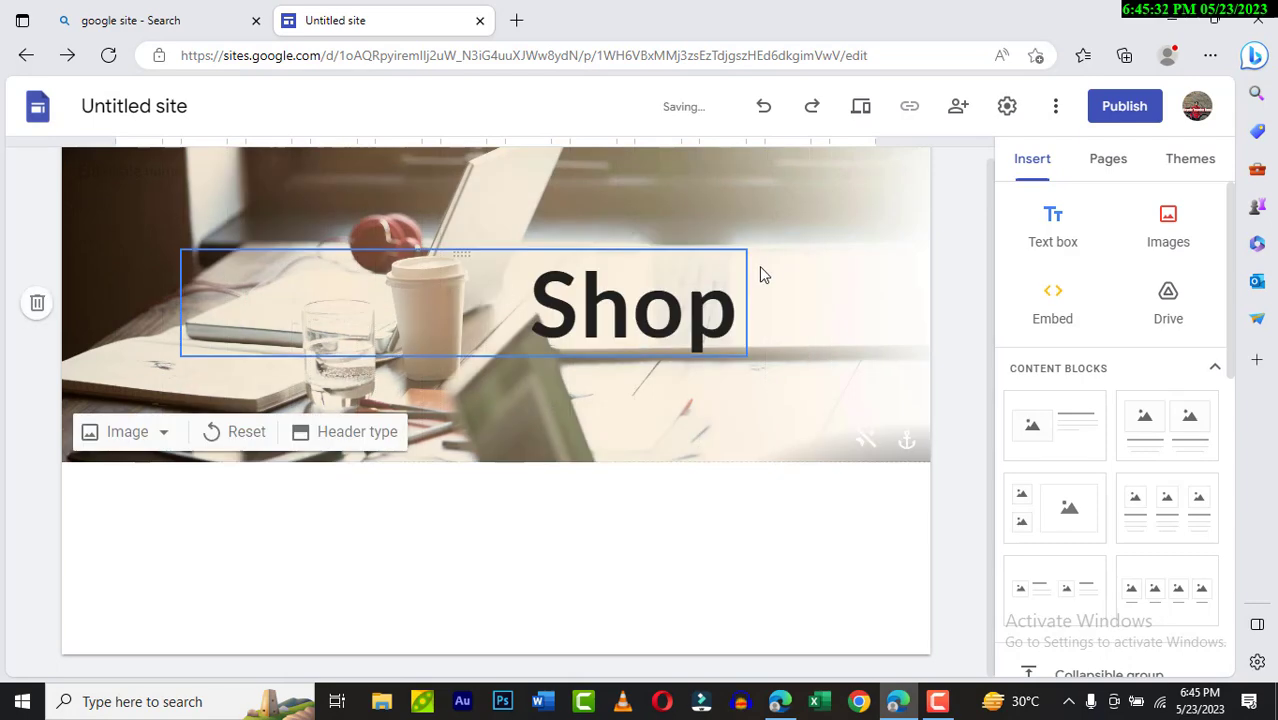
left_click(742, 316)
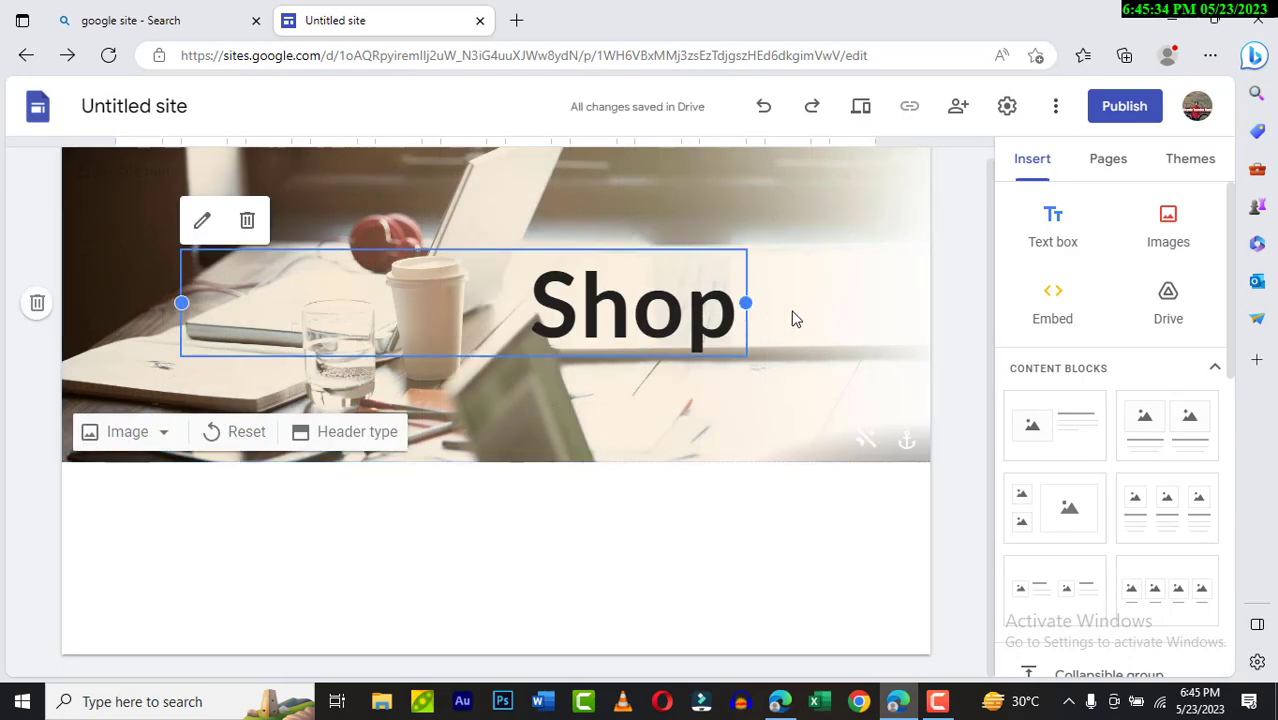
left_click(797, 318)
left_click(761, 347)
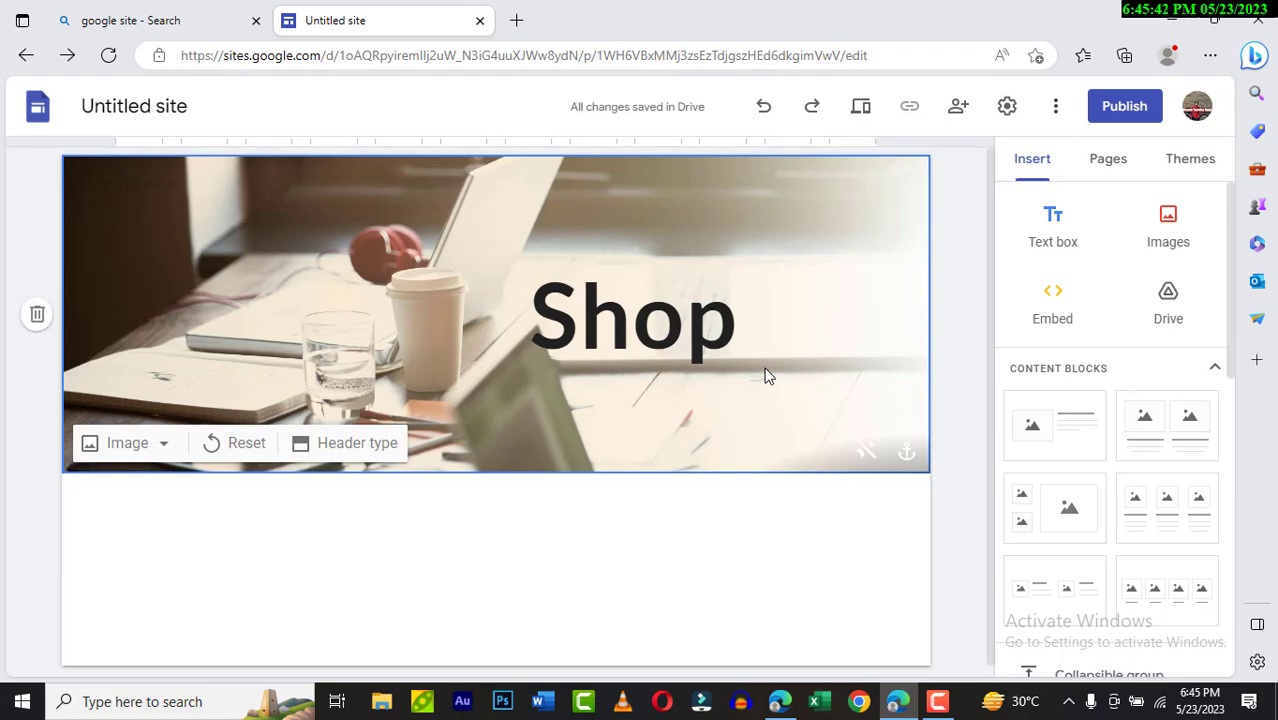
- Preview the Shop header as Title only, Large banner and Cover, and set its type back to Banner
scroll(540, 590, "down", 1)
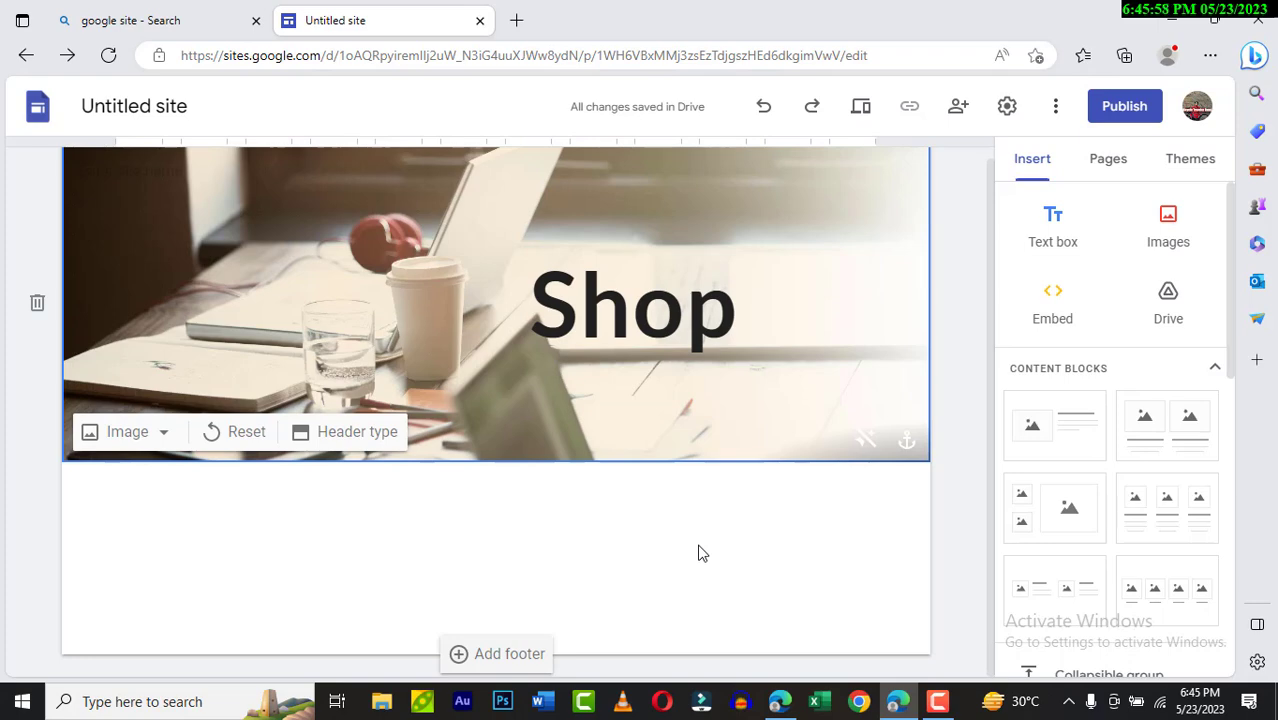
left_click(333, 444)
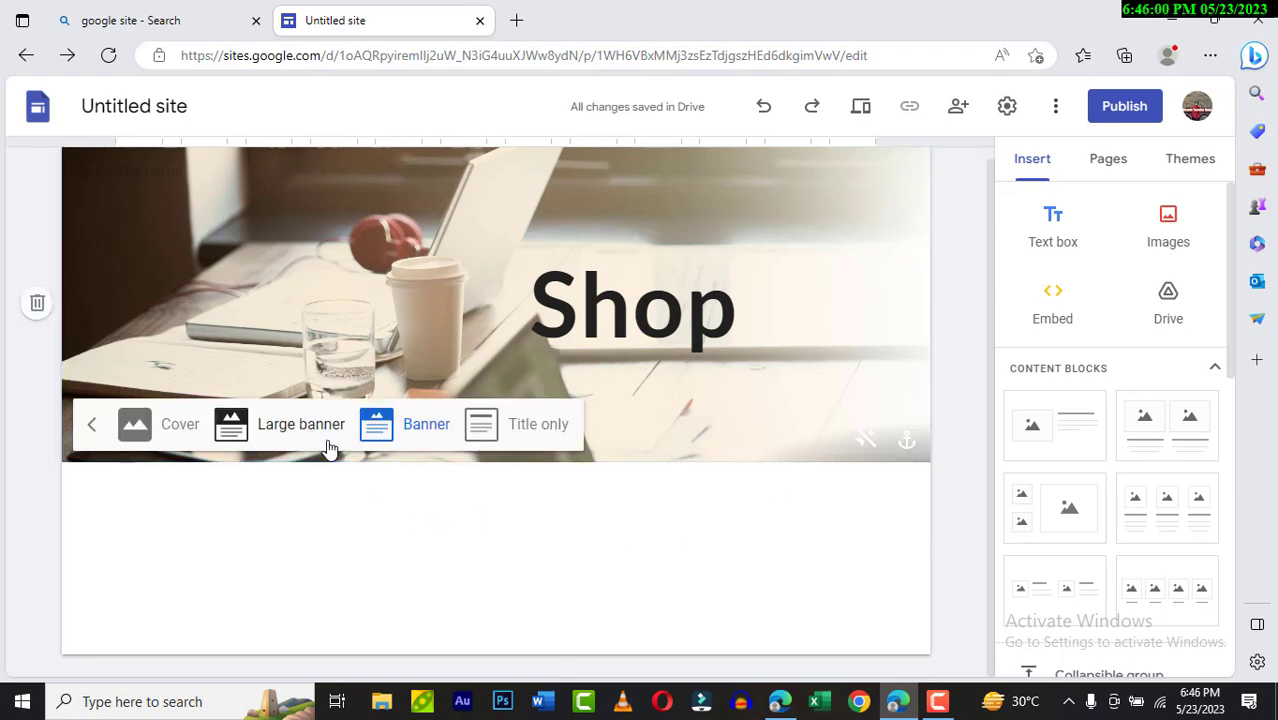
left_click(506, 443)
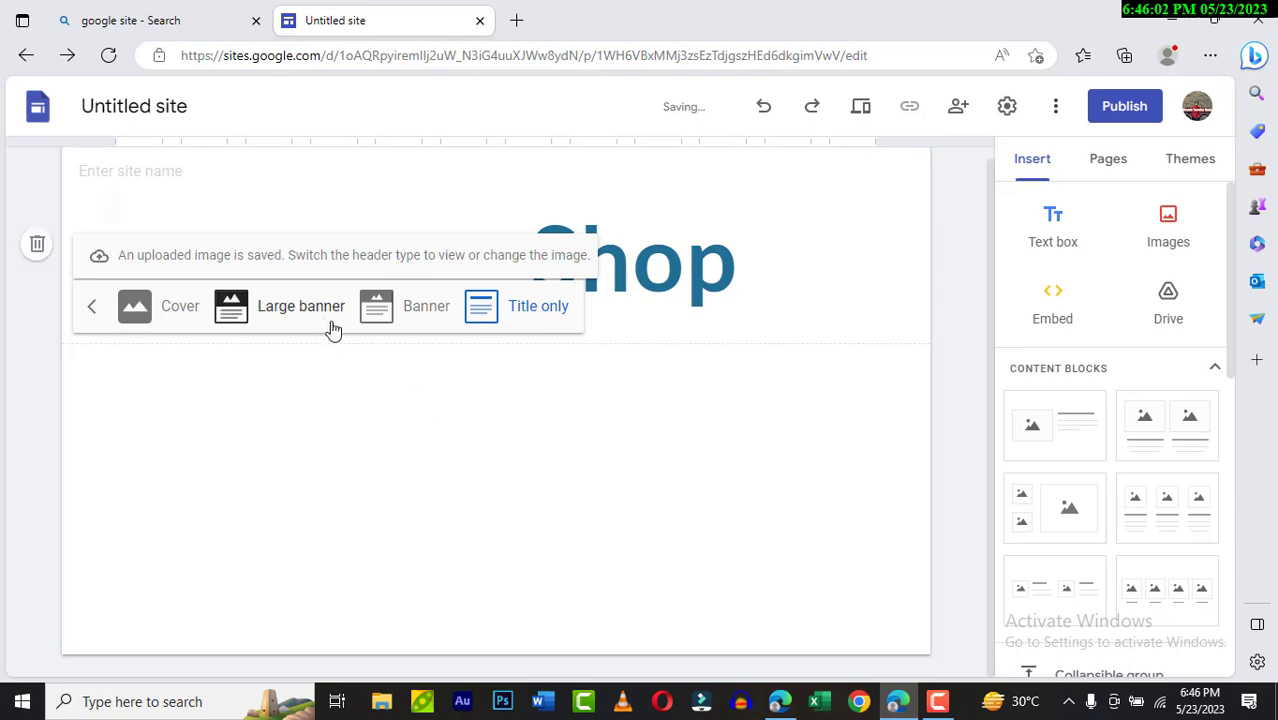
left_click(328, 316)
left_click(172, 590)
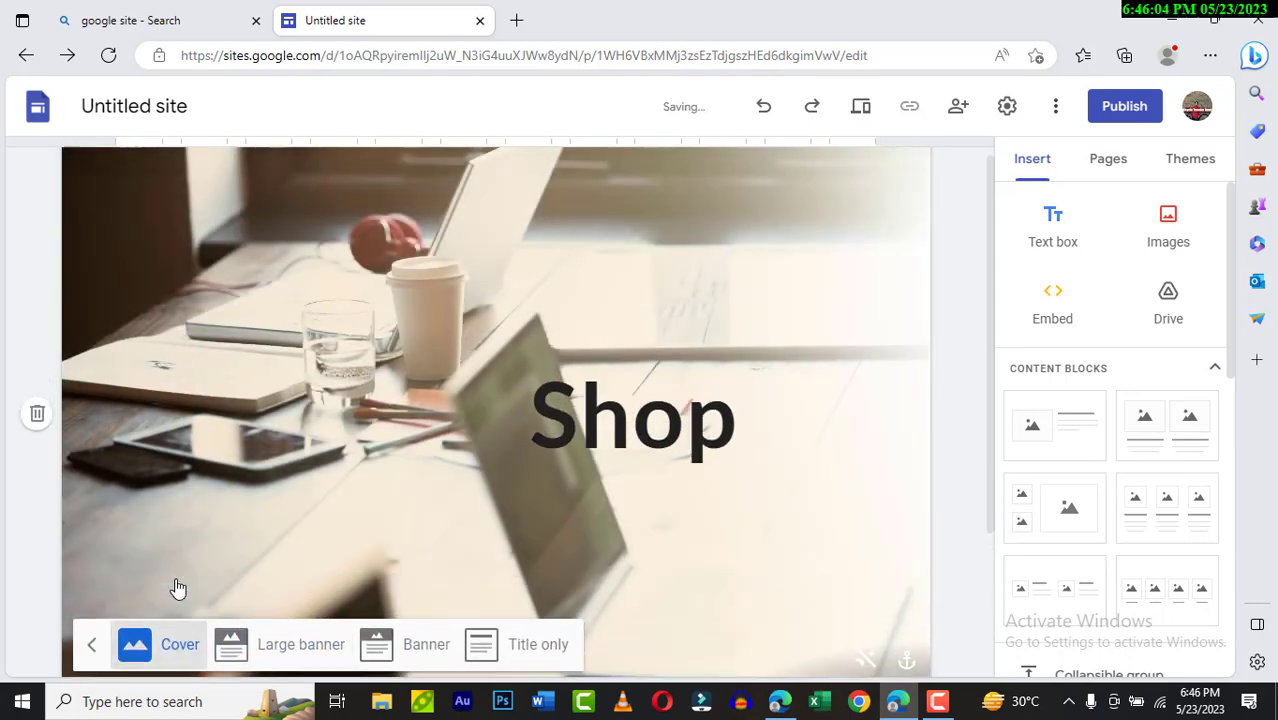
left_click(415, 645)
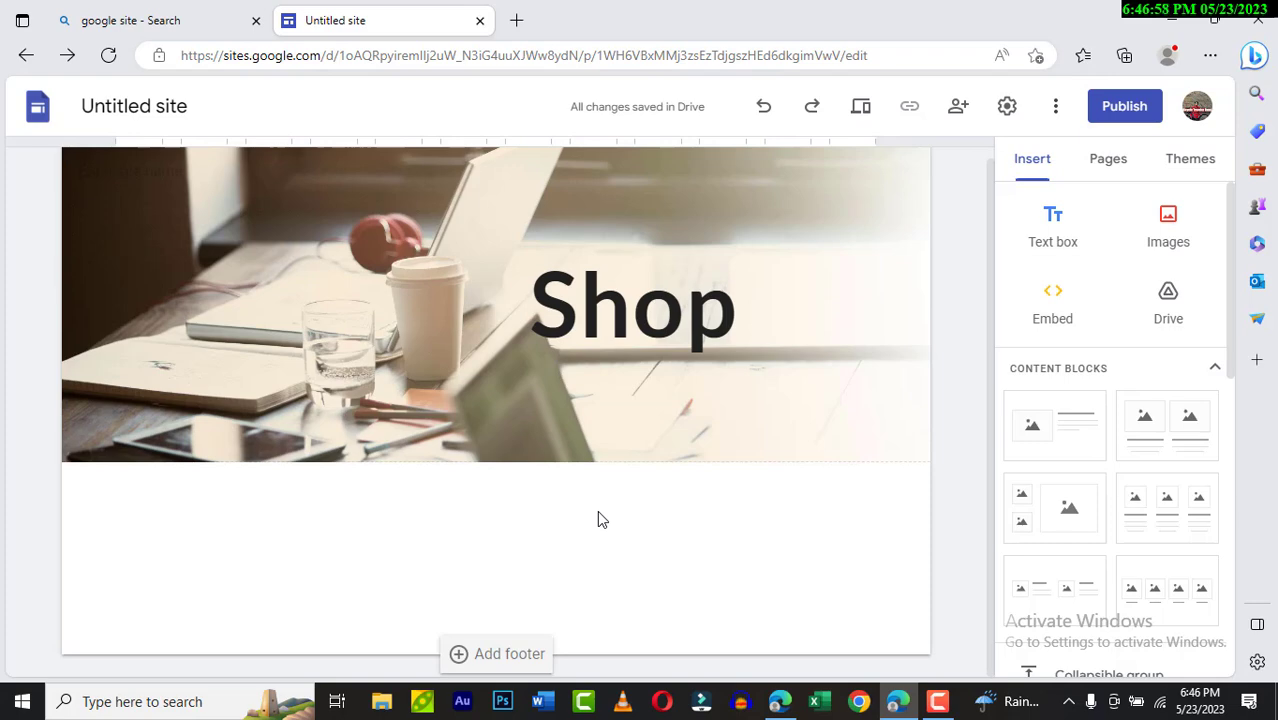
- Add a text box below the header containing a Bengali shop introduction, with "স্বাগতম আমার দোকানে" on its own first line
left_click(1062, 249)
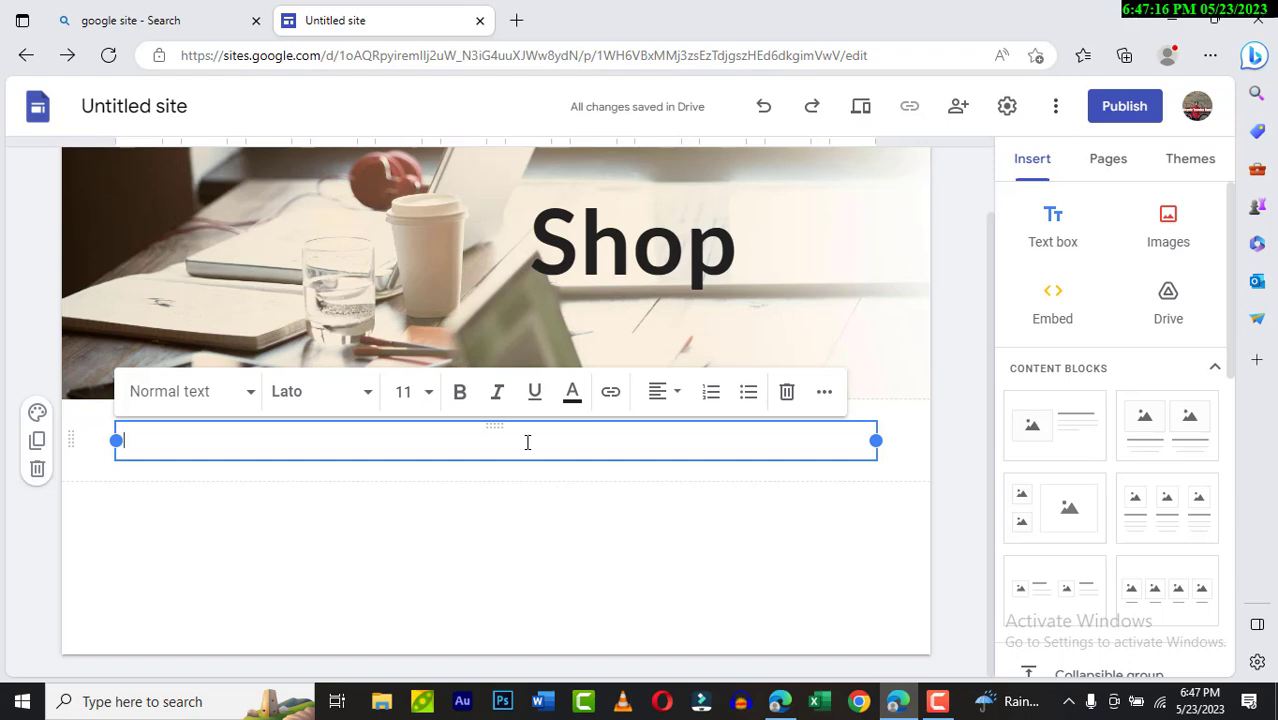
left_click(937, 701)
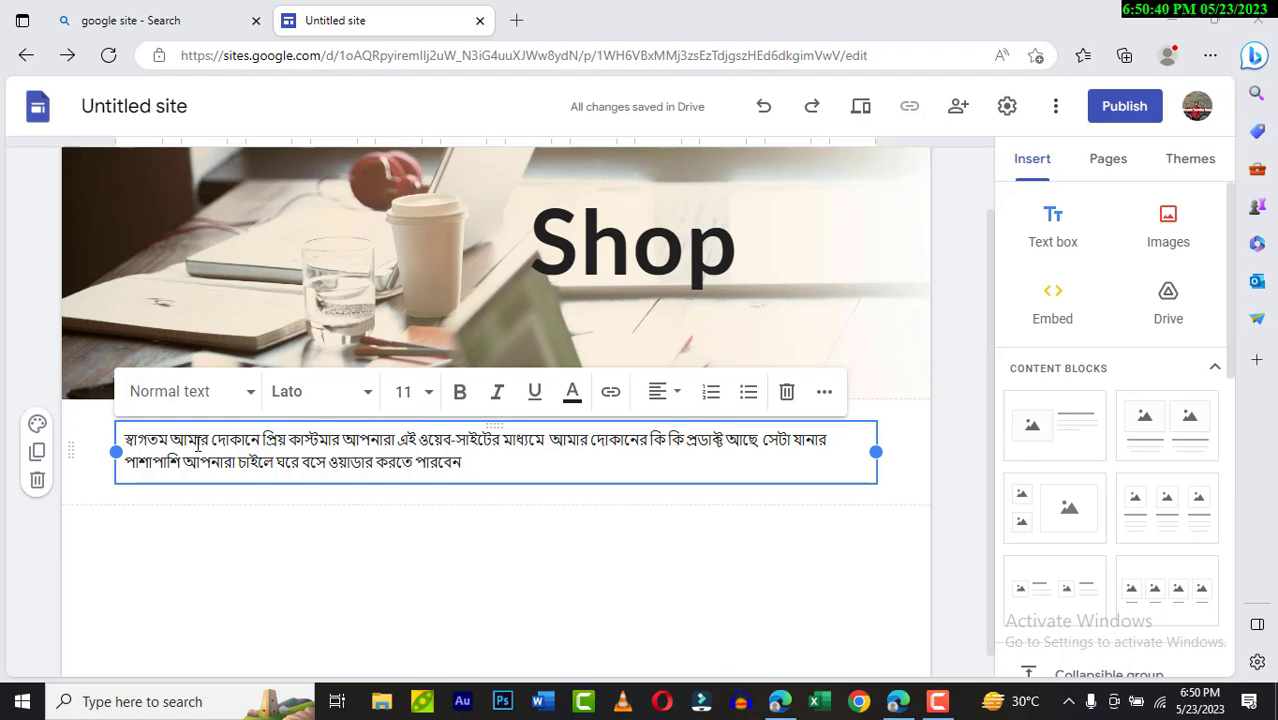
left_click(264, 440)
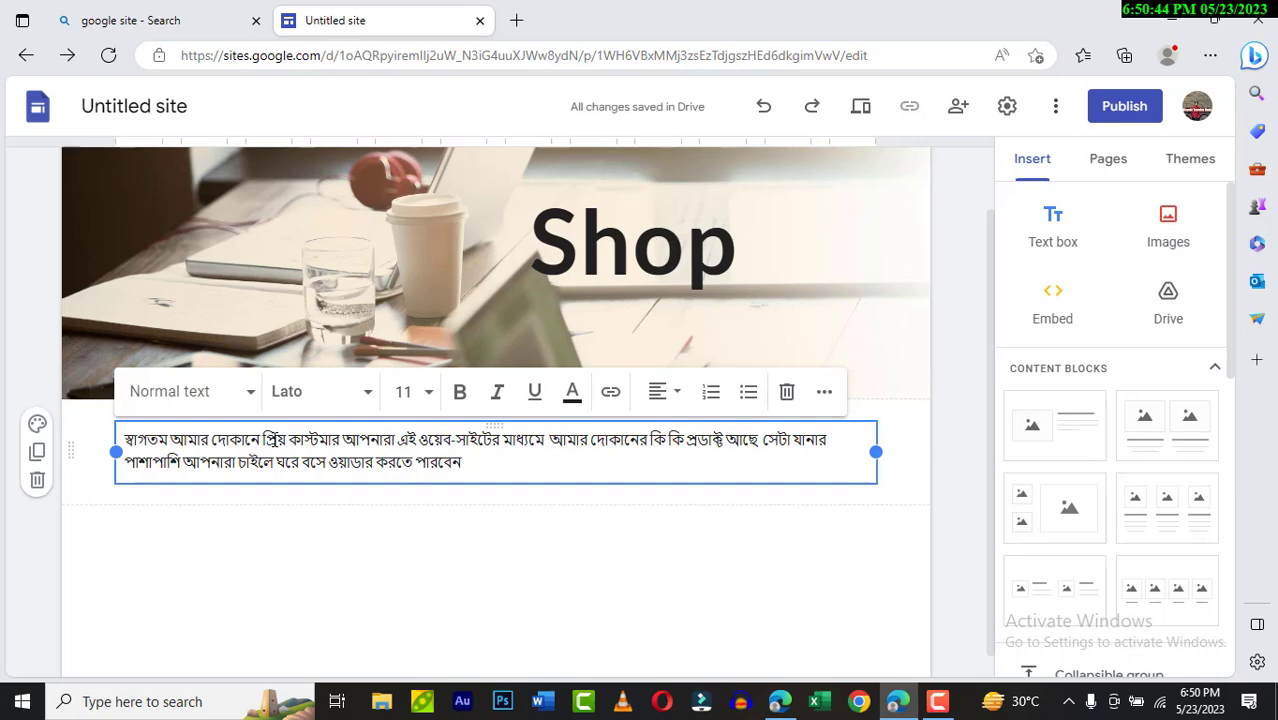
key("Return")
- Centre-align the line "স্বাগতম আমার দোকানে" without bold and set its font size to 30
left_click_drag(124, 440, 266, 441)
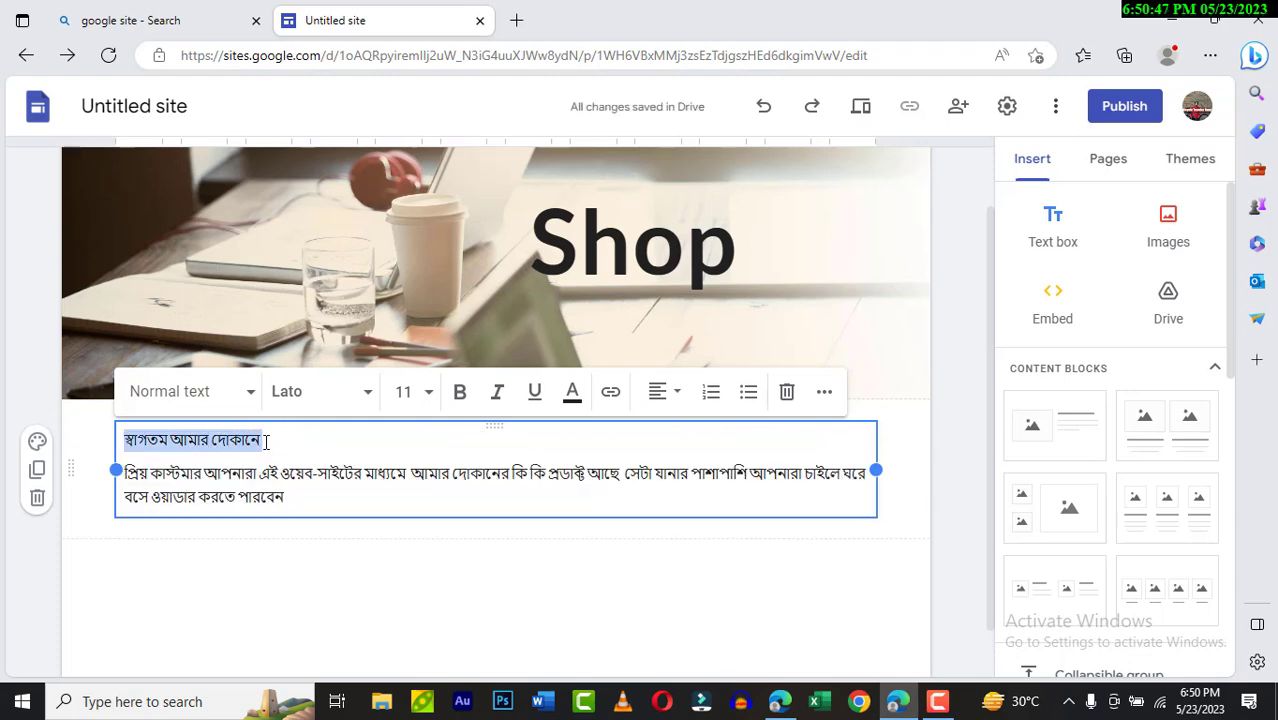
left_click(664, 392)
left_click(662, 490)
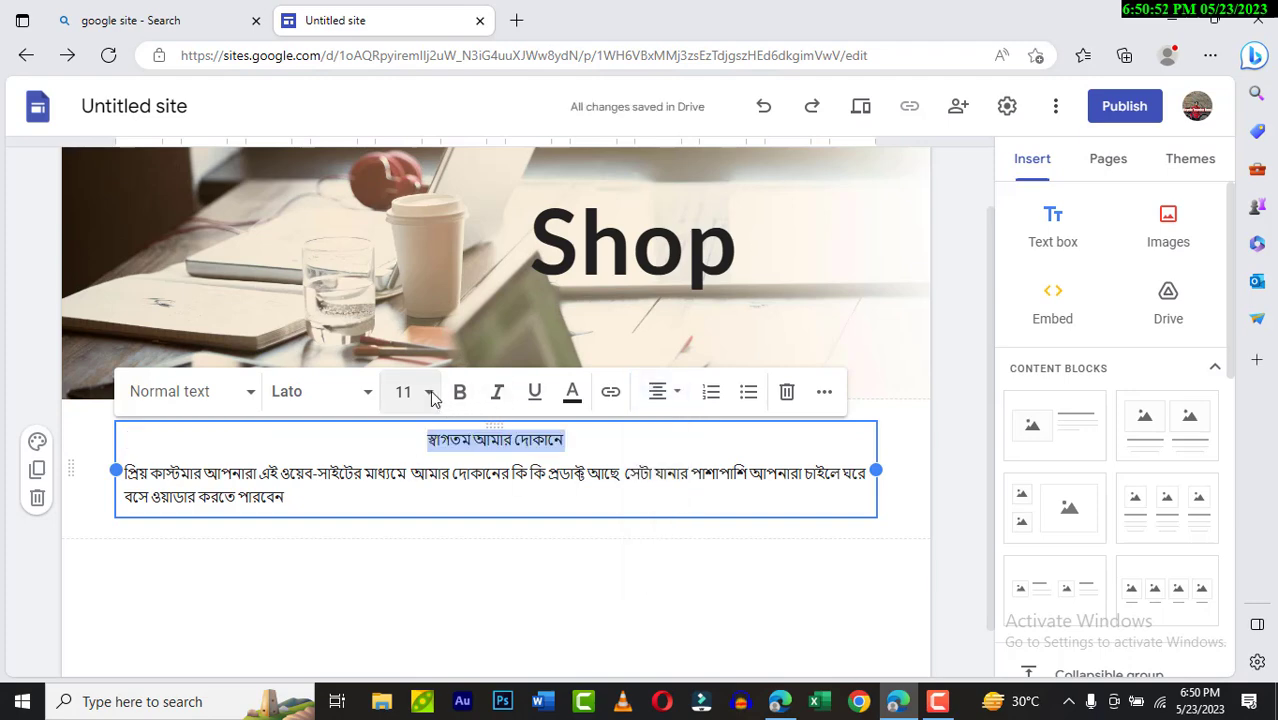
left_click(460, 393)
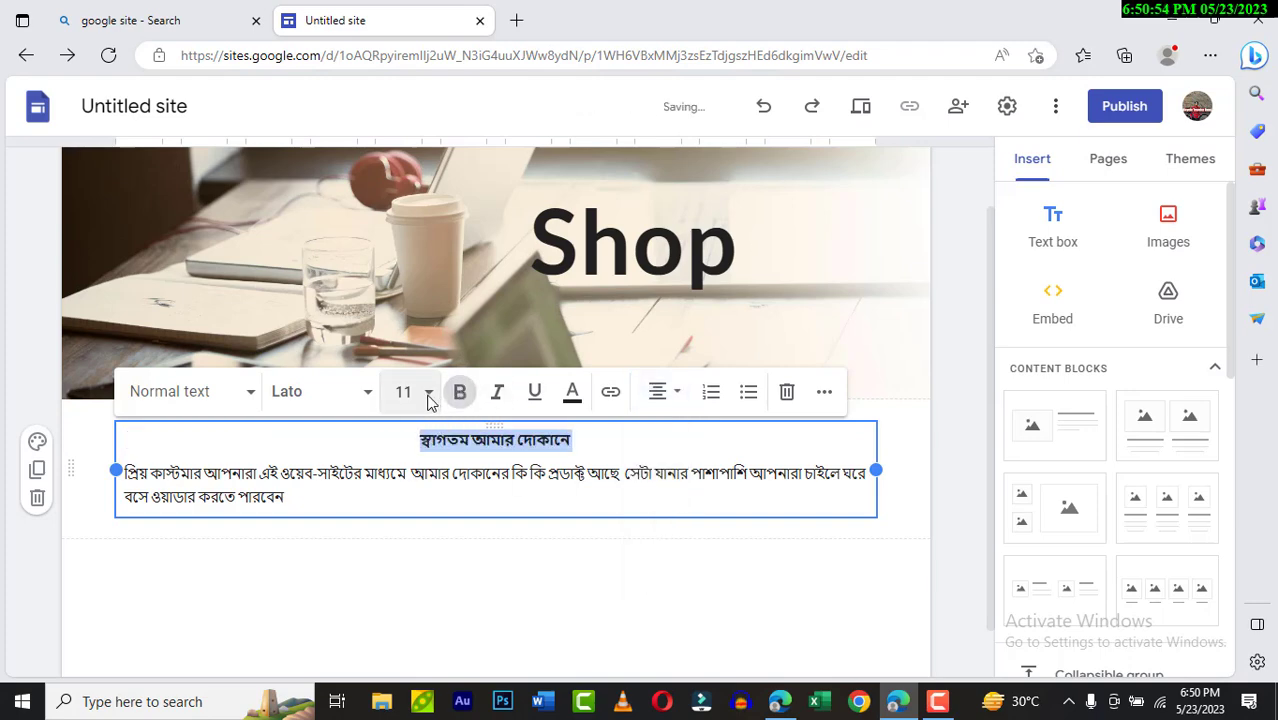
left_click(460, 393)
left_click(430, 395)
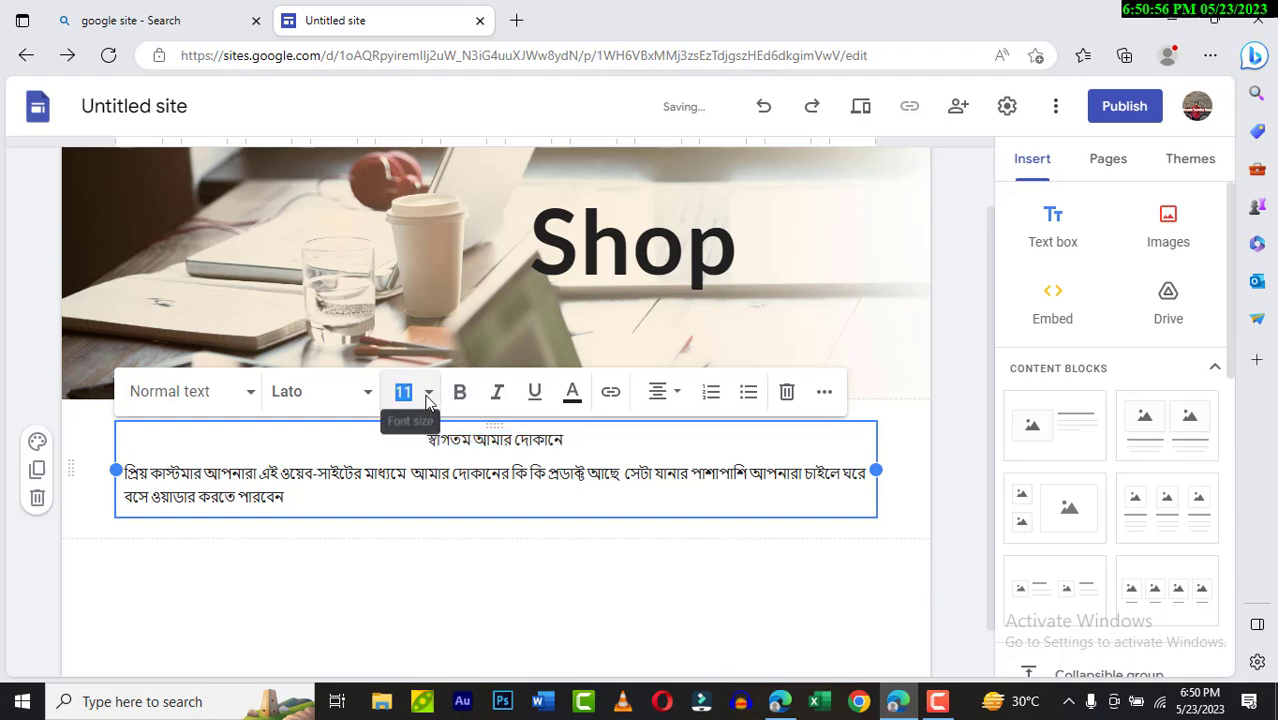
scroll(416, 345, "down", 3)
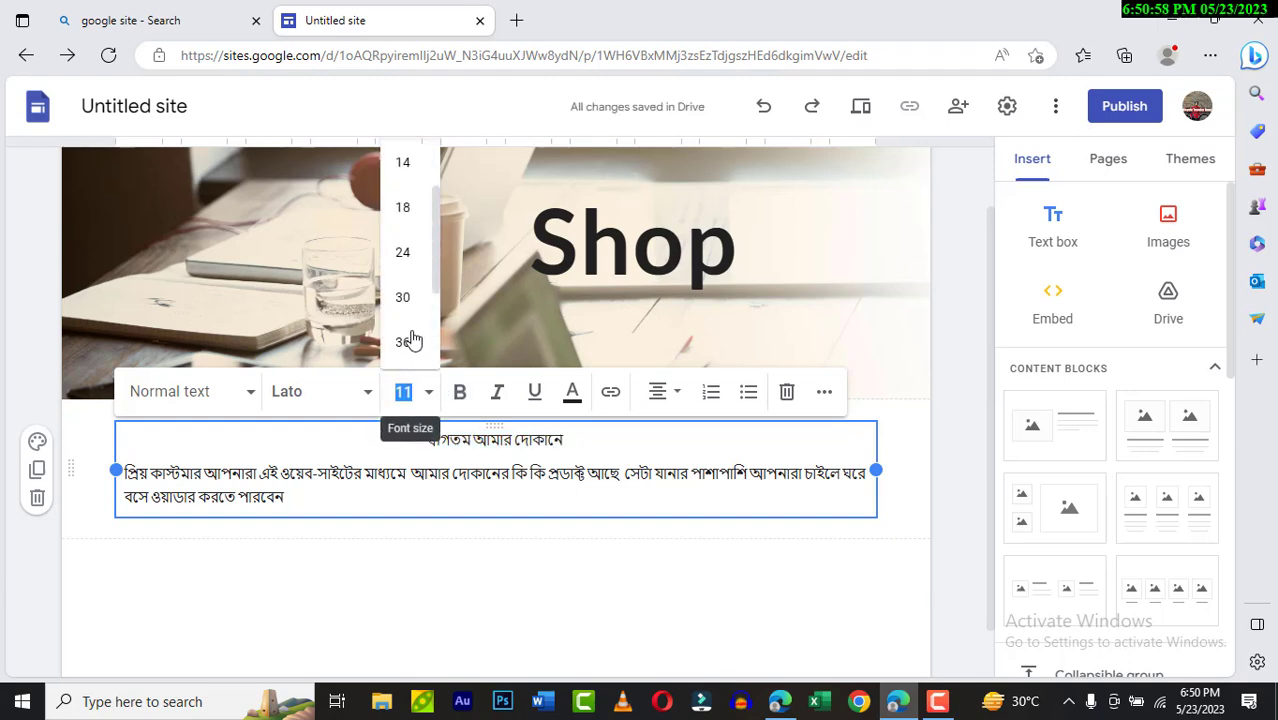
left_click(412, 302)
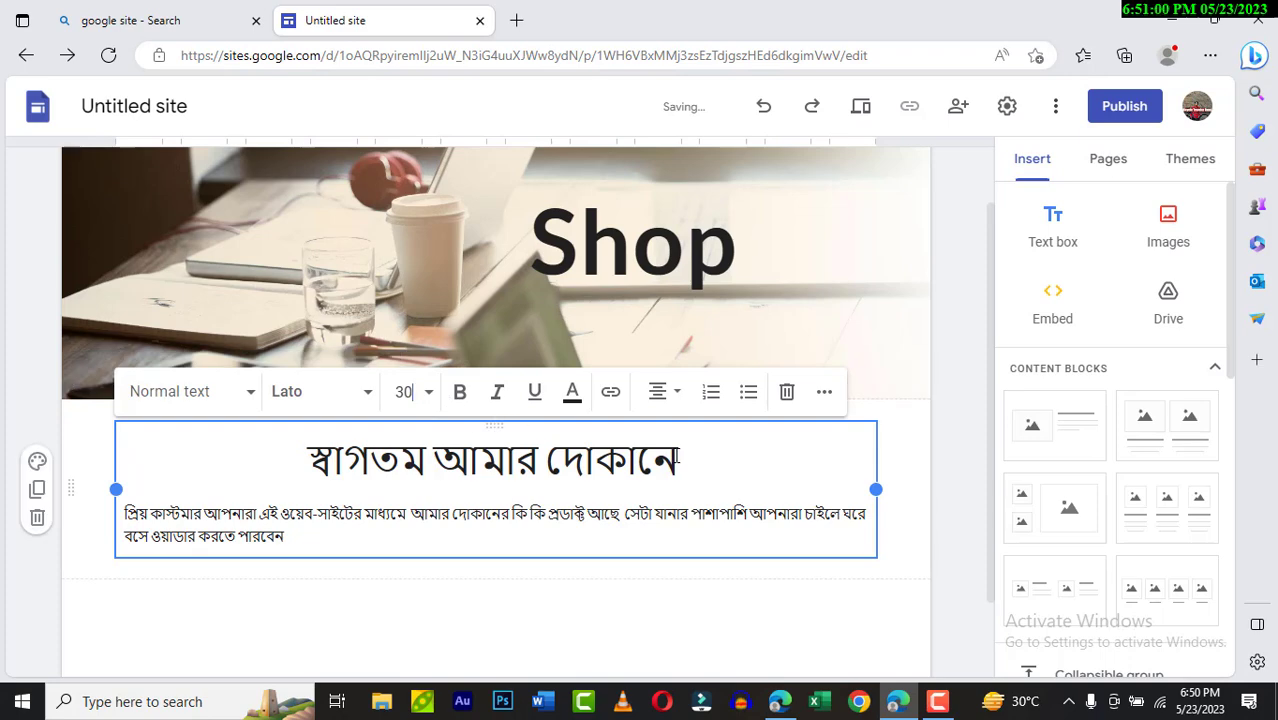
- Review the text section's colour styles, keeping Style 1, and look at the highlight colour choices for the heading
left_click(292, 531)
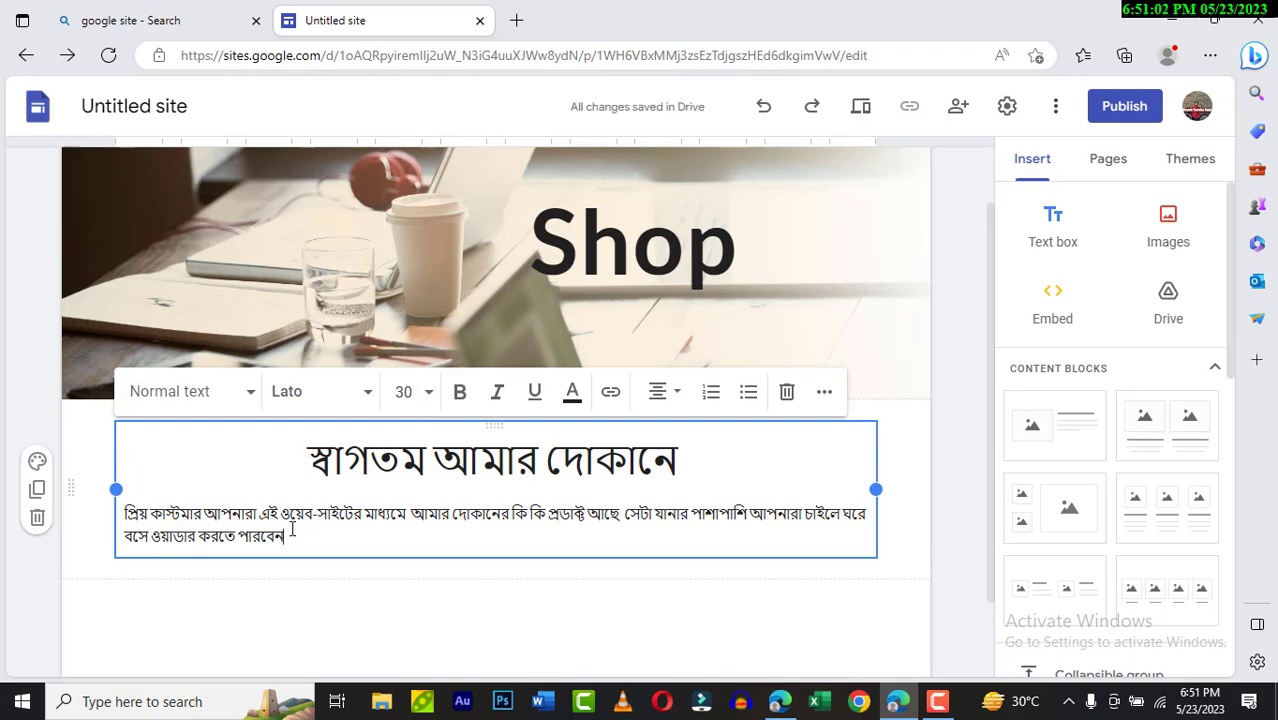
left_click(190, 512)
left_click(38, 463)
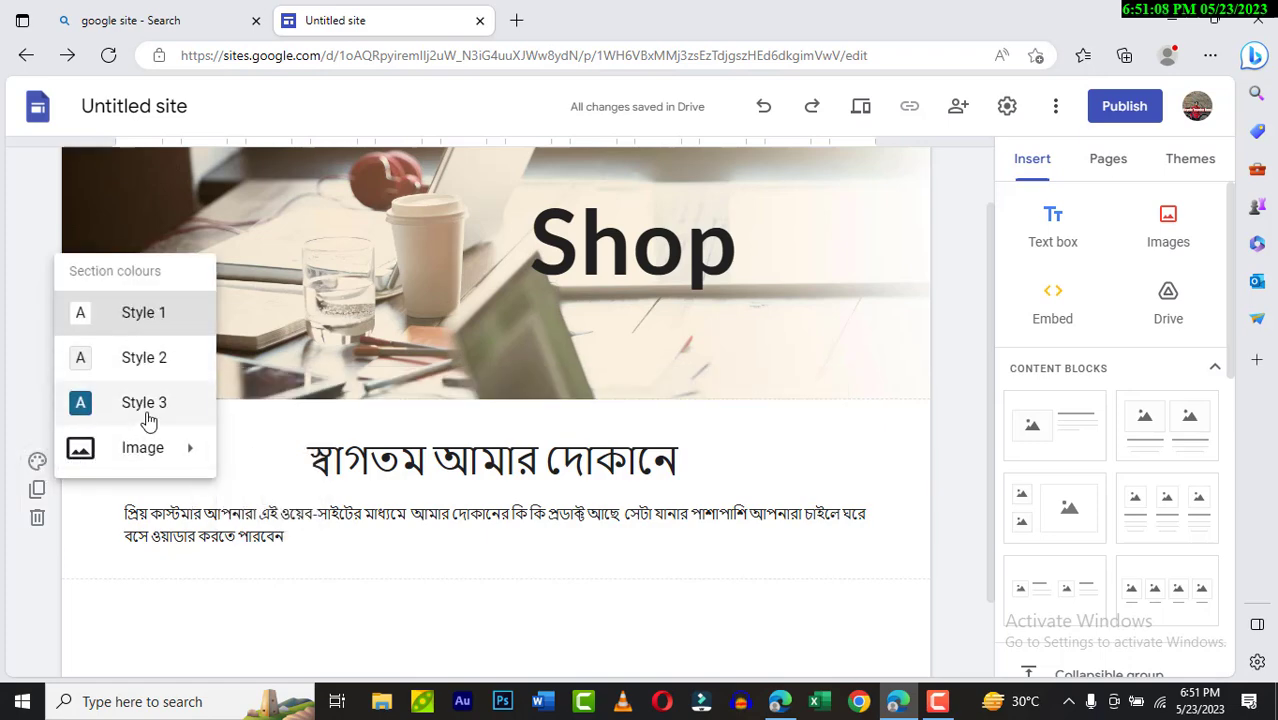
left_click(148, 328)
left_click(345, 458)
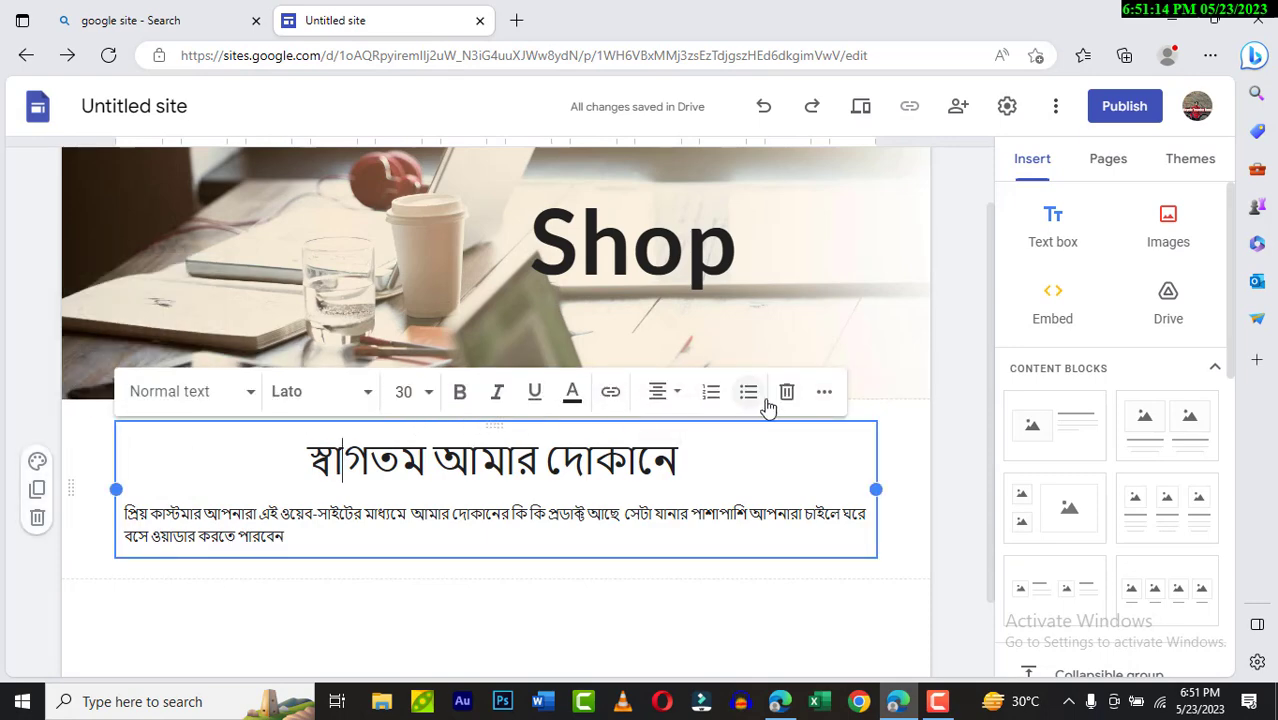
left_click(824, 393)
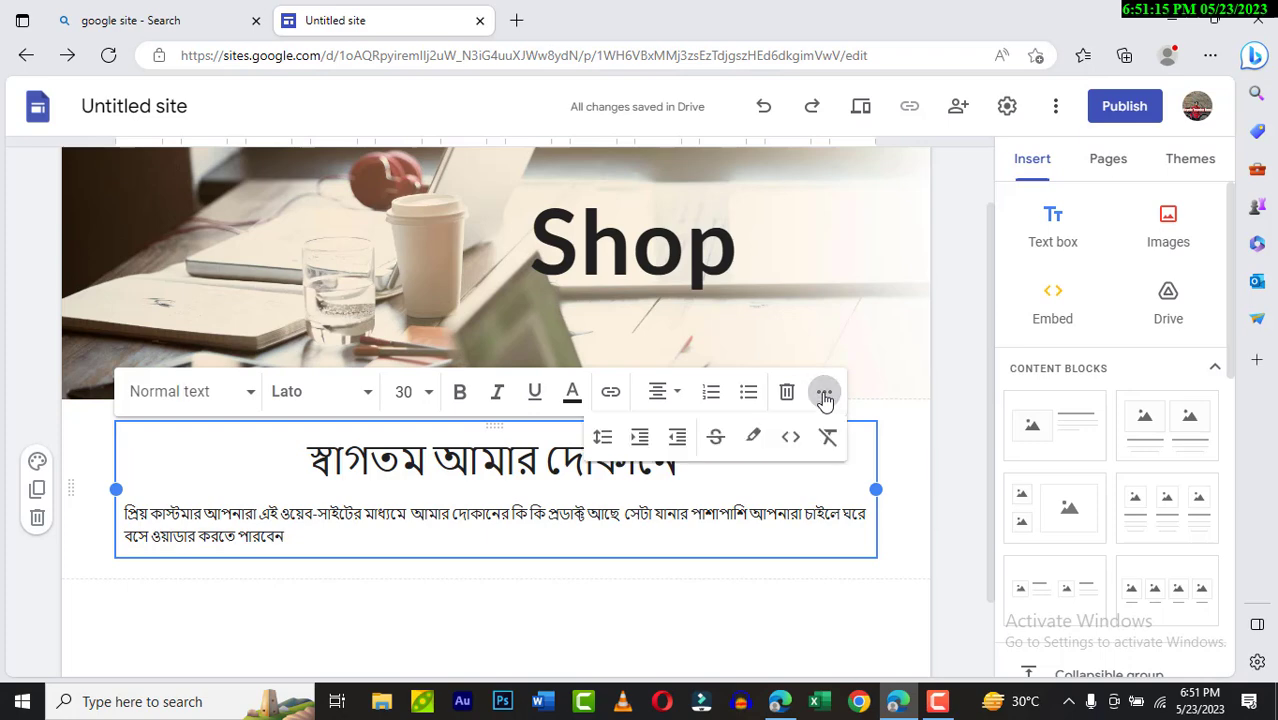
left_click(752, 437)
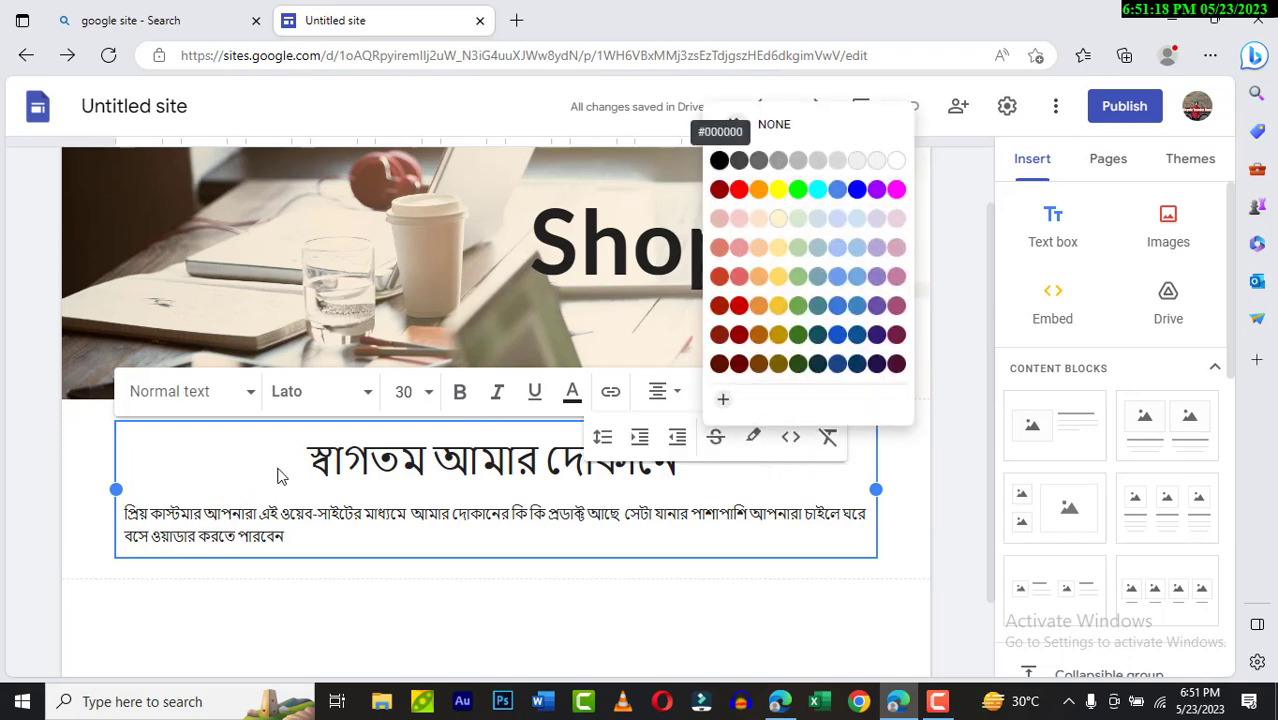
left_click(516, 511)
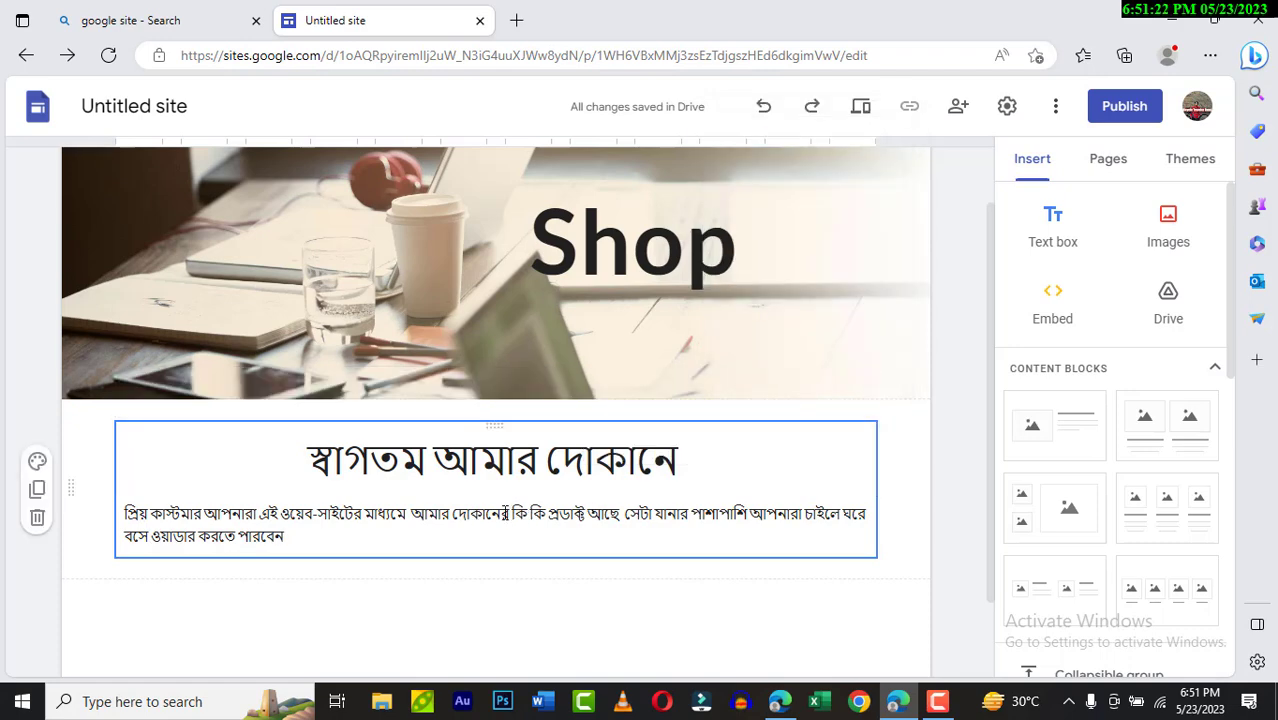
- Apply a dark red highlight colour to the whole introduction paragraph below the Bengali heading
left_click_drag(512, 514, 220, 514)
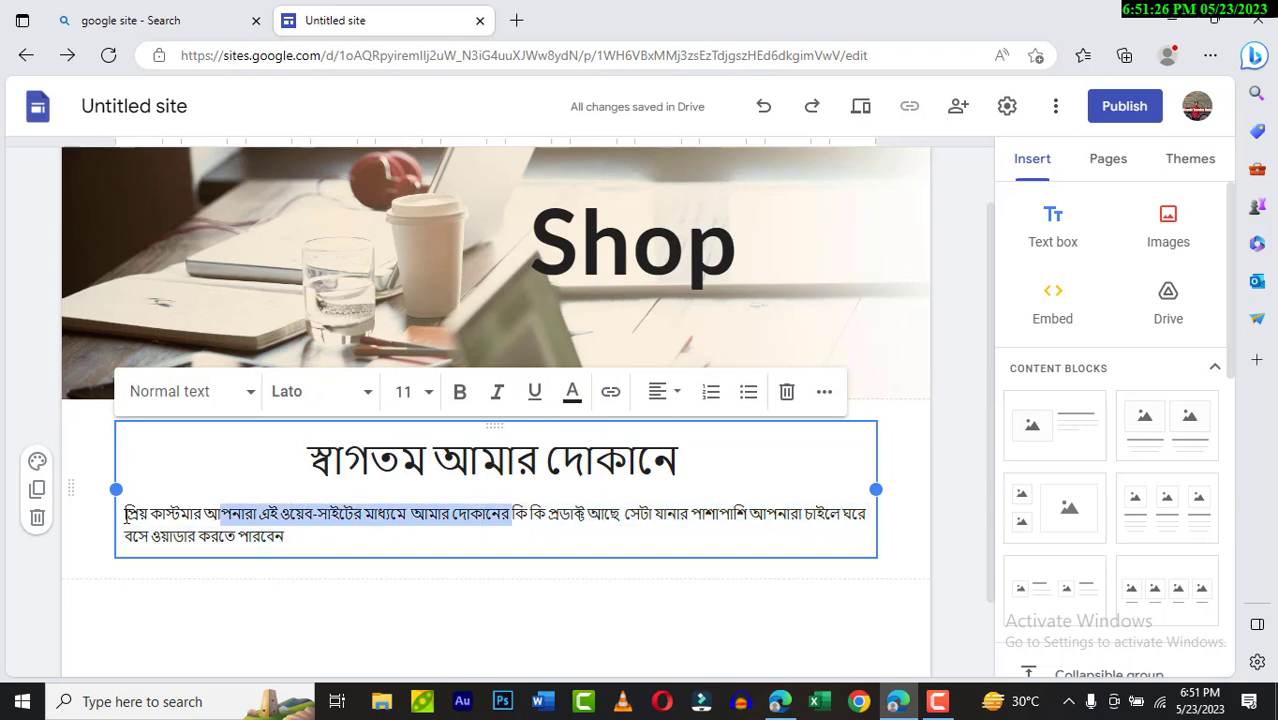
left_click_drag(117, 513, 286, 545)
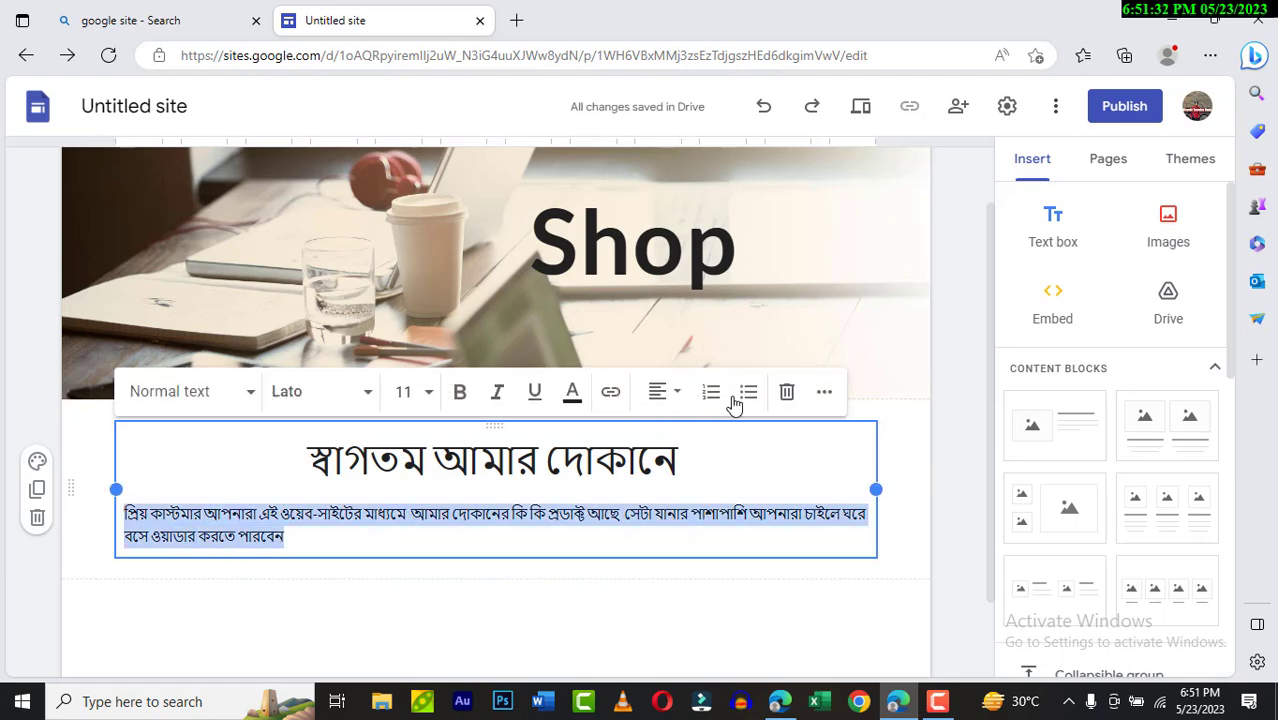
left_click(824, 393)
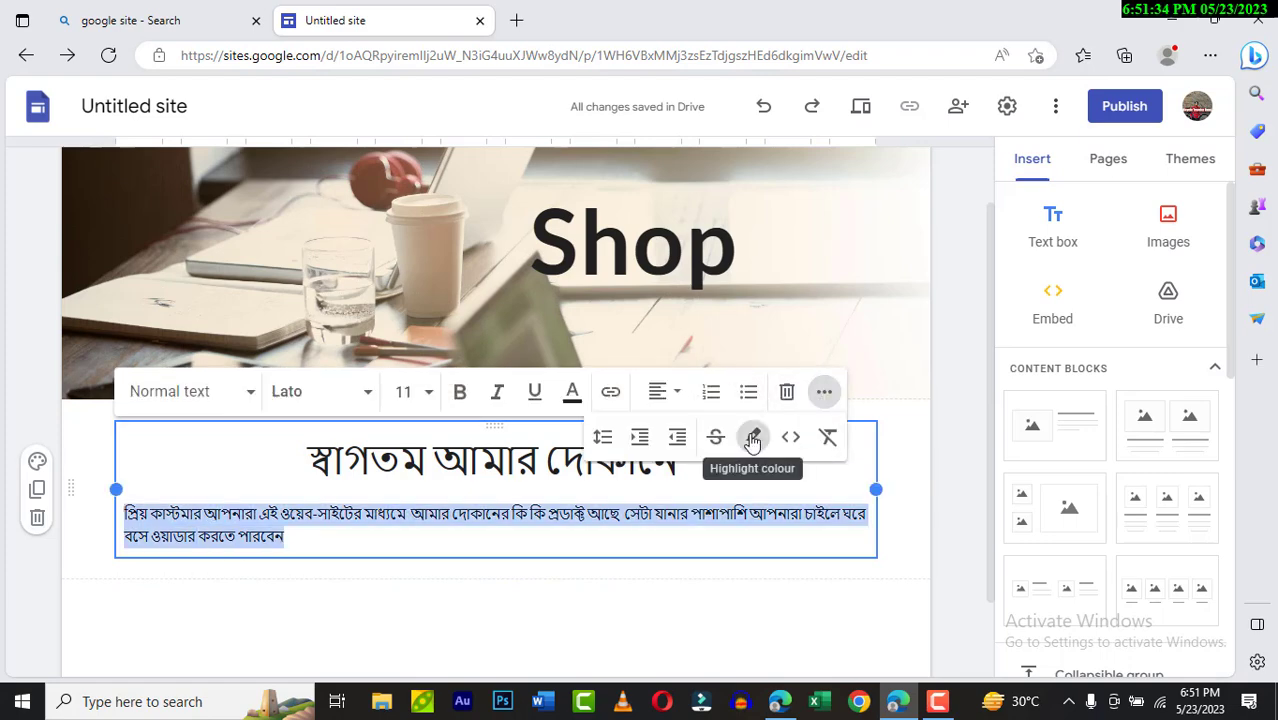
left_click(755, 437)
left_click(737, 336)
left_click(735, 339)
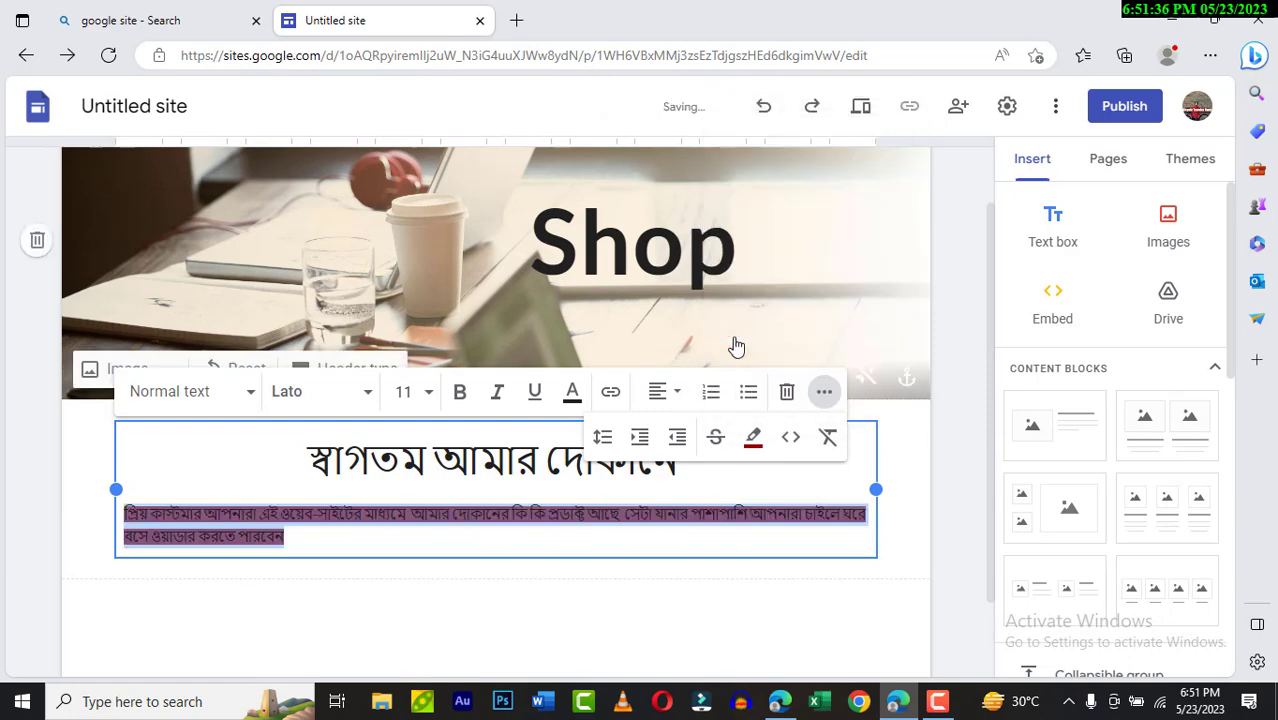
left_click(670, 514)
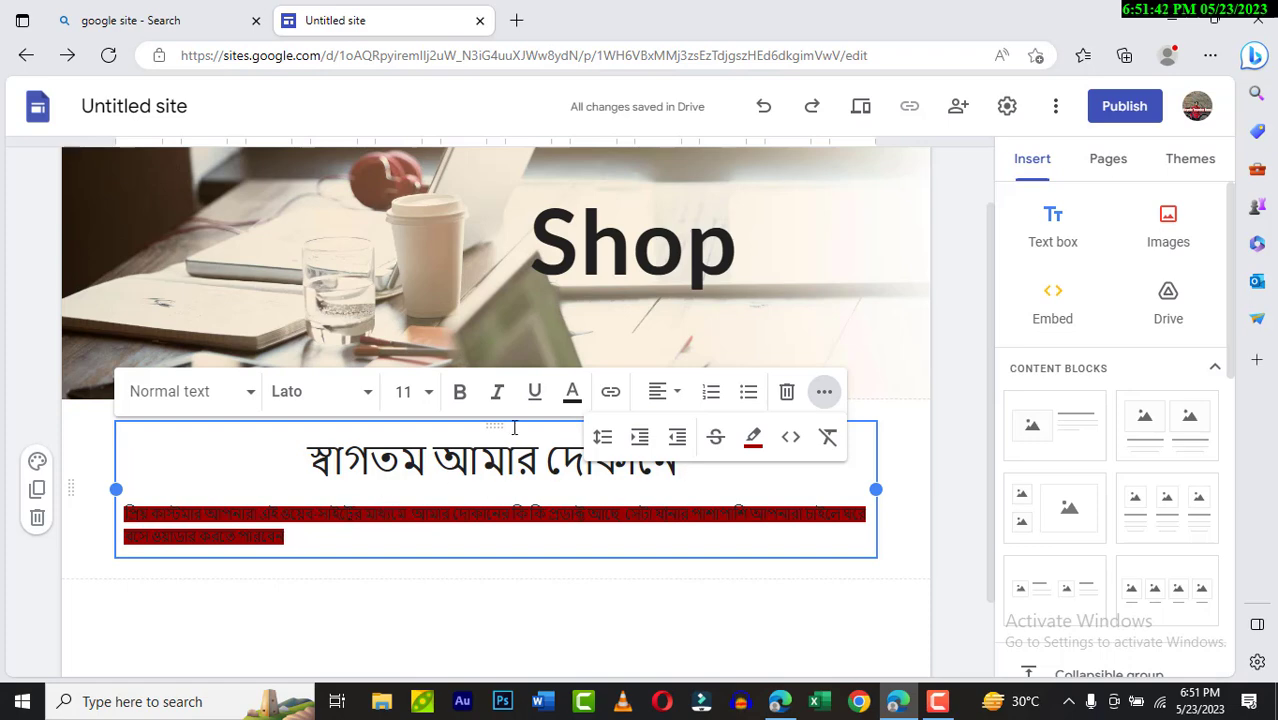
- Set the text colour of the whole red-highlighted paragraph to white
left_click(572, 391)
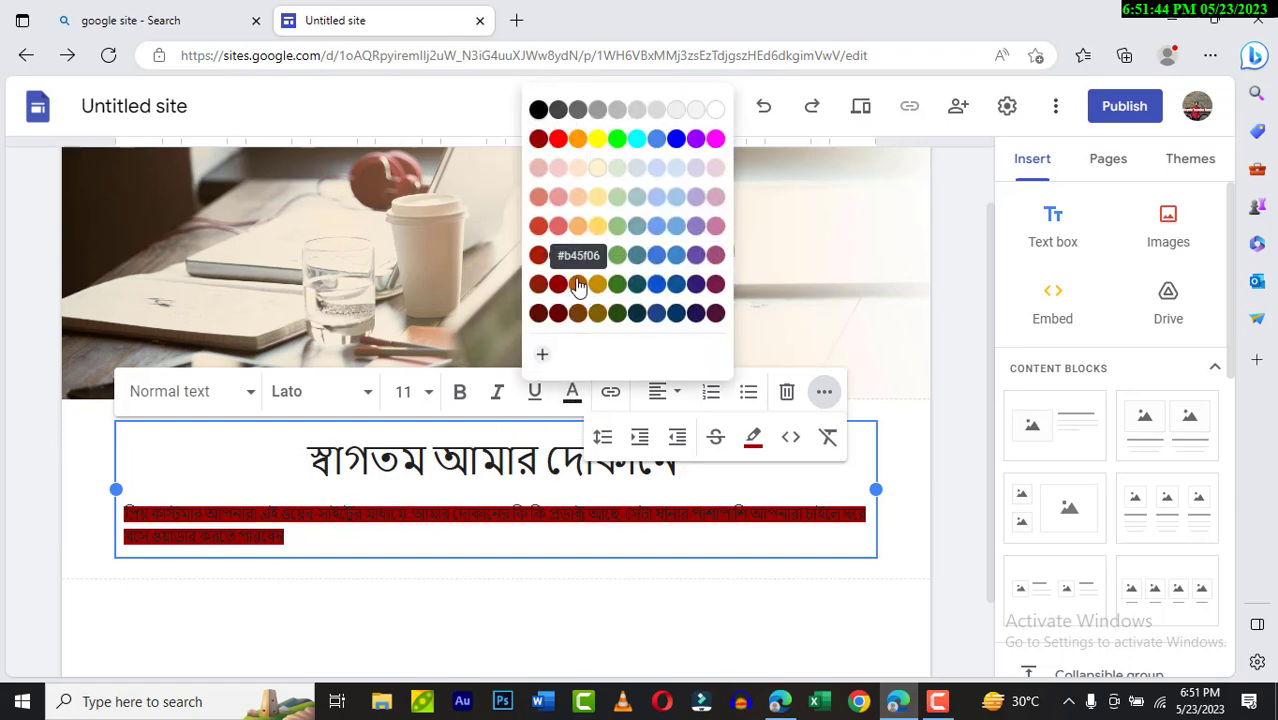
left_click(597, 174)
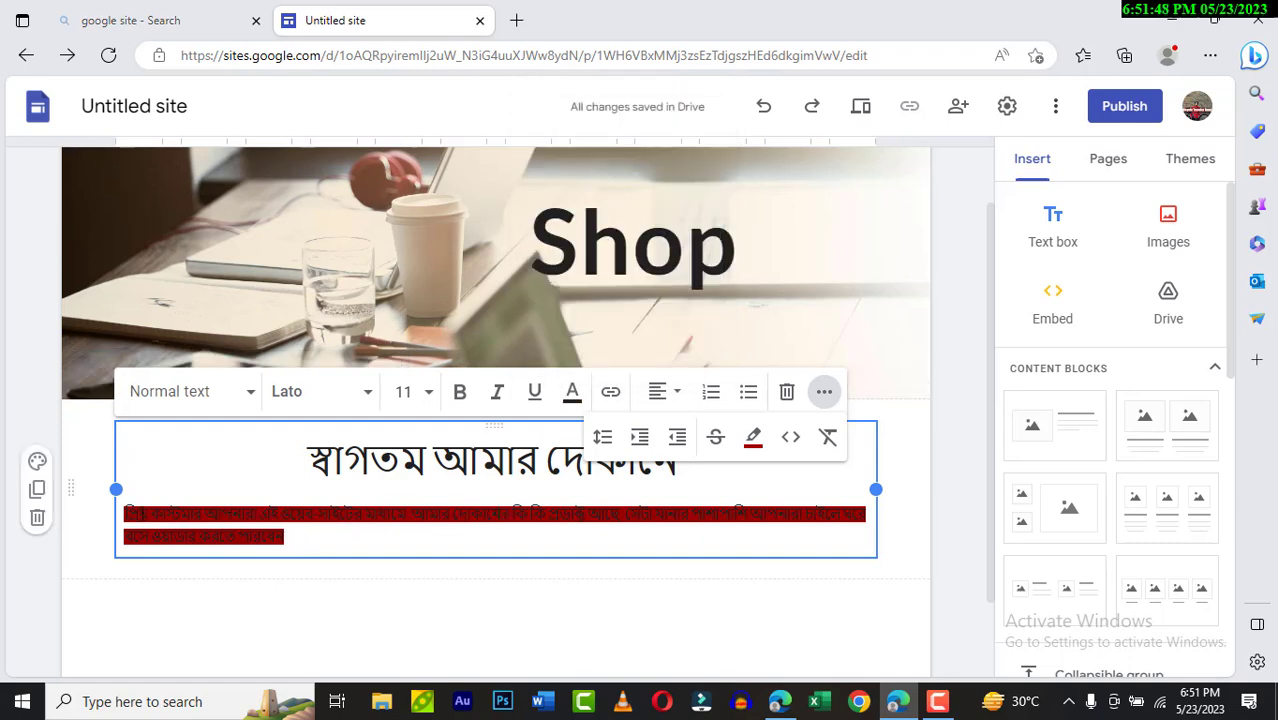
left_click_drag(124, 514, 293, 545)
left_click(572, 389)
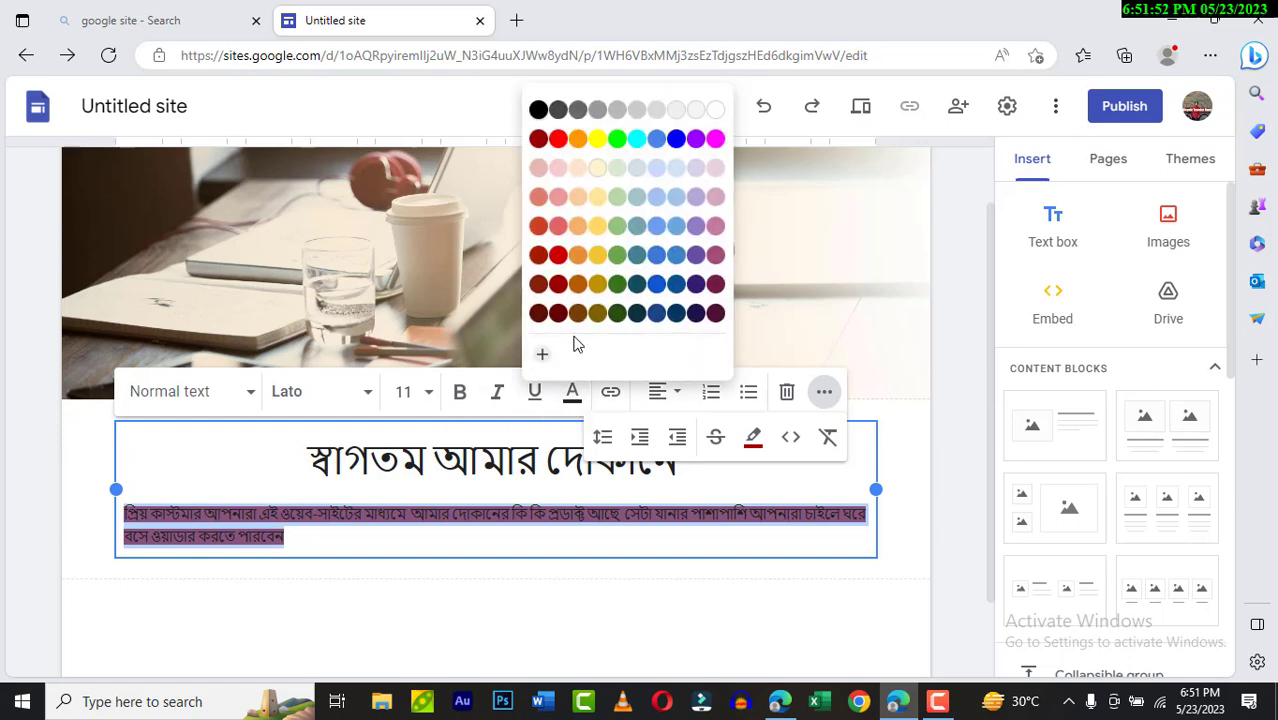
left_click(714, 112)
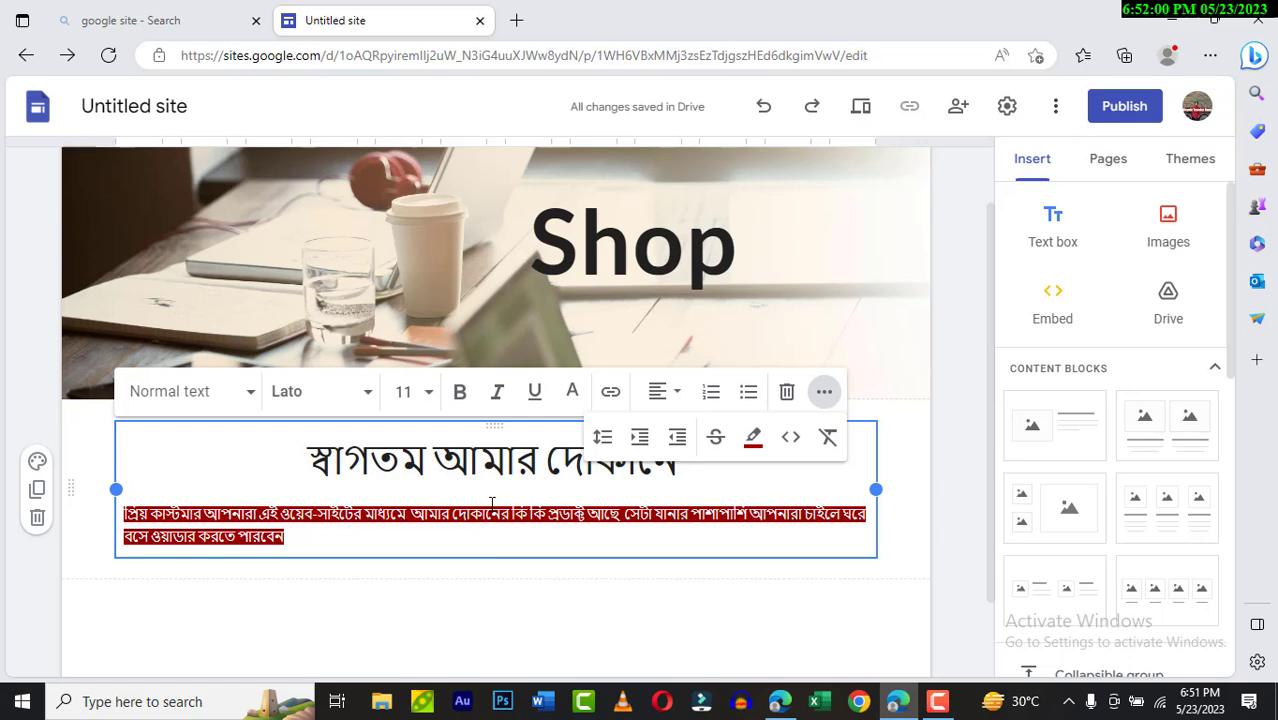
- Set the font size of the red-highlighted paragraph to 14
left_click_drag(124, 513, 294, 534)
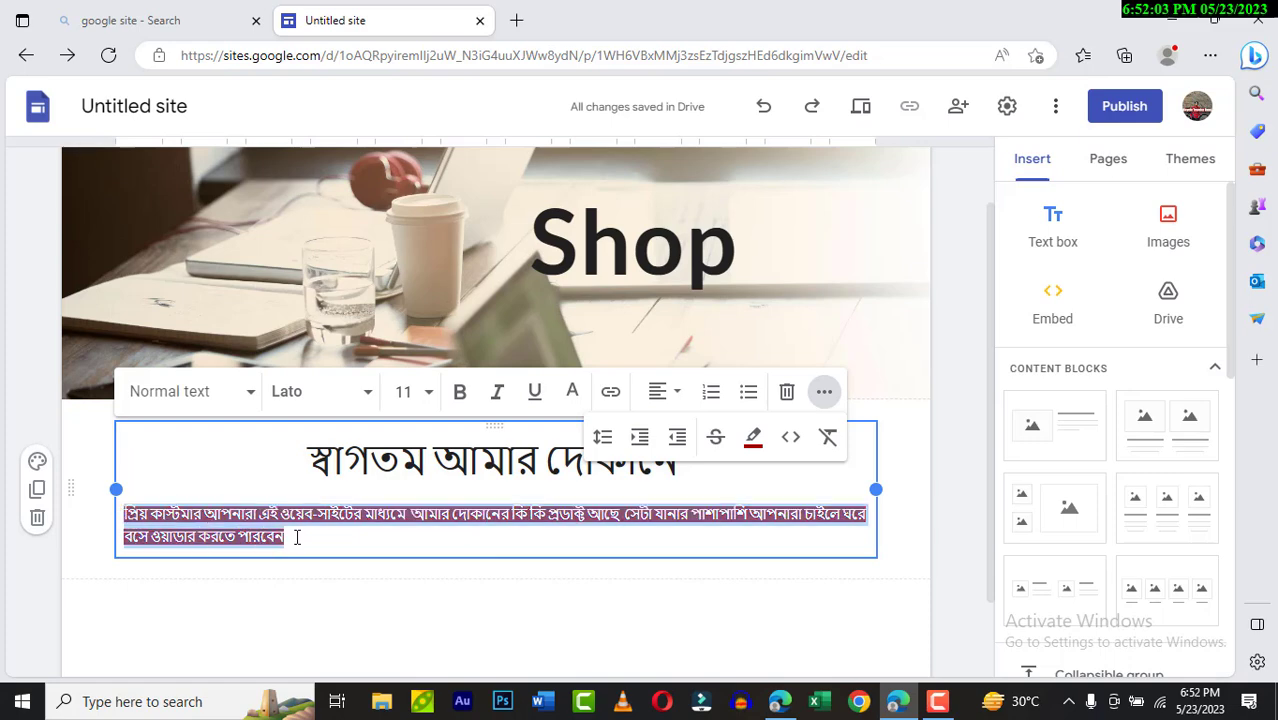
left_click(430, 392)
scroll(409, 343, "down", 2)
left_click(403, 243)
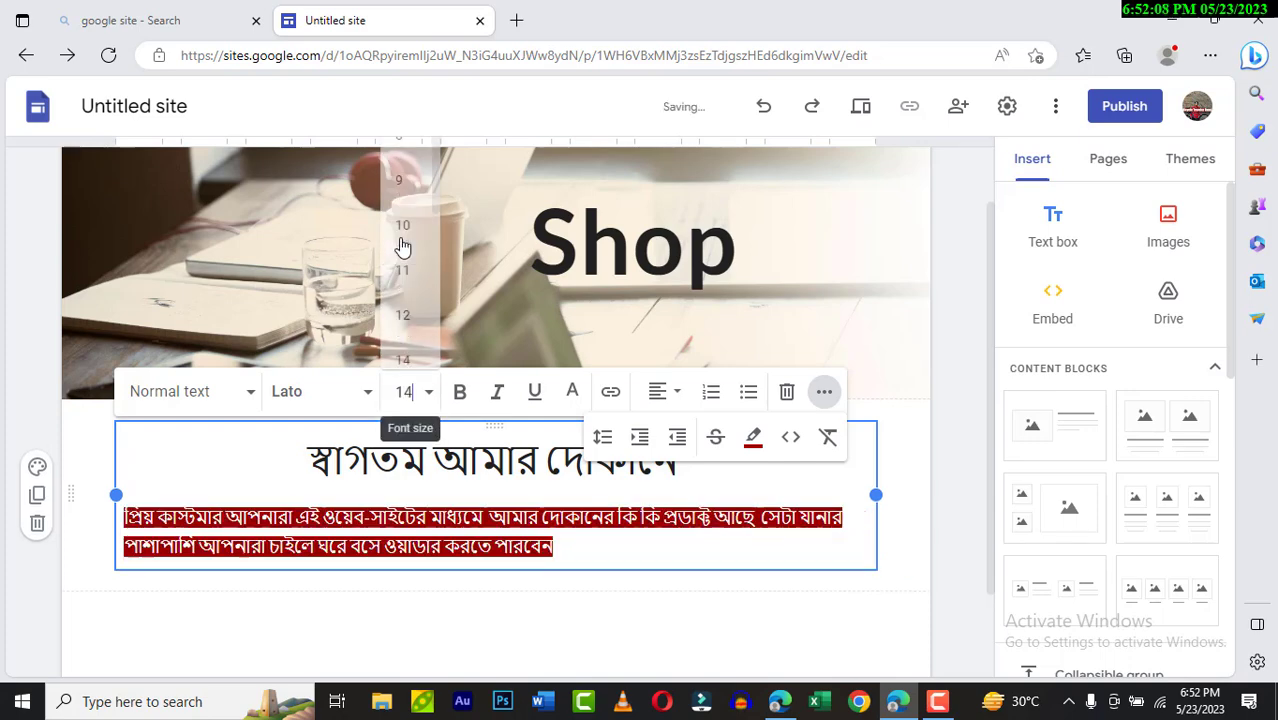
- Centre-align the red-highlighted paragraph and deselect the text box
scroll(403, 243, "down", 1)
left_click_drag(124, 461, 562, 463)
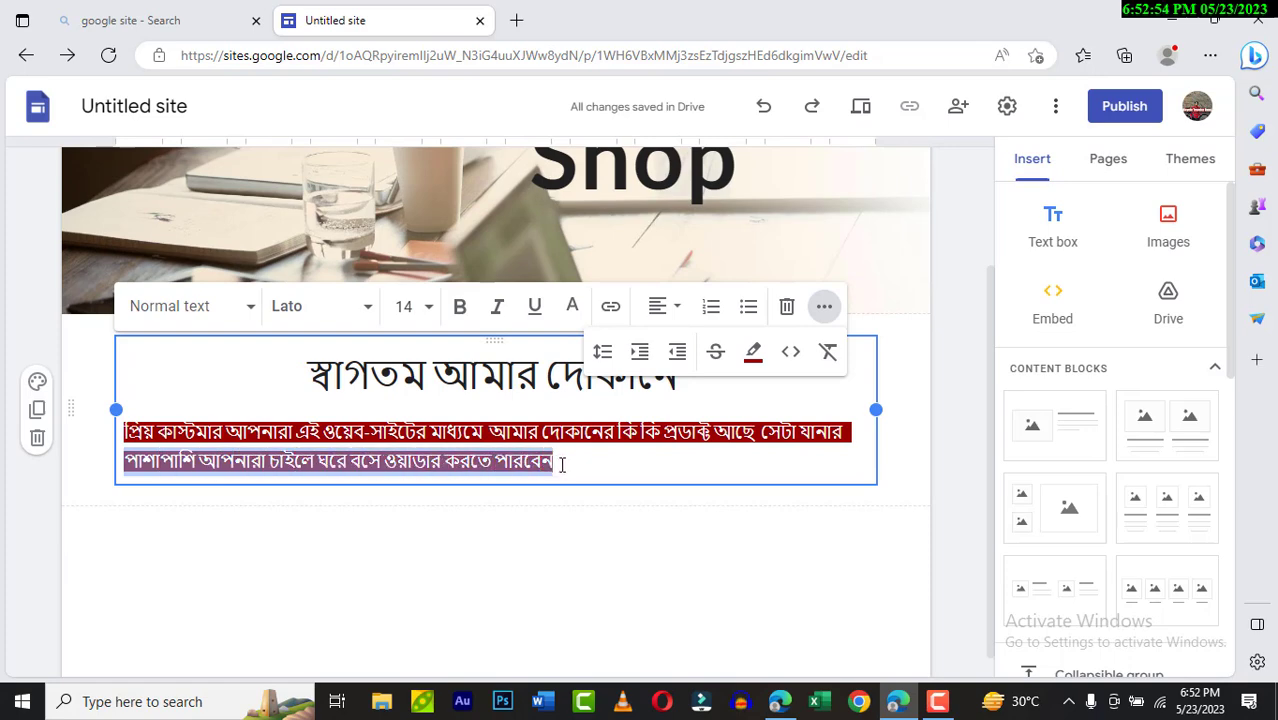
left_click(678, 312)
left_click(659, 406)
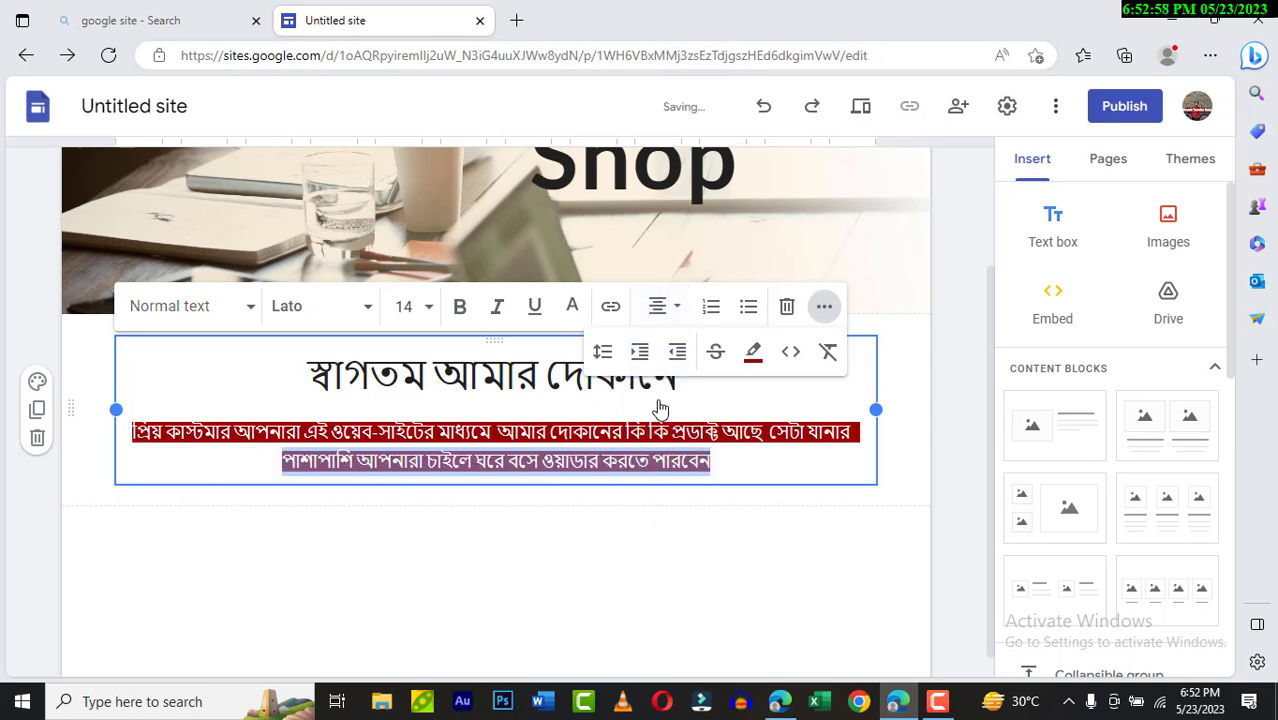
left_click(536, 561)
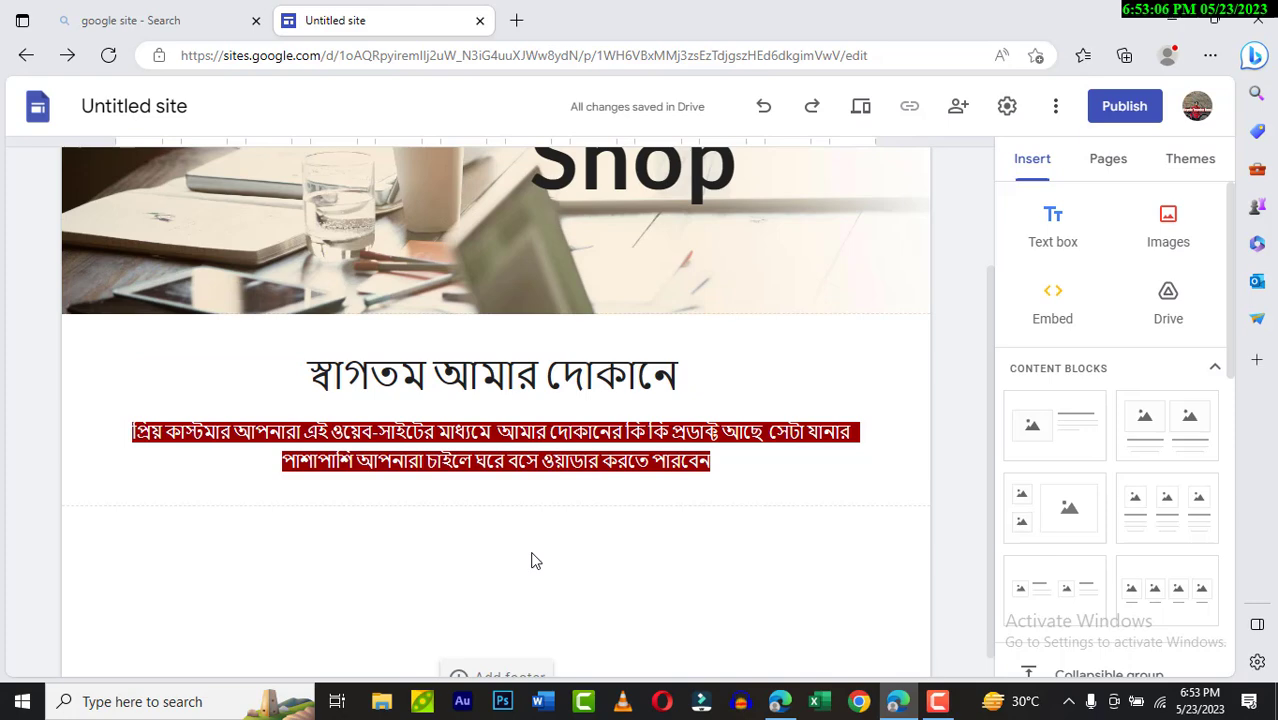
scroll(536, 561, "up", 2)
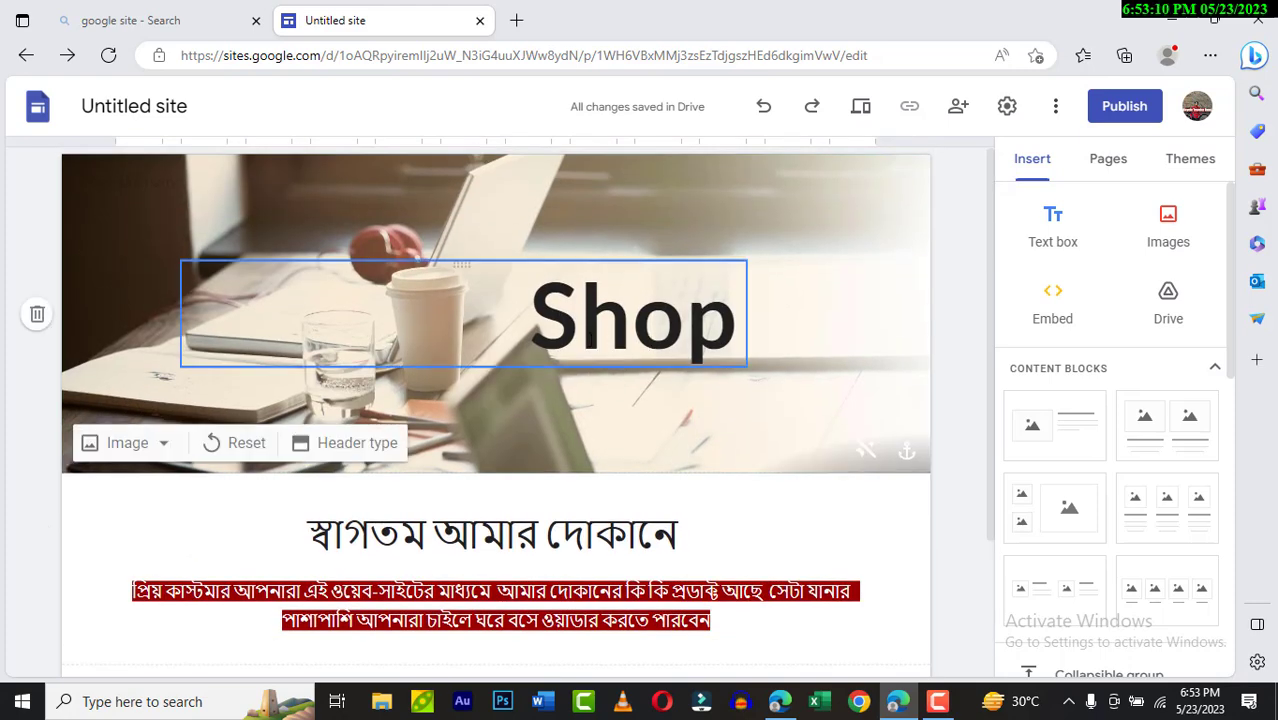
scroll(585, 340, "down", 1)
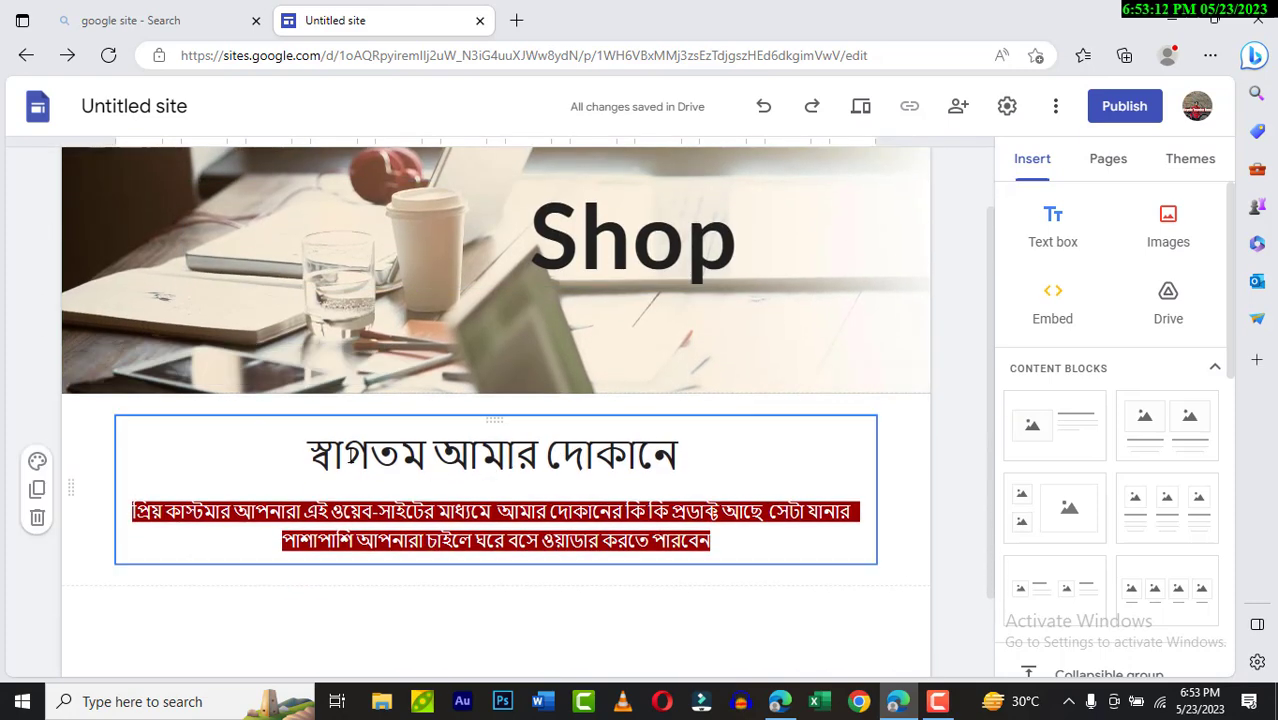
scroll(469, 462, "down", 1)
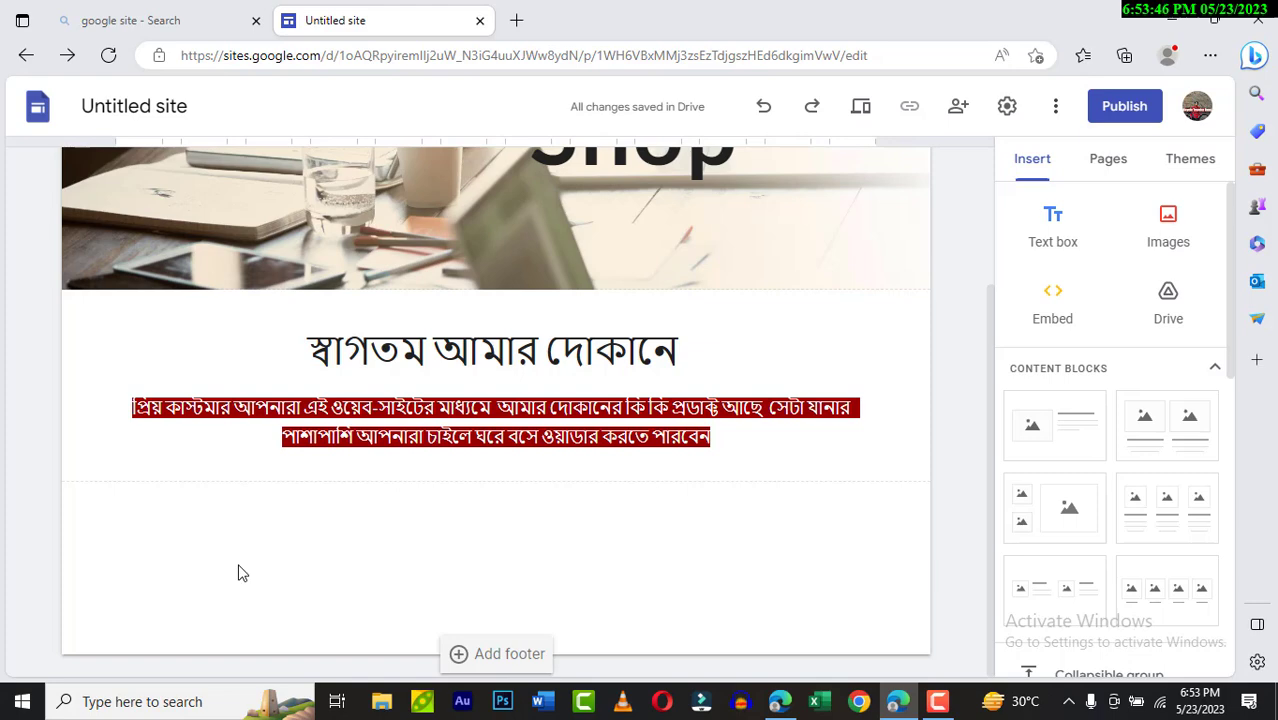
left_click(937, 701)
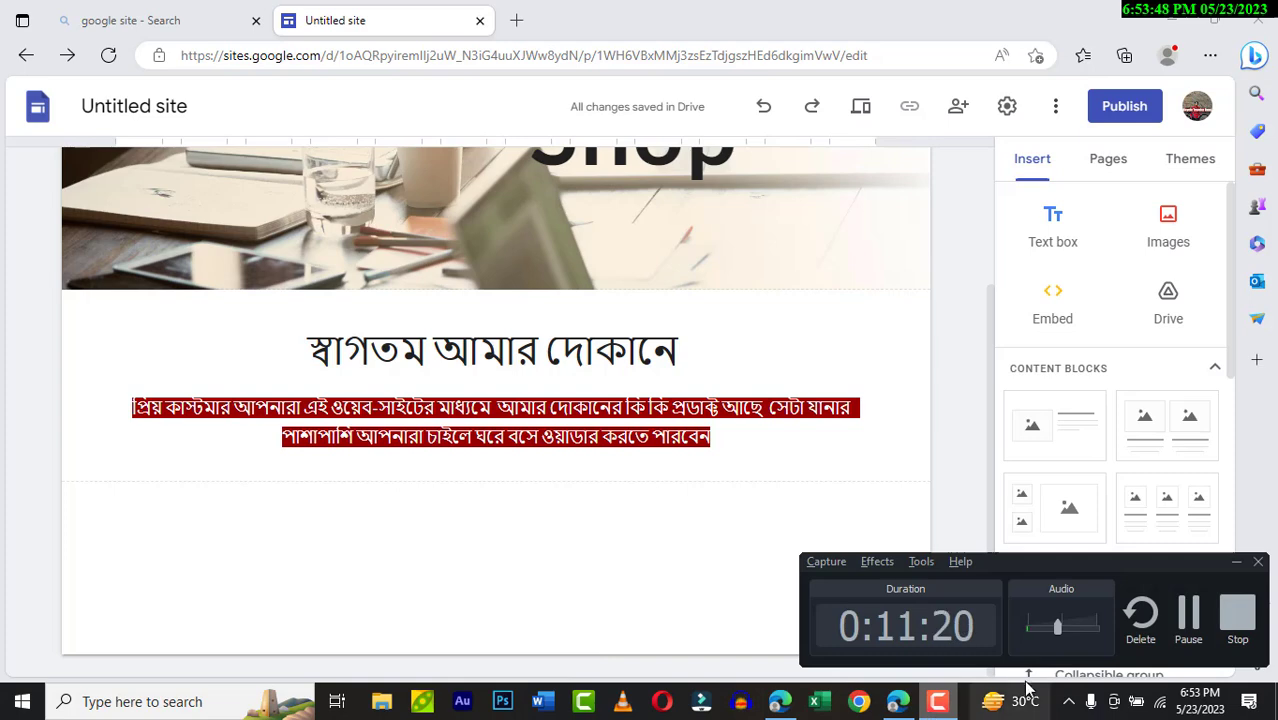
left_click(1187, 614)
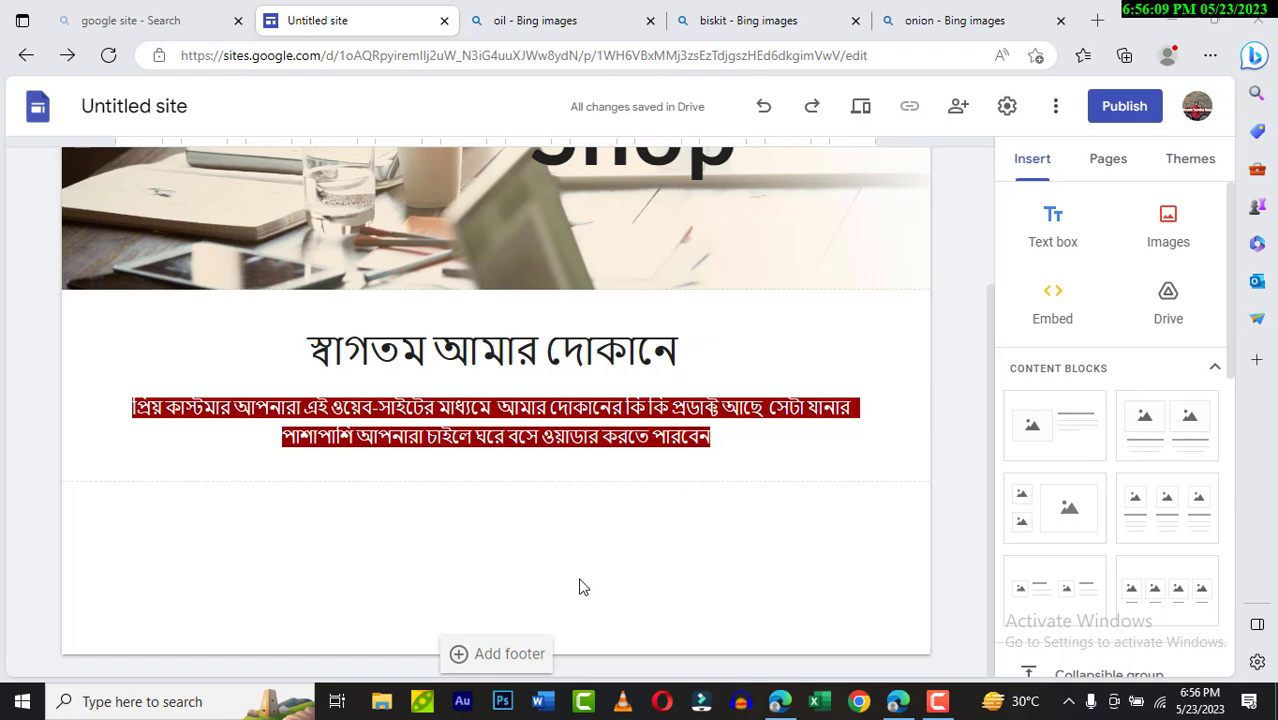
- Switch to the Bing results for the oil image and reload the page
left_click(580, 24)
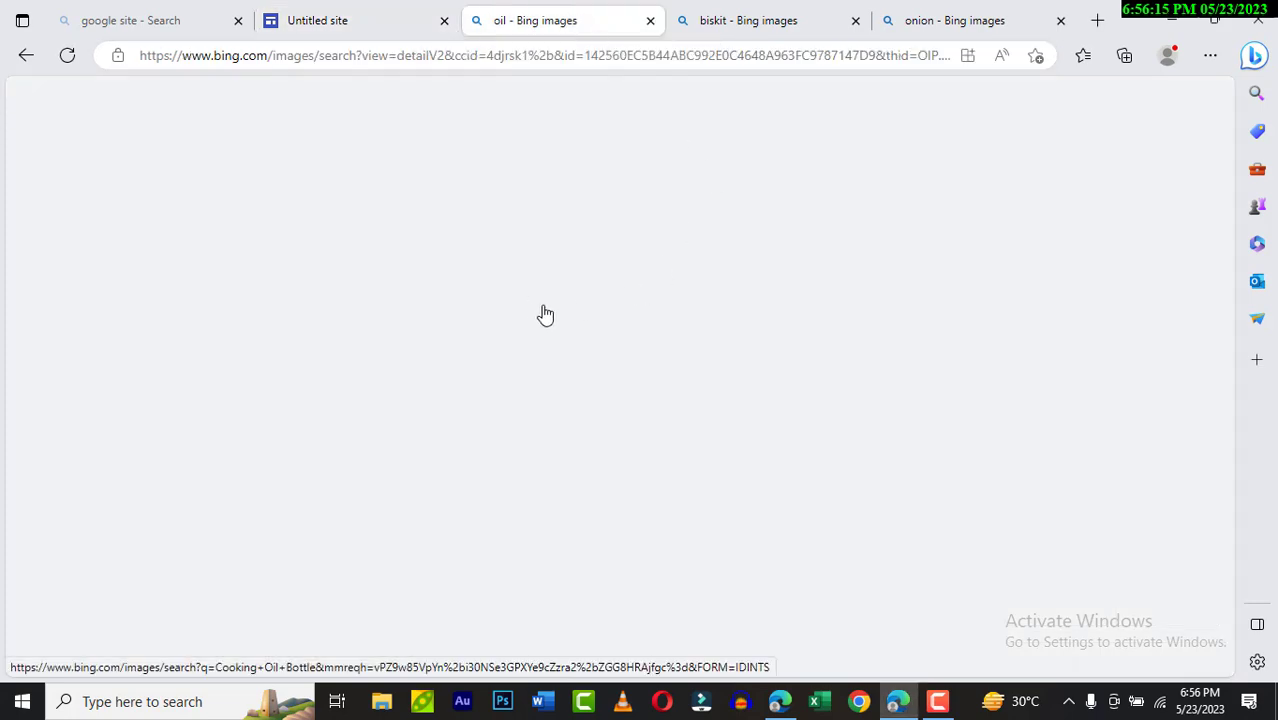
left_click(66, 56)
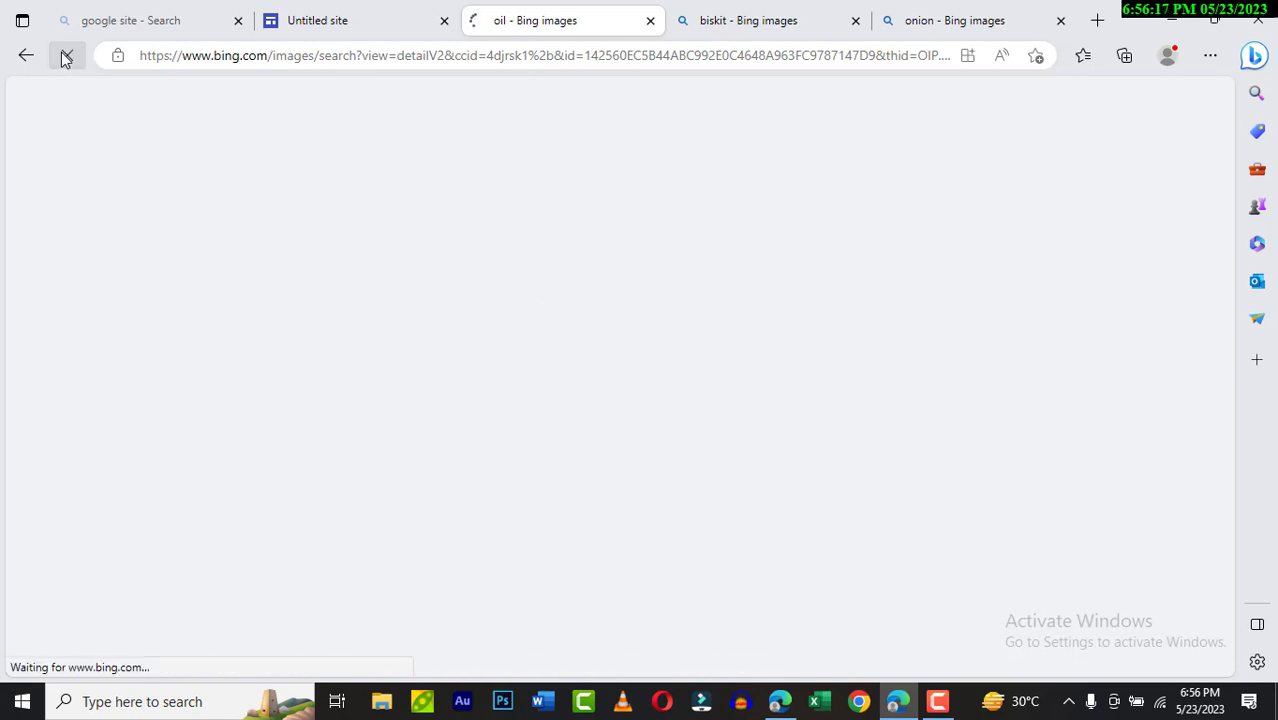
left_click(933, 16)
right_click(420, 270)
left_click(556, 22)
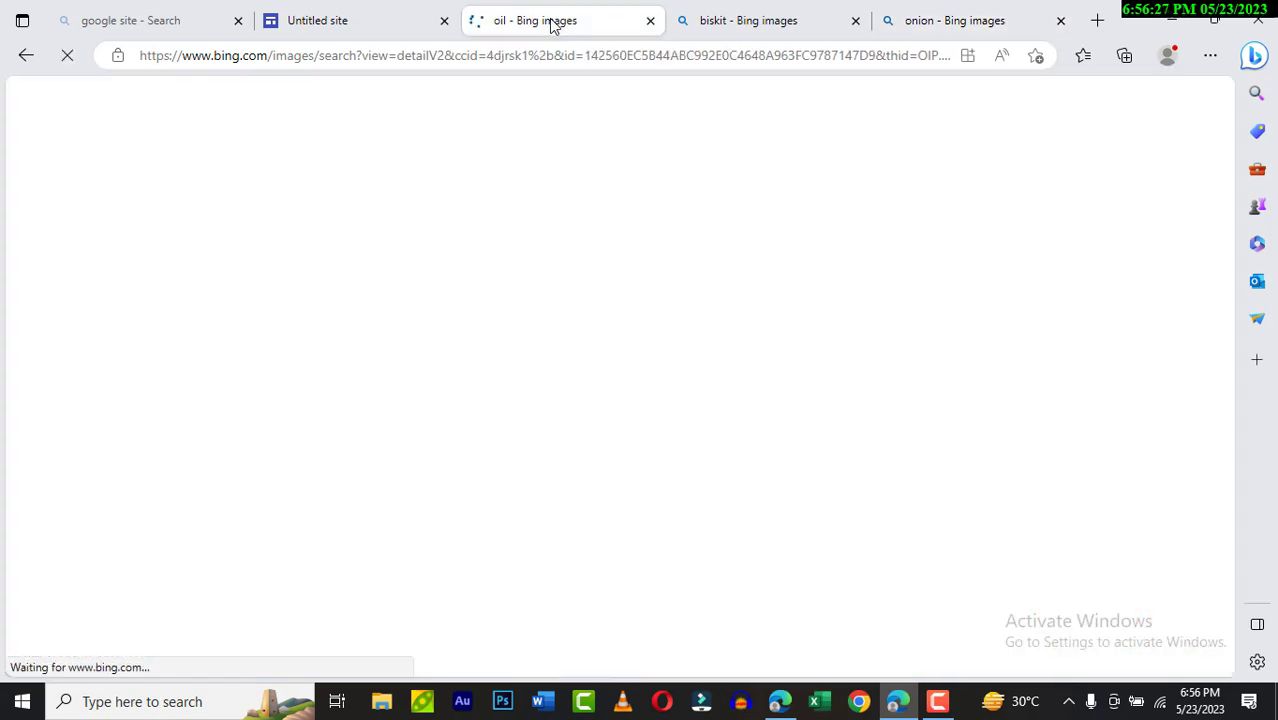
- Copy the image link of the large onion picture in the Bing image results
left_click(943, 20)
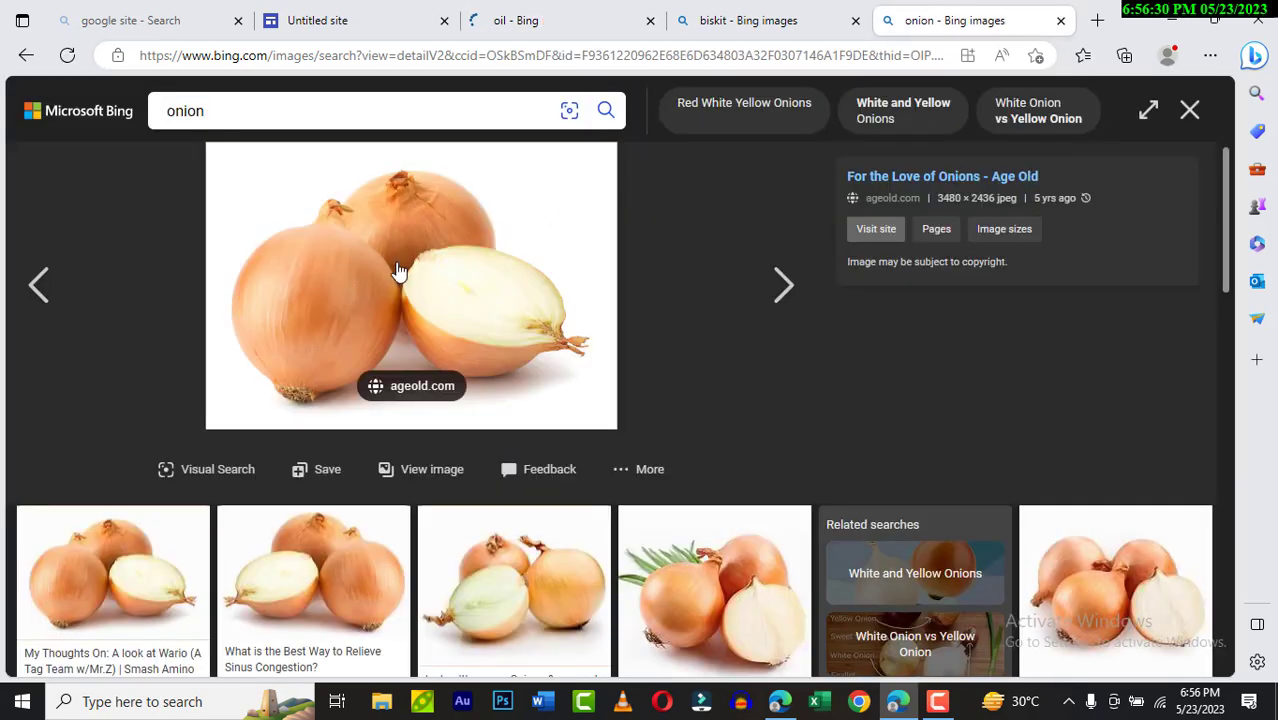
right_click(397, 268)
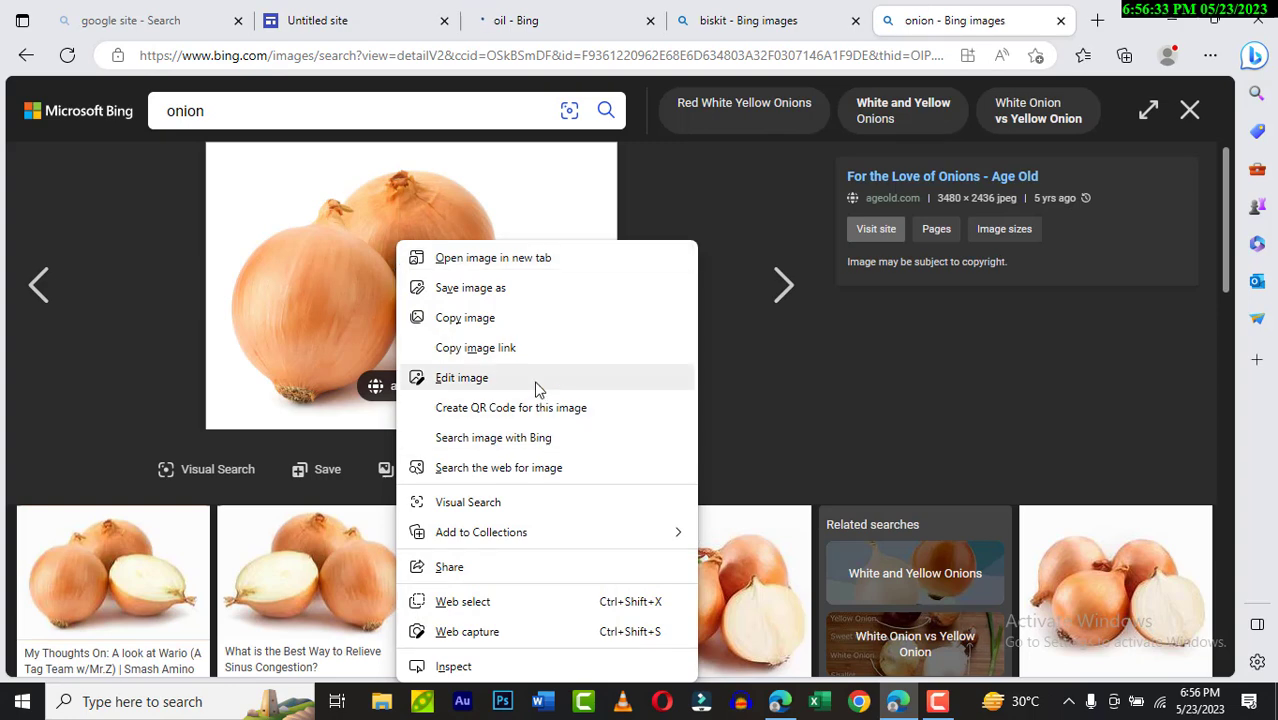
left_click(533, 350)
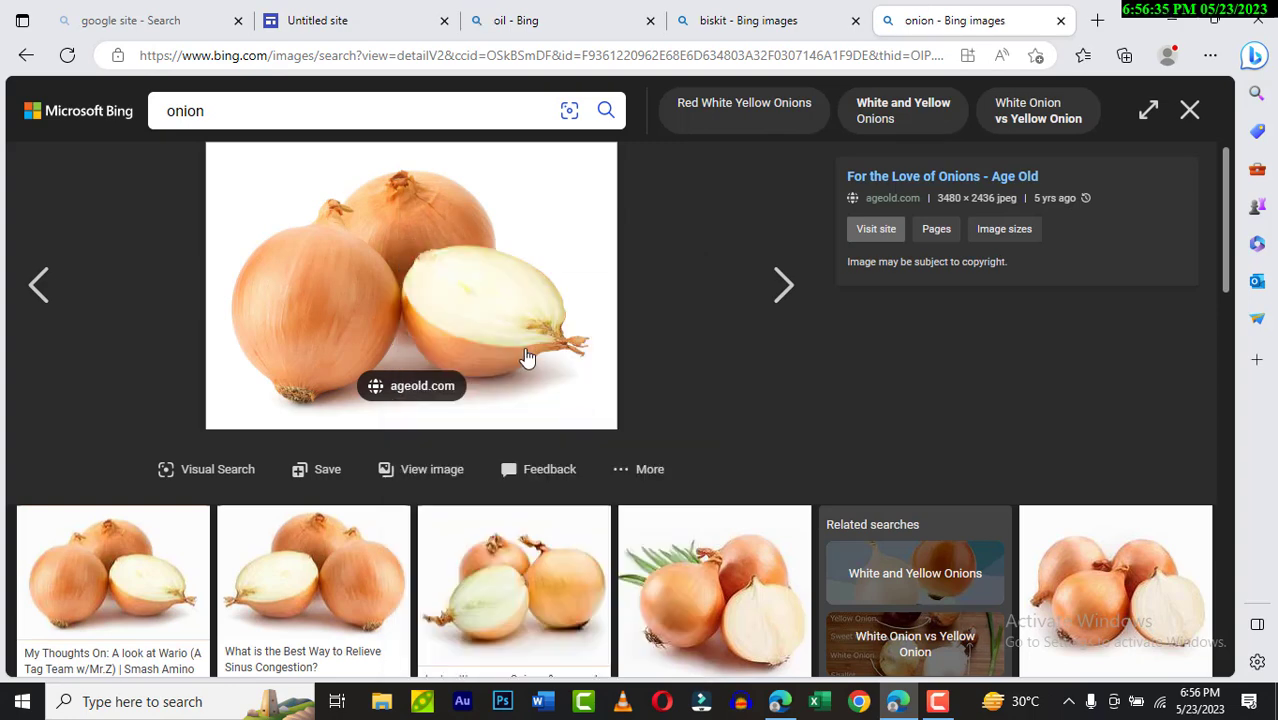
- Copy the image link of the large cooking oil bottles picture in the Bing image results
left_click(559, 34)
right_click(395, 272)
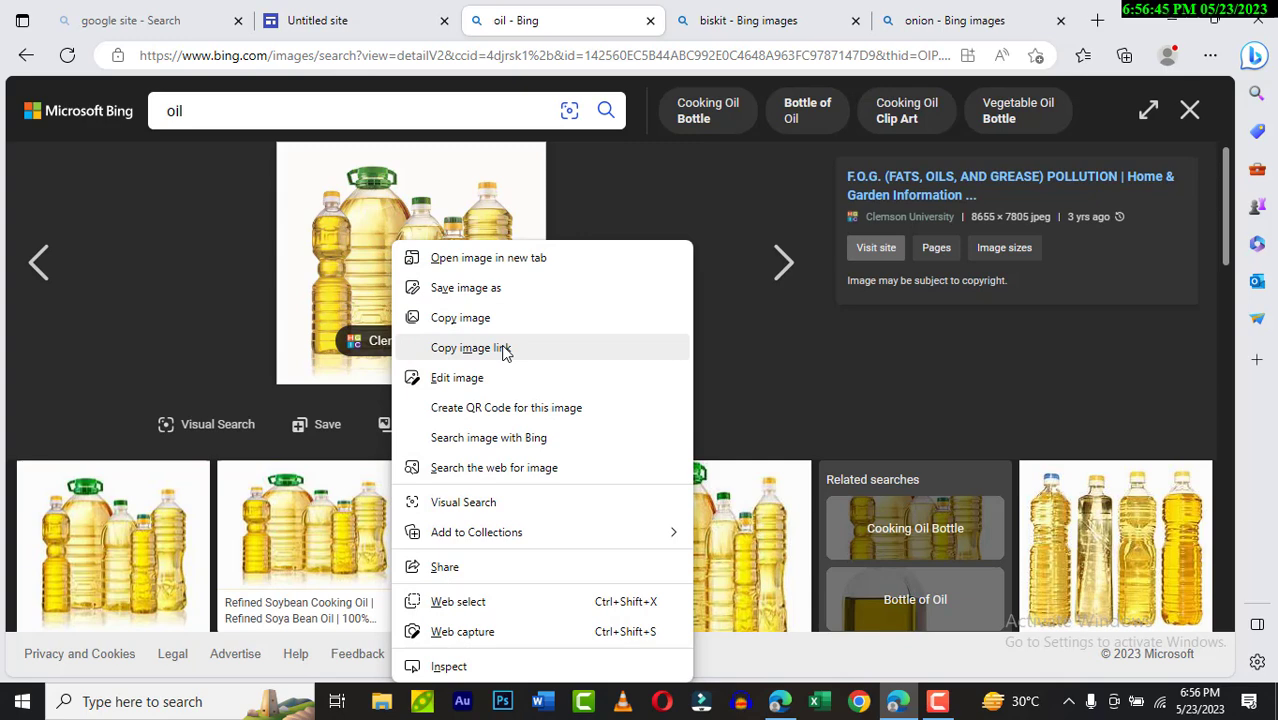
left_click(470, 348)
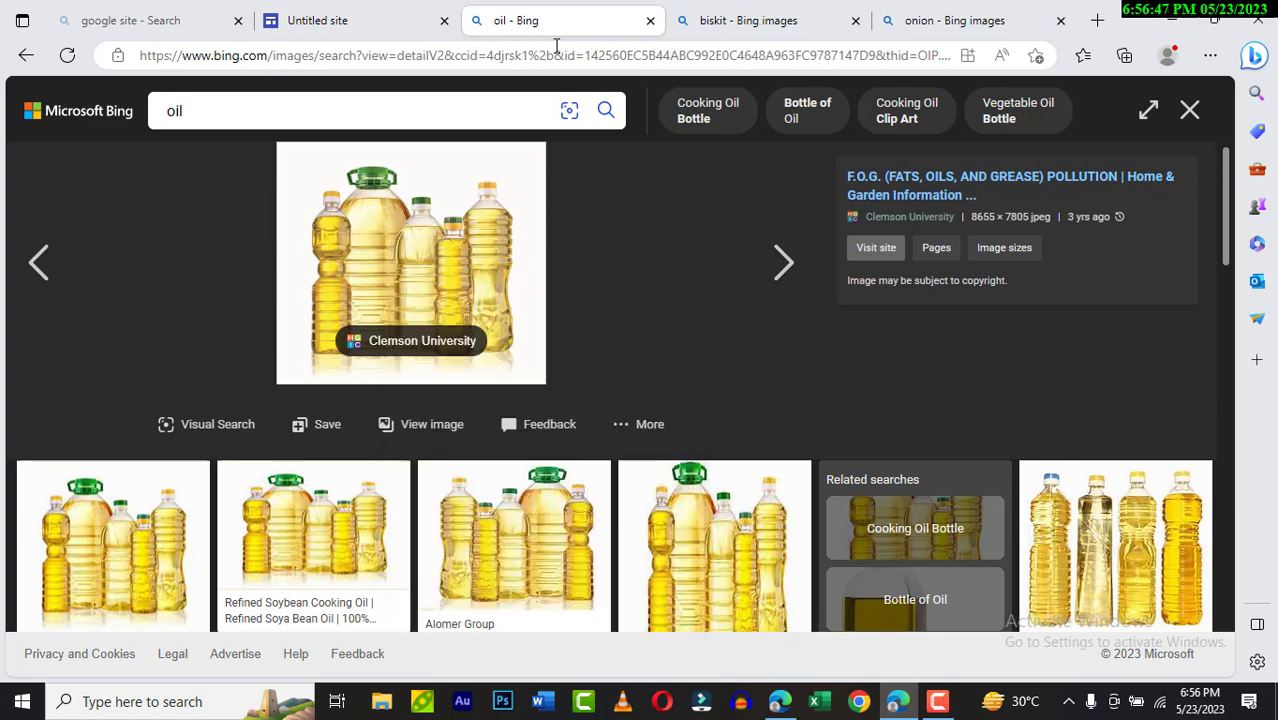
- Return to the Google Sites page and insert the content block with two images side by side and captions below the welcome text
left_click(343, 22)
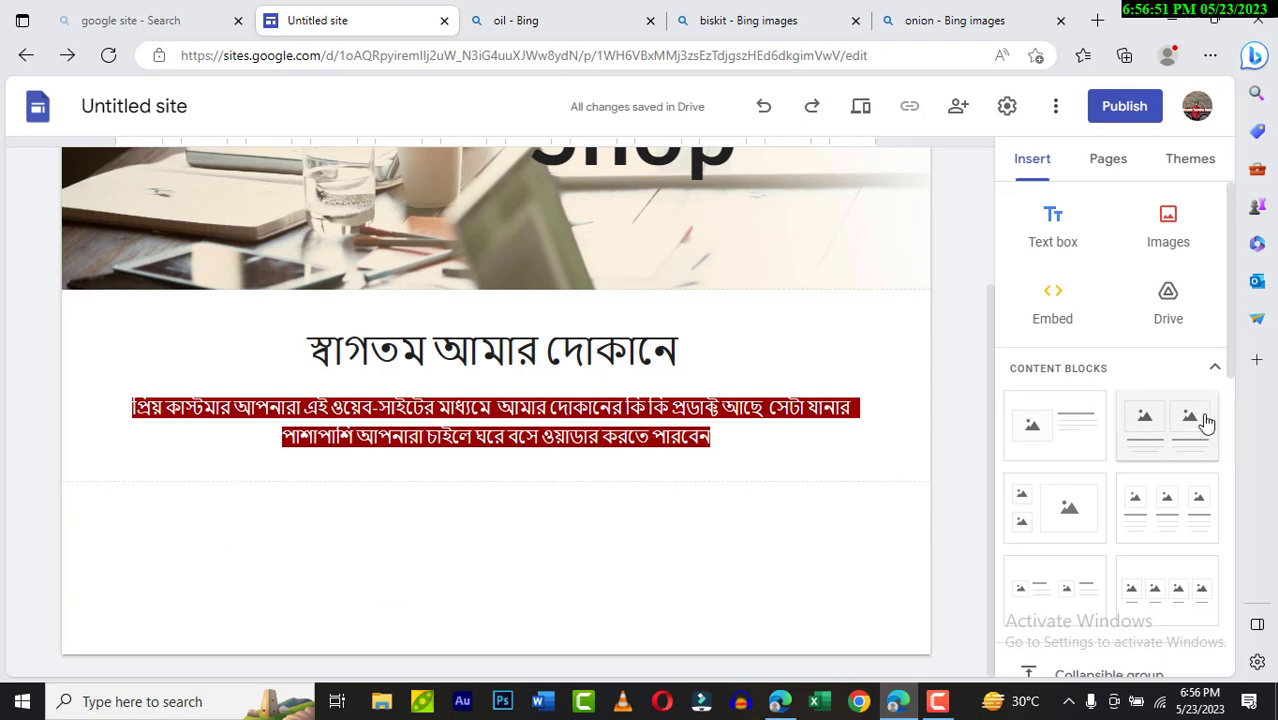
scroll(1094, 438, "down", 1)
scroll(1094, 438, "down", 1)
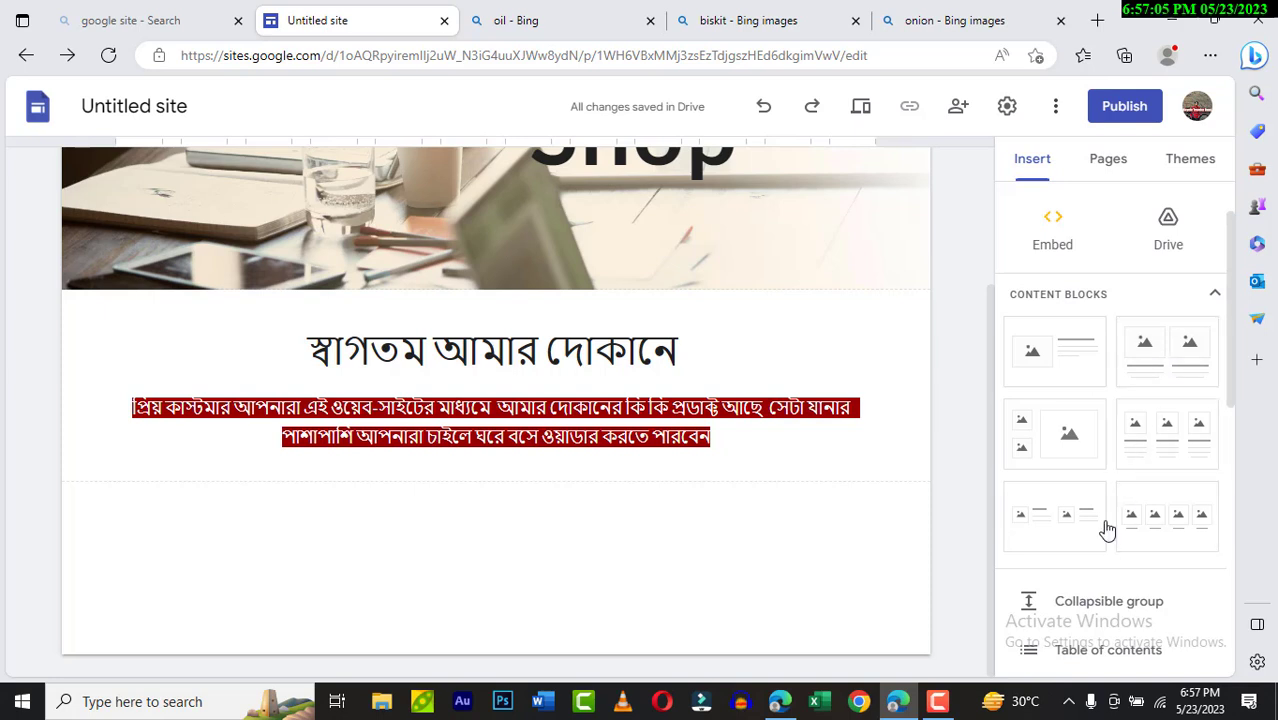
left_click(1183, 350)
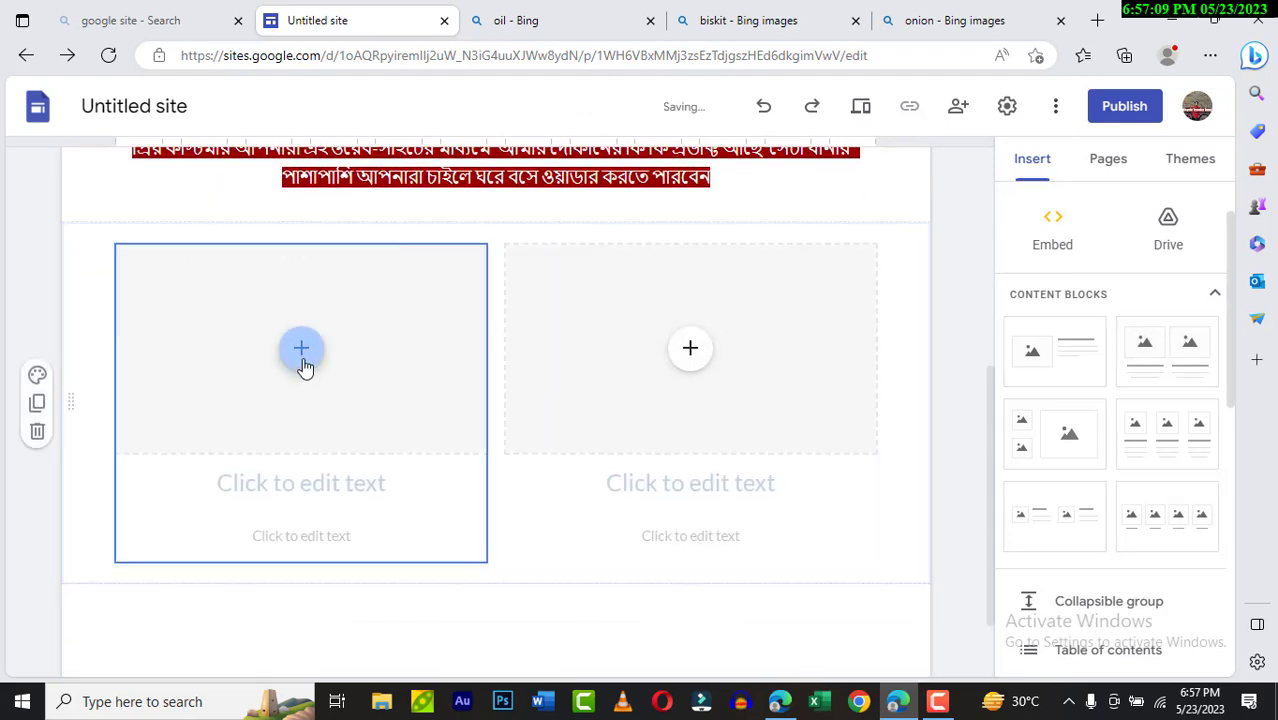
left_click(302, 352)
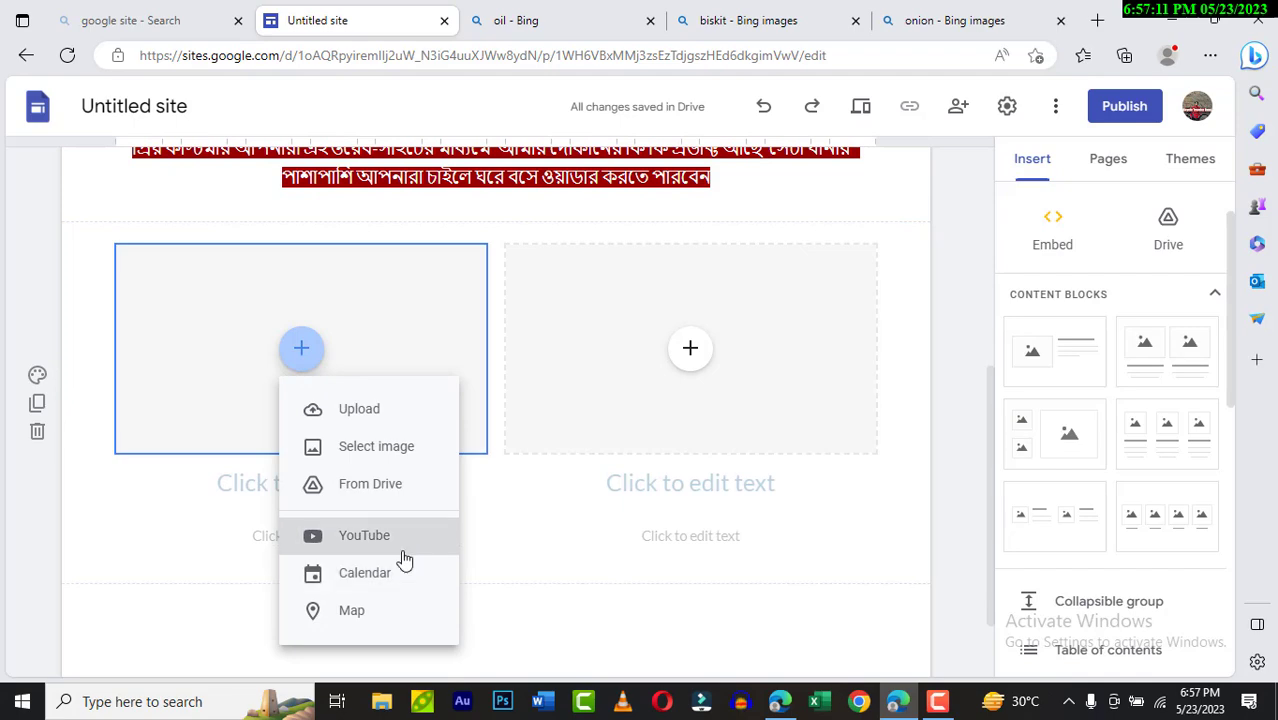
left_click(373, 420)
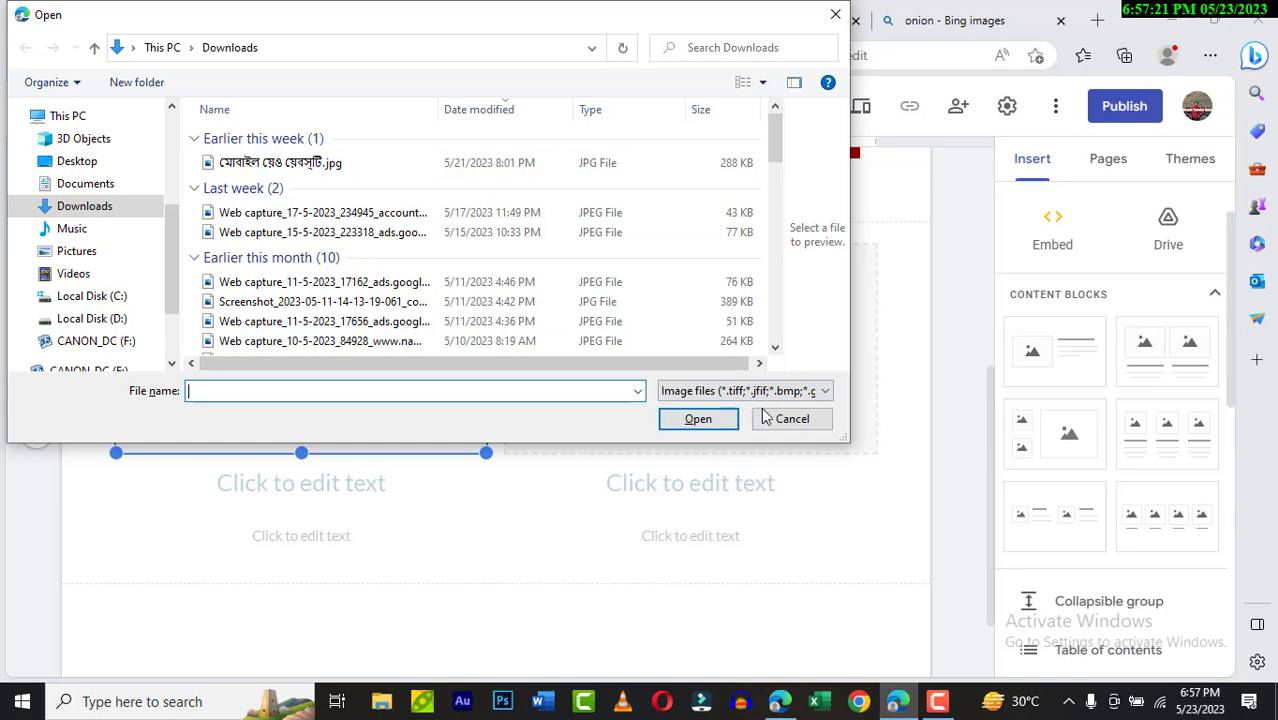
left_click(792, 419)
right_click(301, 366)
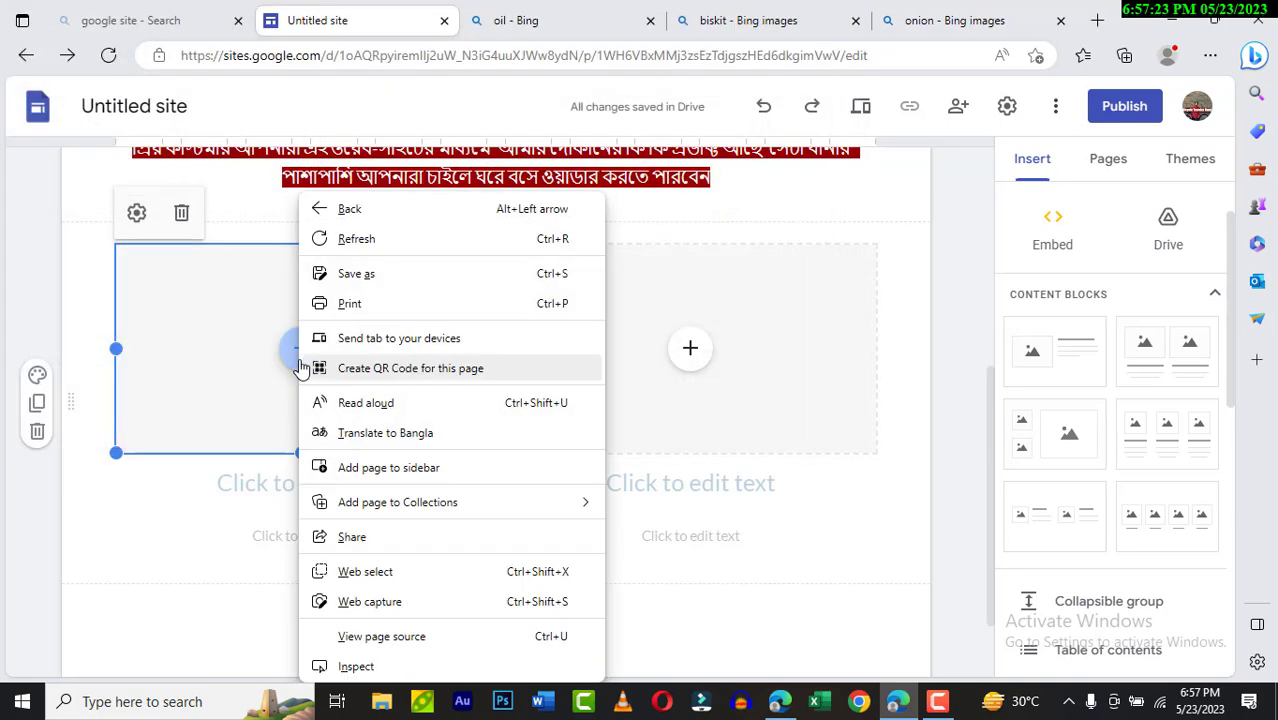
- Insert the oil bottles image into the new block's first image placeholder using the copied image link
left_click(301, 352)
left_click(376, 450)
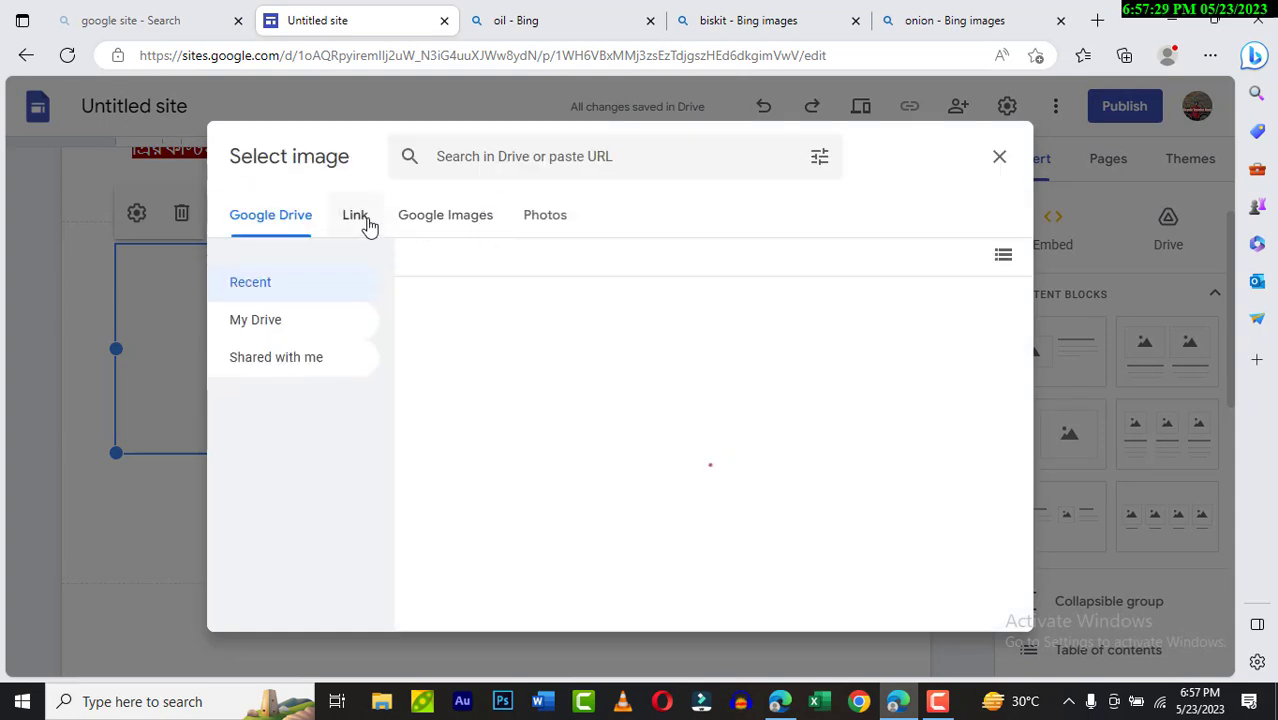
left_click(358, 218)
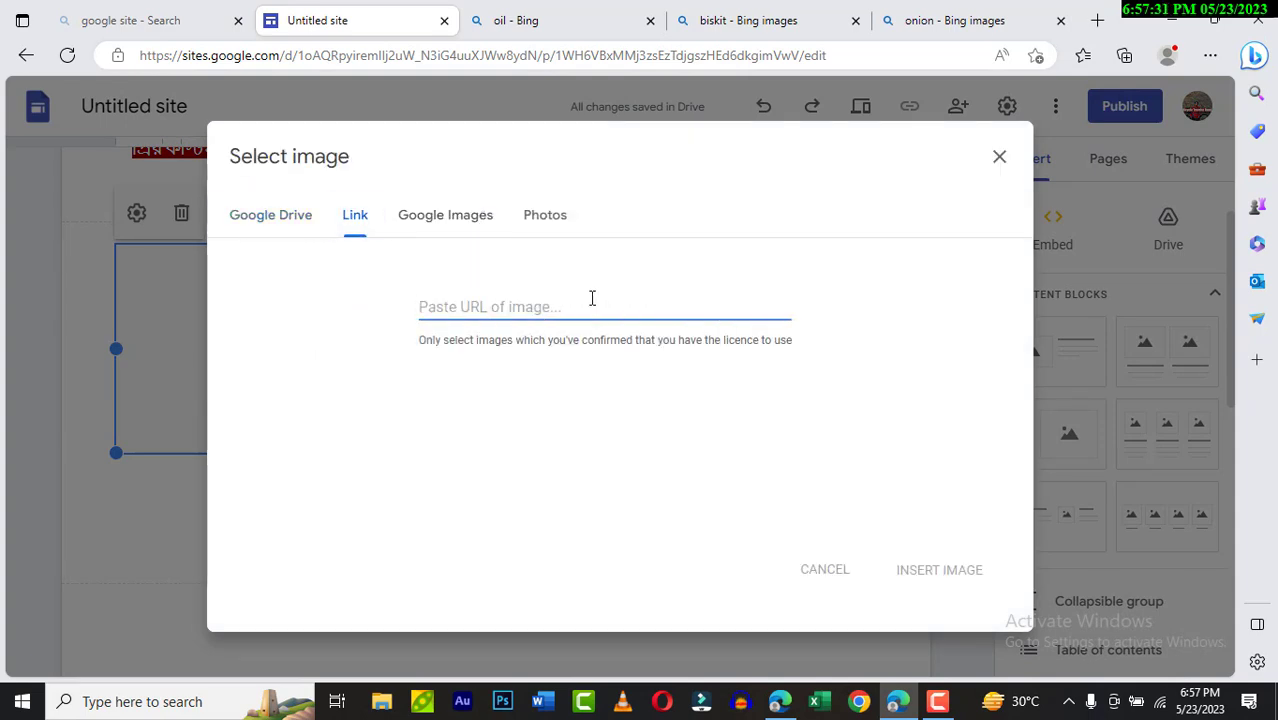
key("ctrl+v")
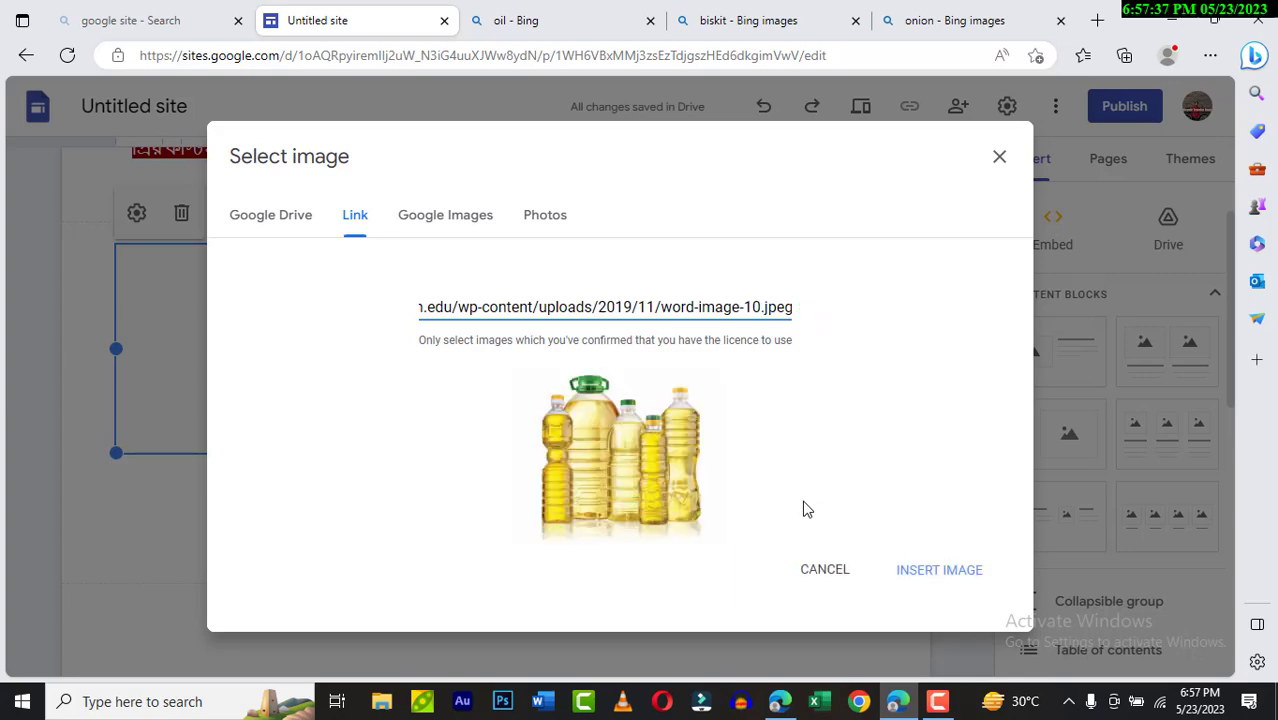
left_click(913, 570)
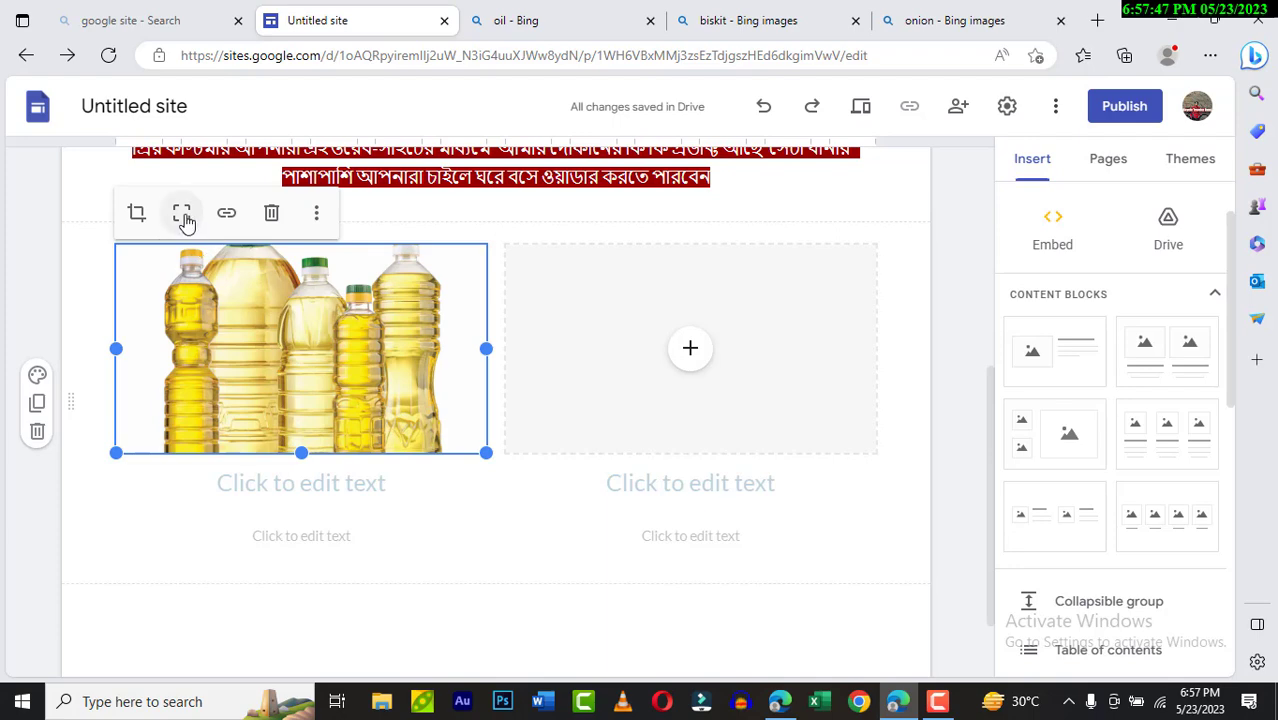
- Uncrop the oil bottles image so that the whole picture is displayed
left_click(137, 213)
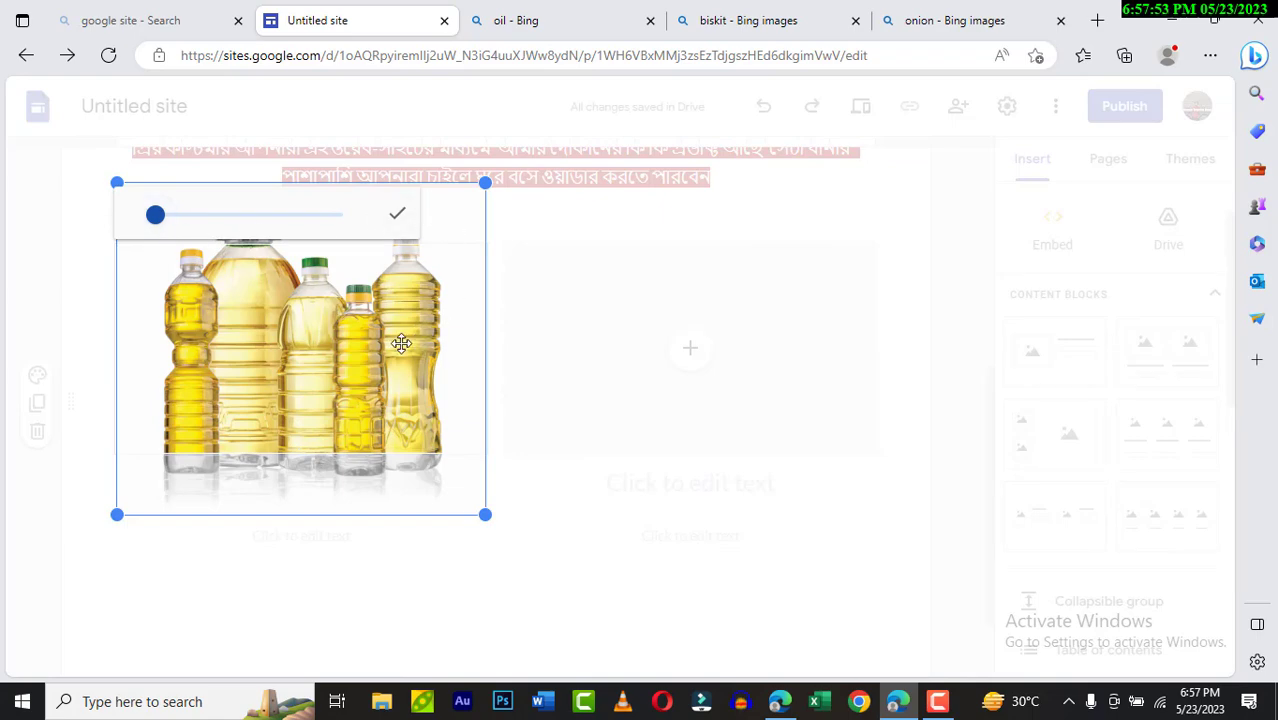
left_click(398, 215)
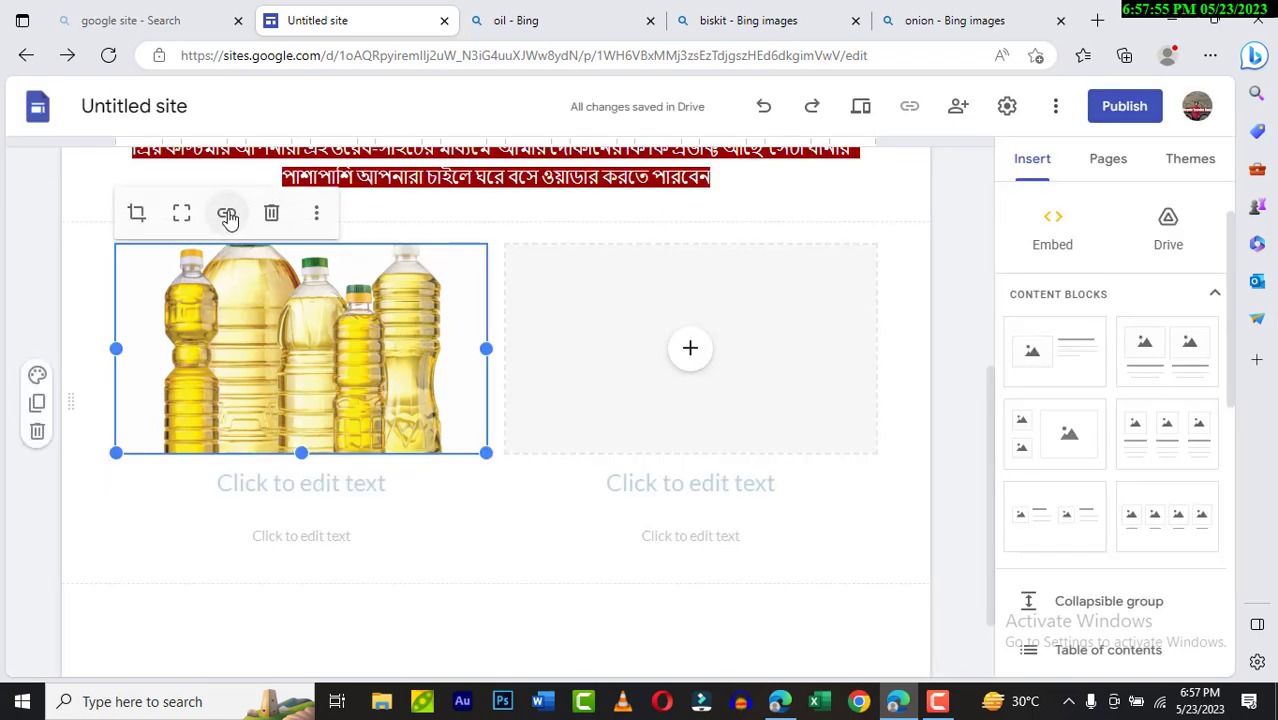
left_click(186, 215)
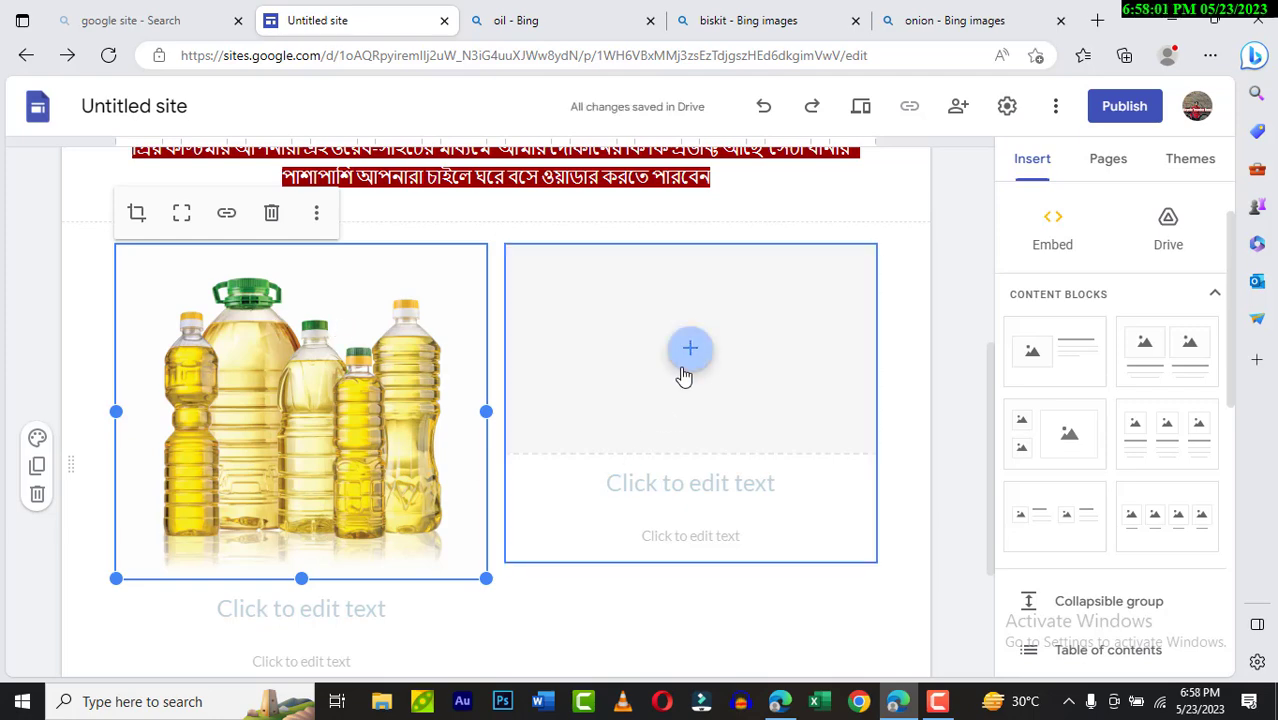
- Enter "Oil" as the heading below the oil bottles image
scroll(254, 431, "down", 2)
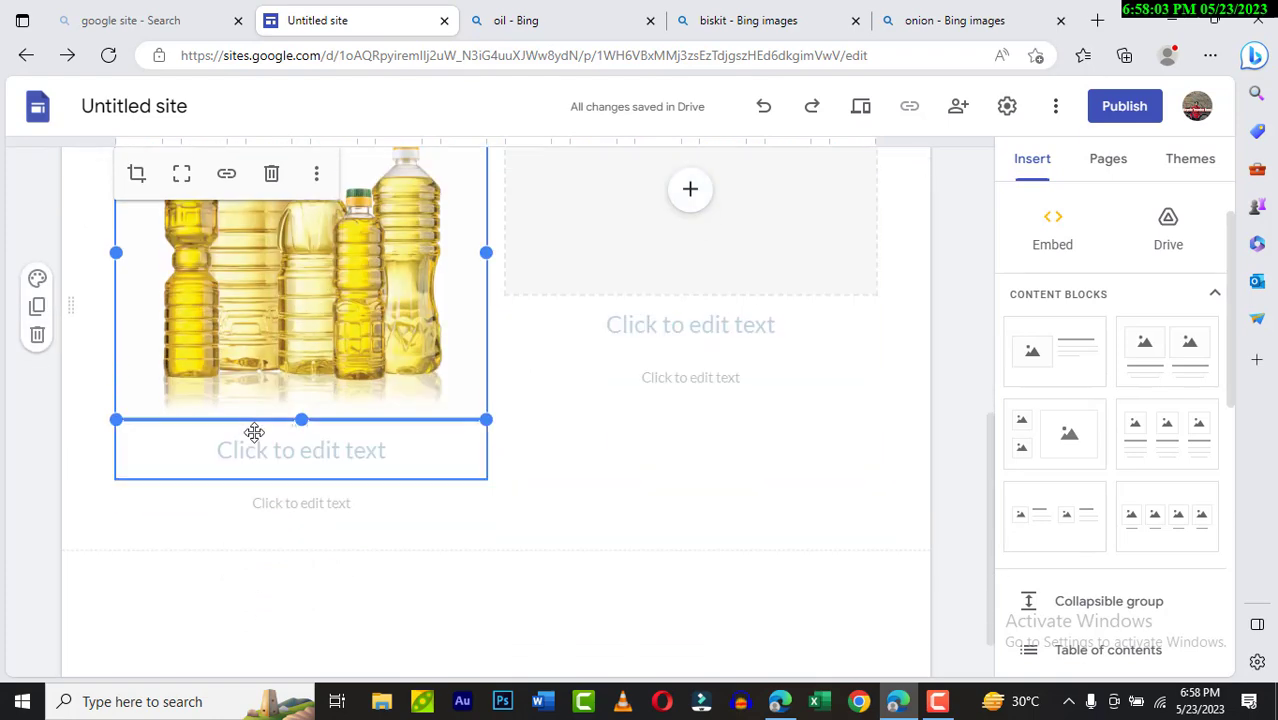
left_click(262, 449)
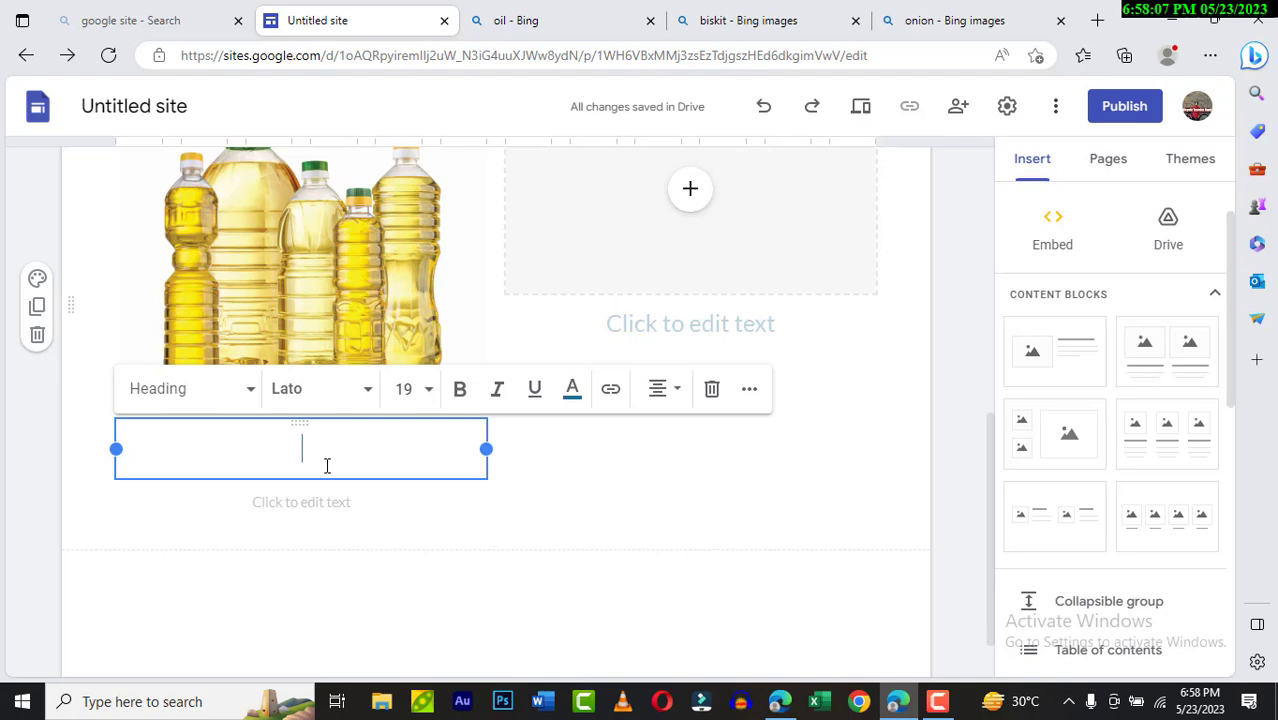
type("Oil")
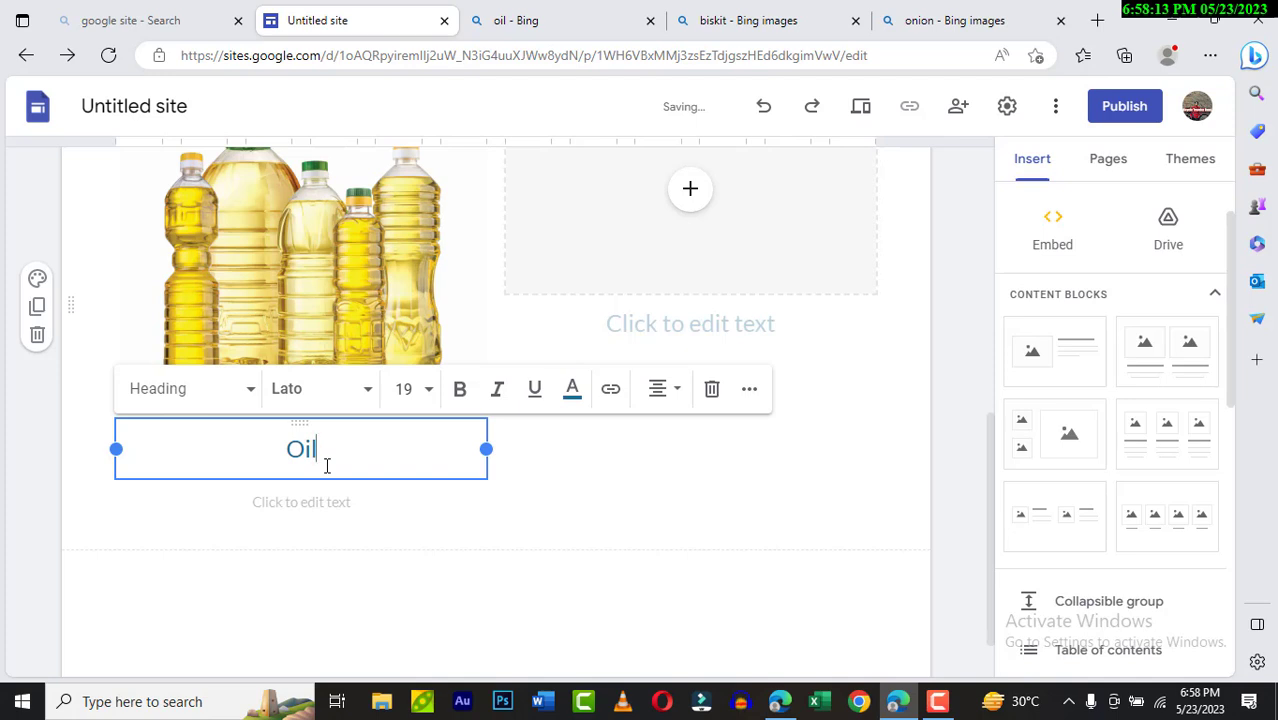
- Replace the heading below the oil bottles image with the Bengali product name "সয়াবিন তৈল"
key("BackSpace")
key("BackSpace")
key("BackSpace")
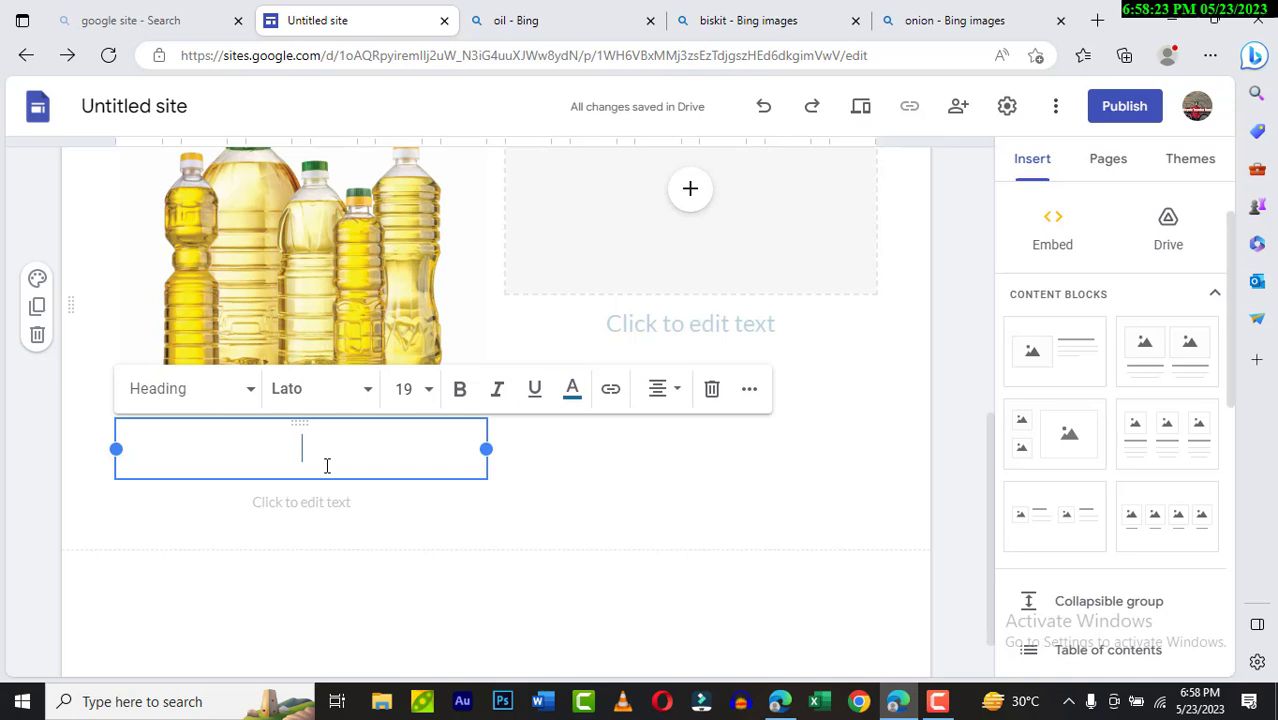
type("স")
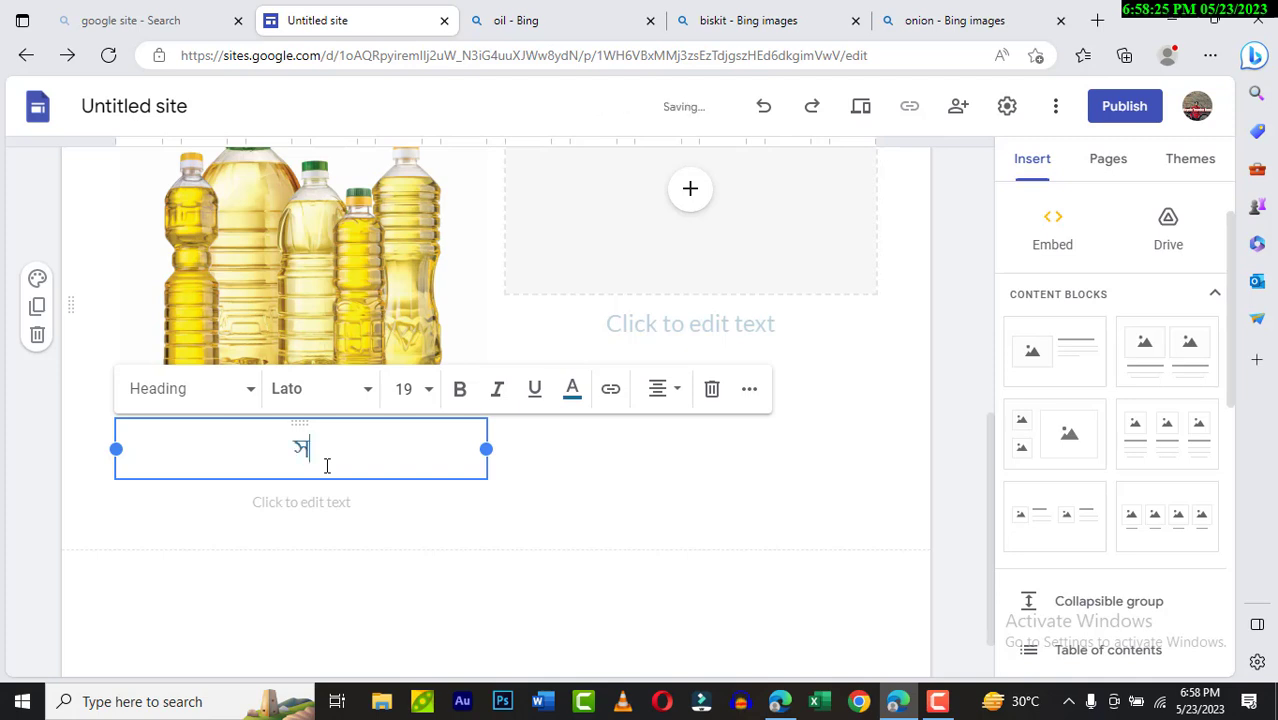
type("য়াবি")
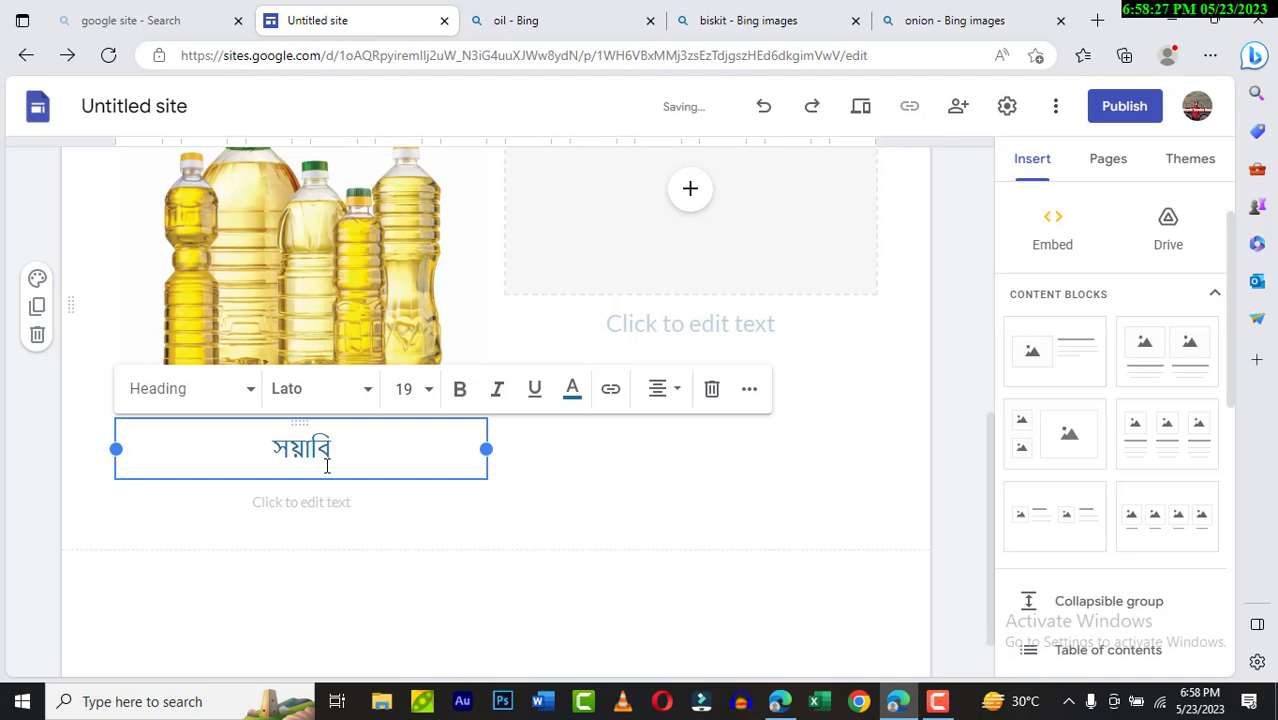
type("ন")
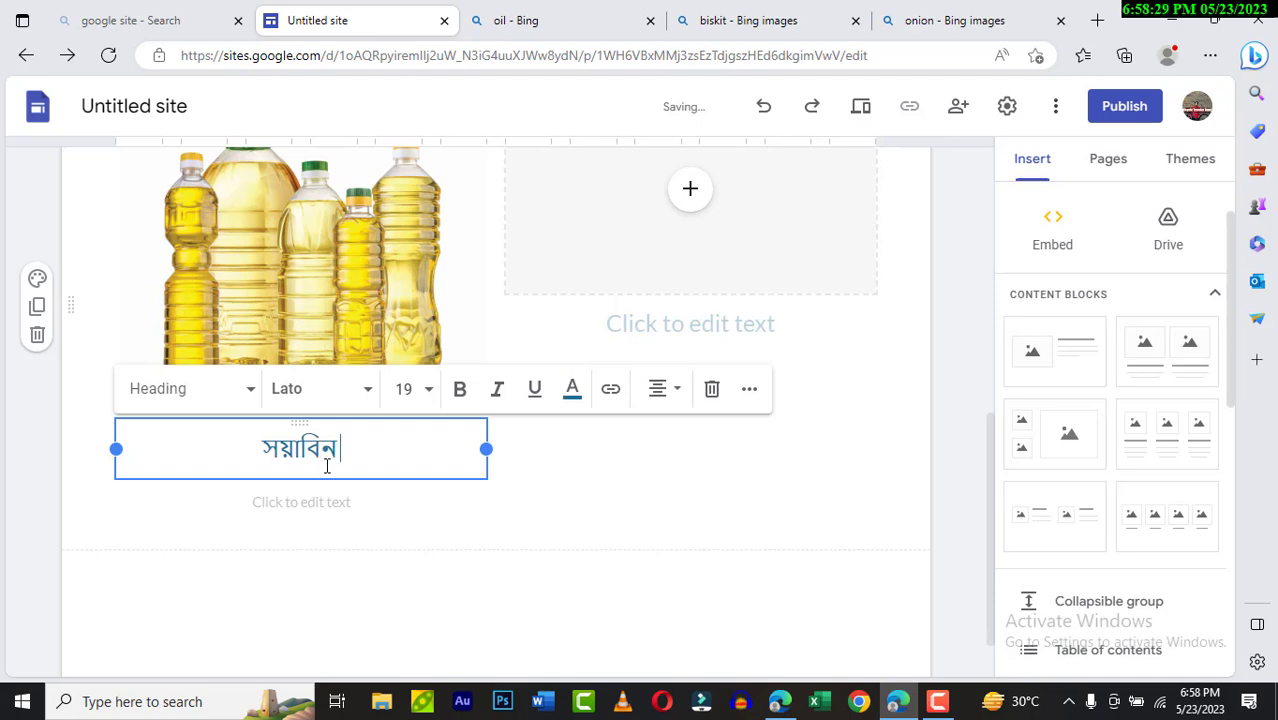
type(" তৈ")
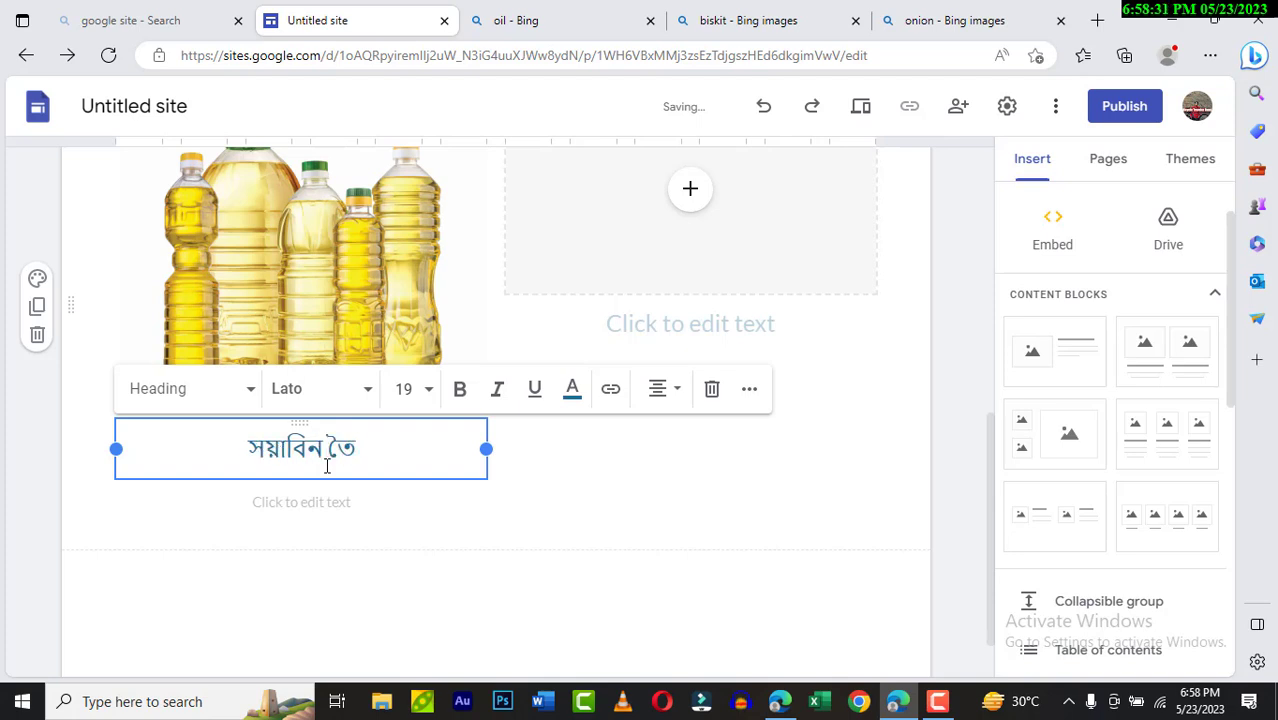
type("ল")
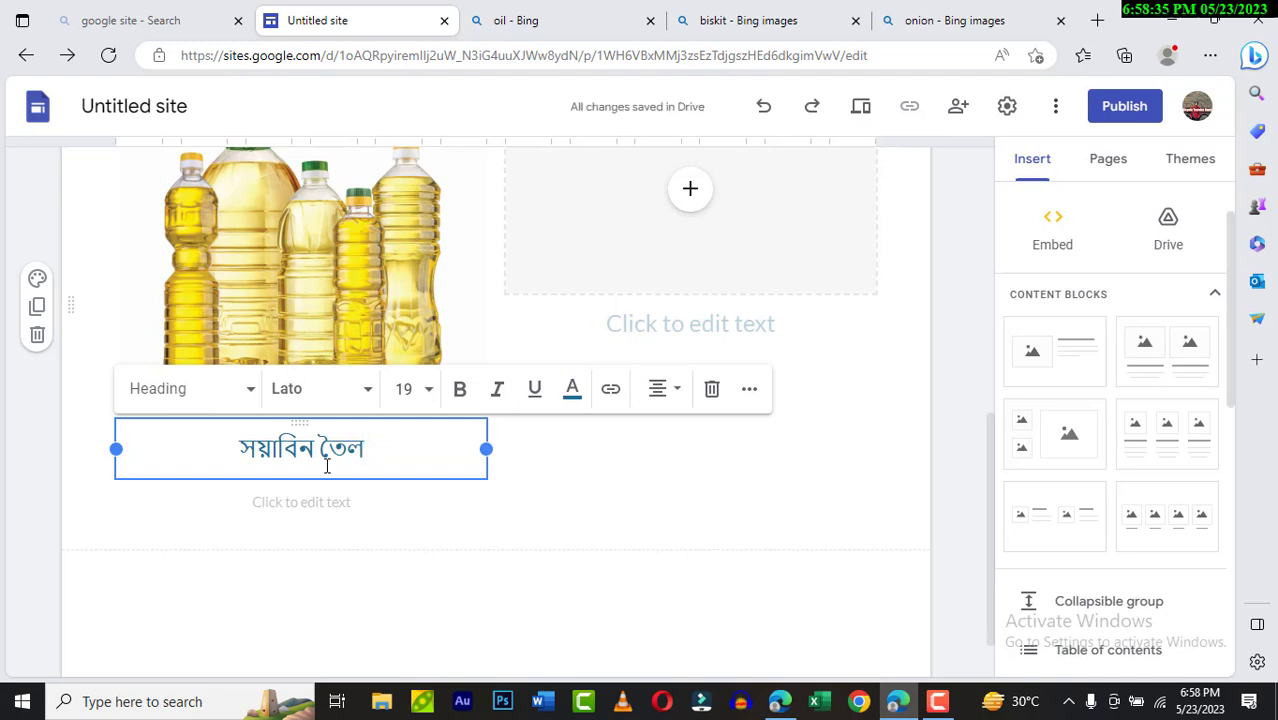
- Enter the price line "দাম:১৮০ টাকা" in the small text field below the soybean oil heading
left_click(305, 511)
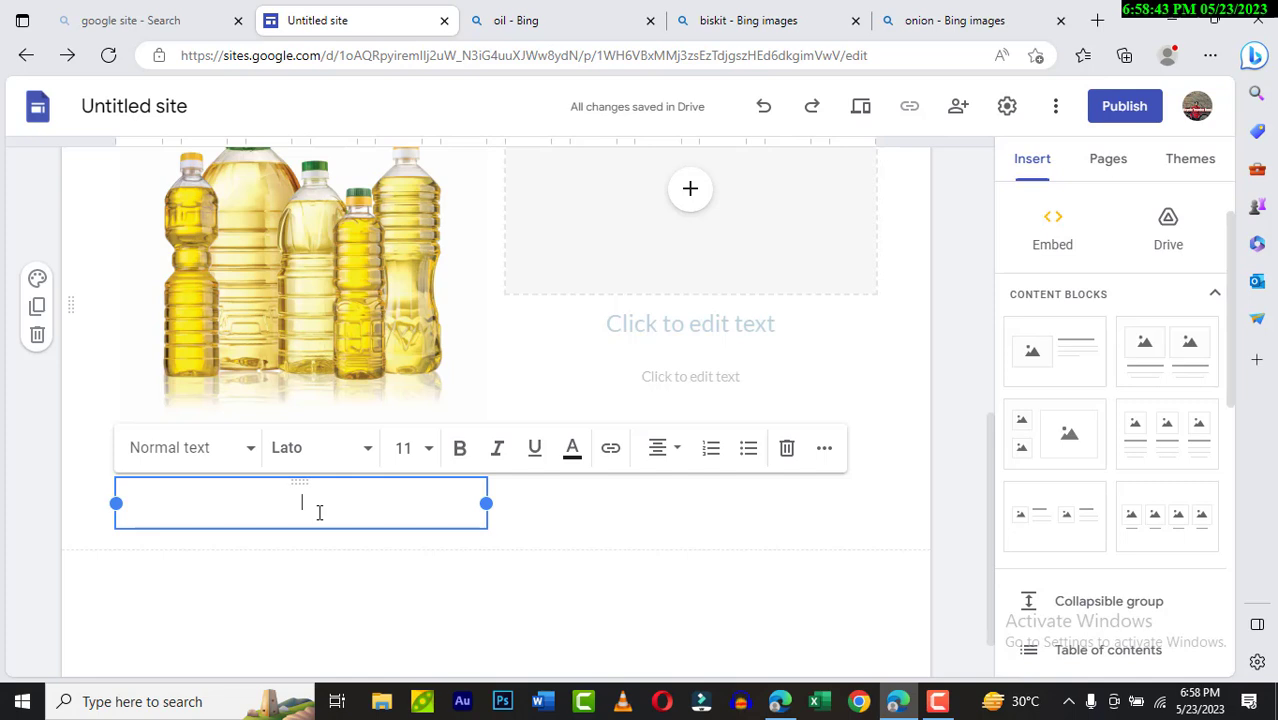
type("দাম")
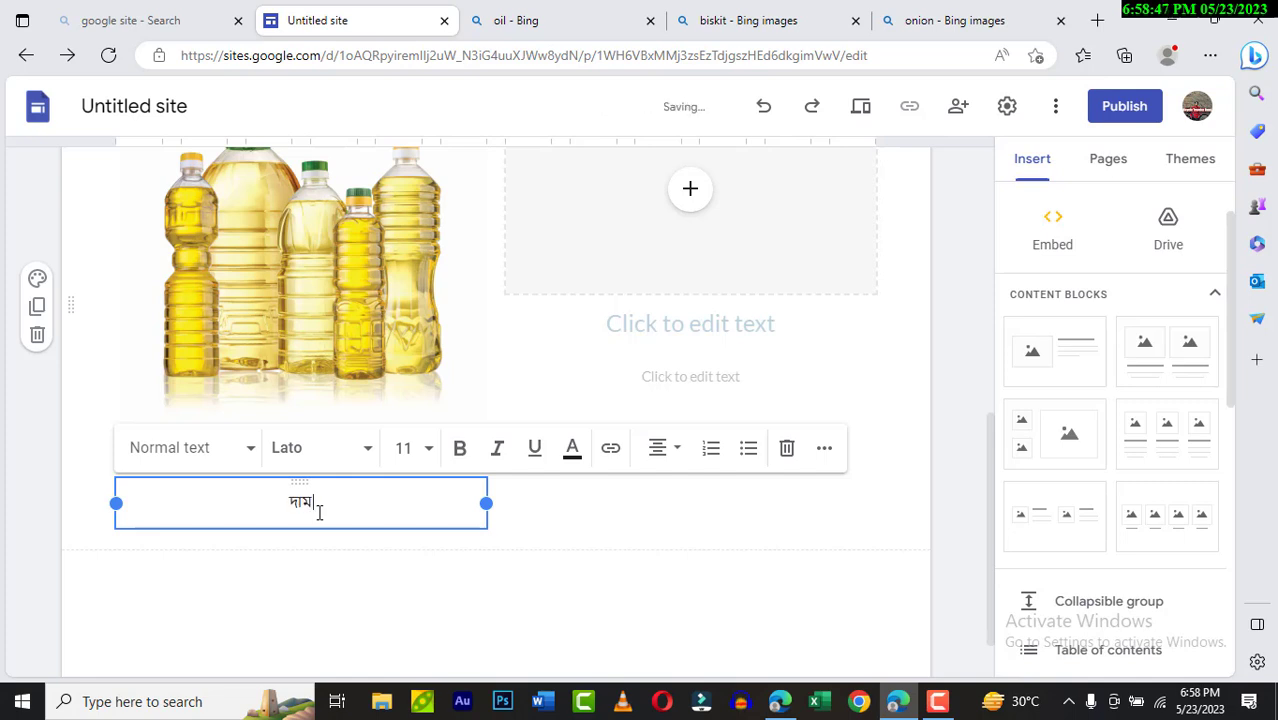
type(": ১৮০")
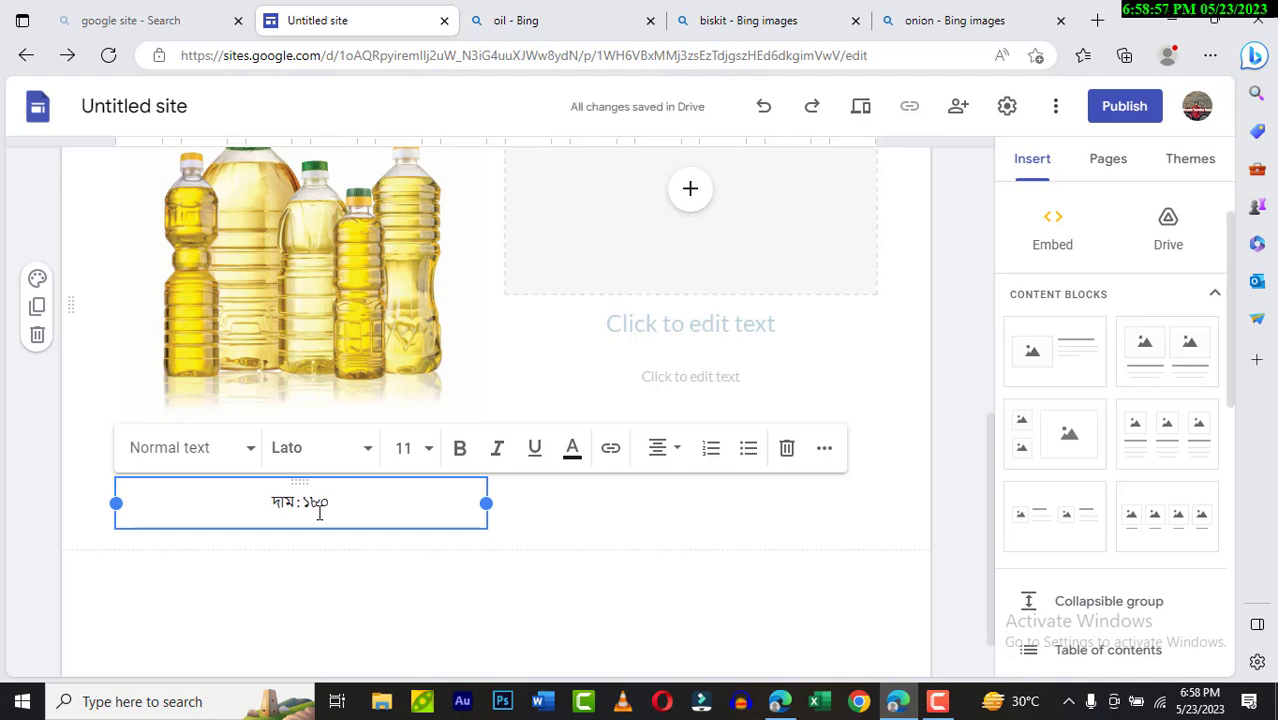
type("া")
key("BackSpace")
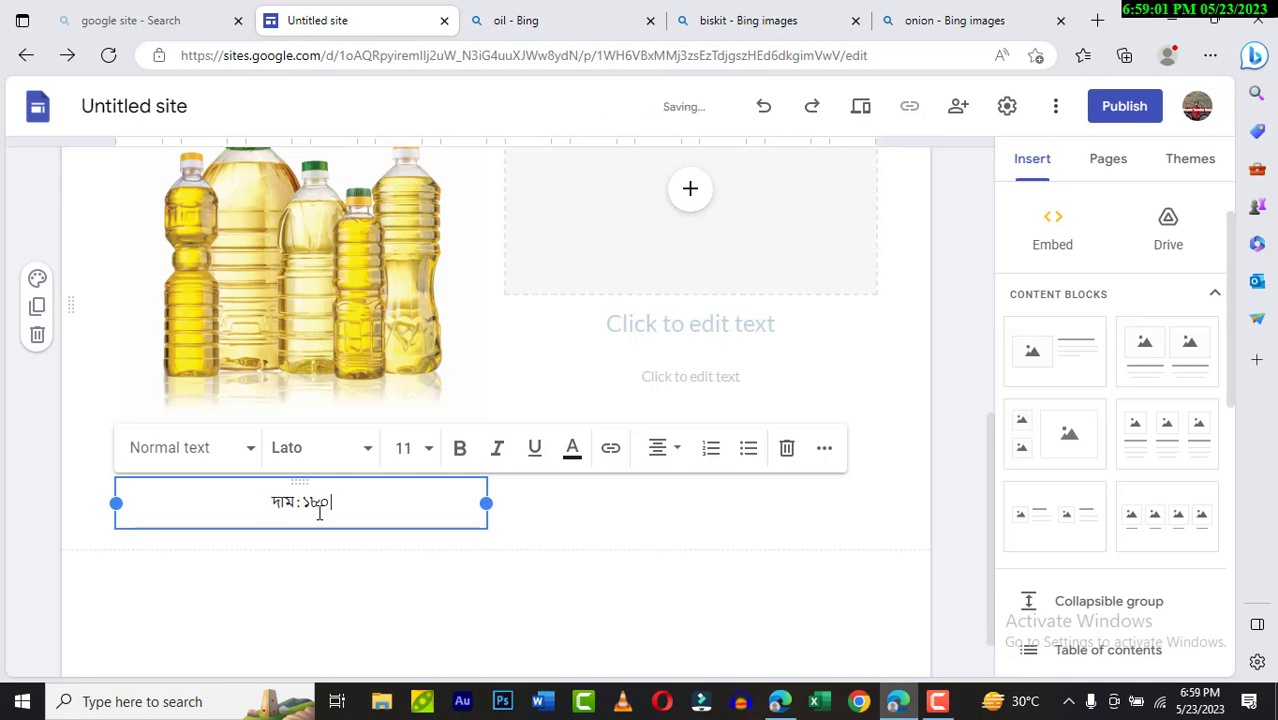
type("টাকা")
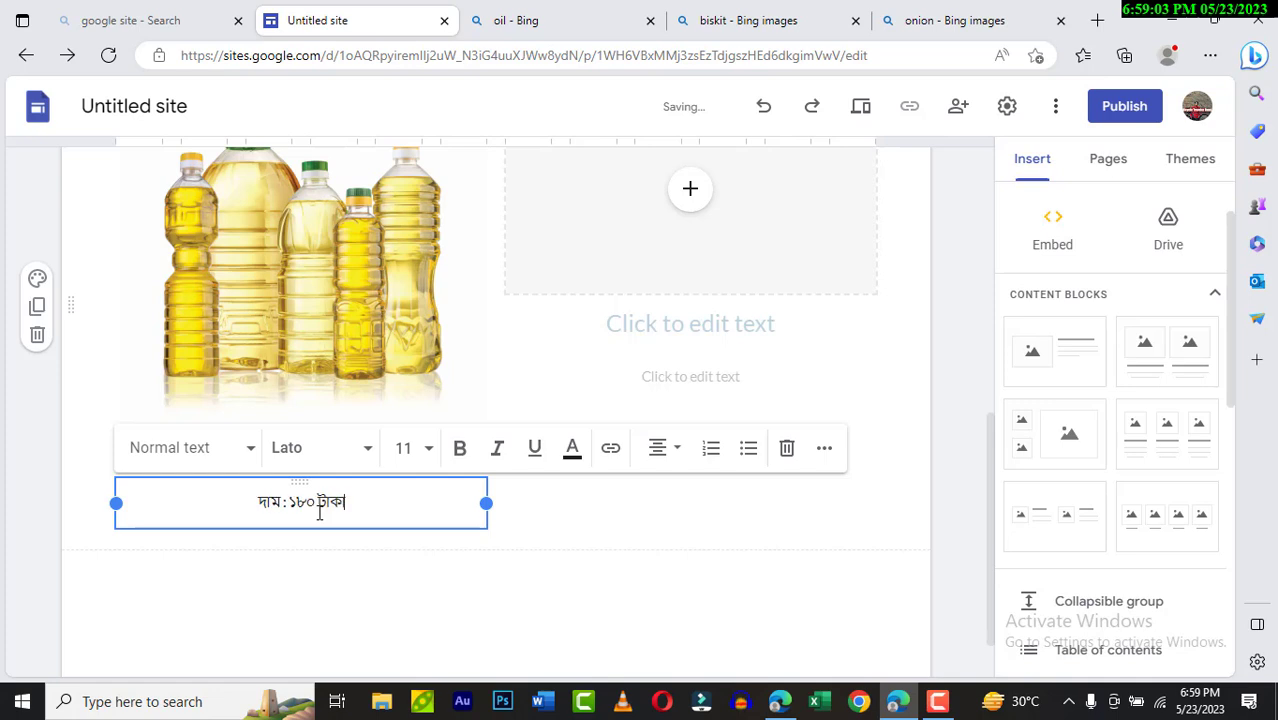
- Append the unit "কেজি" to the end of the soybean oil price line
type(" কে")
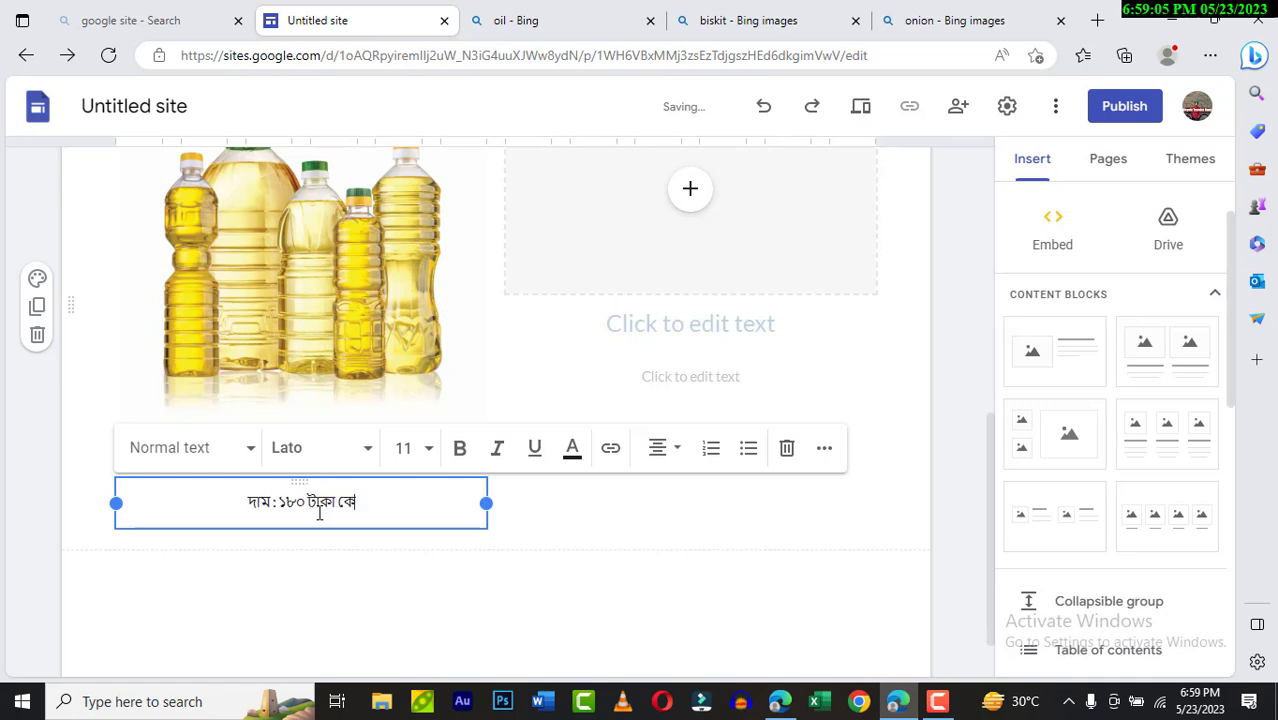
type("জি")
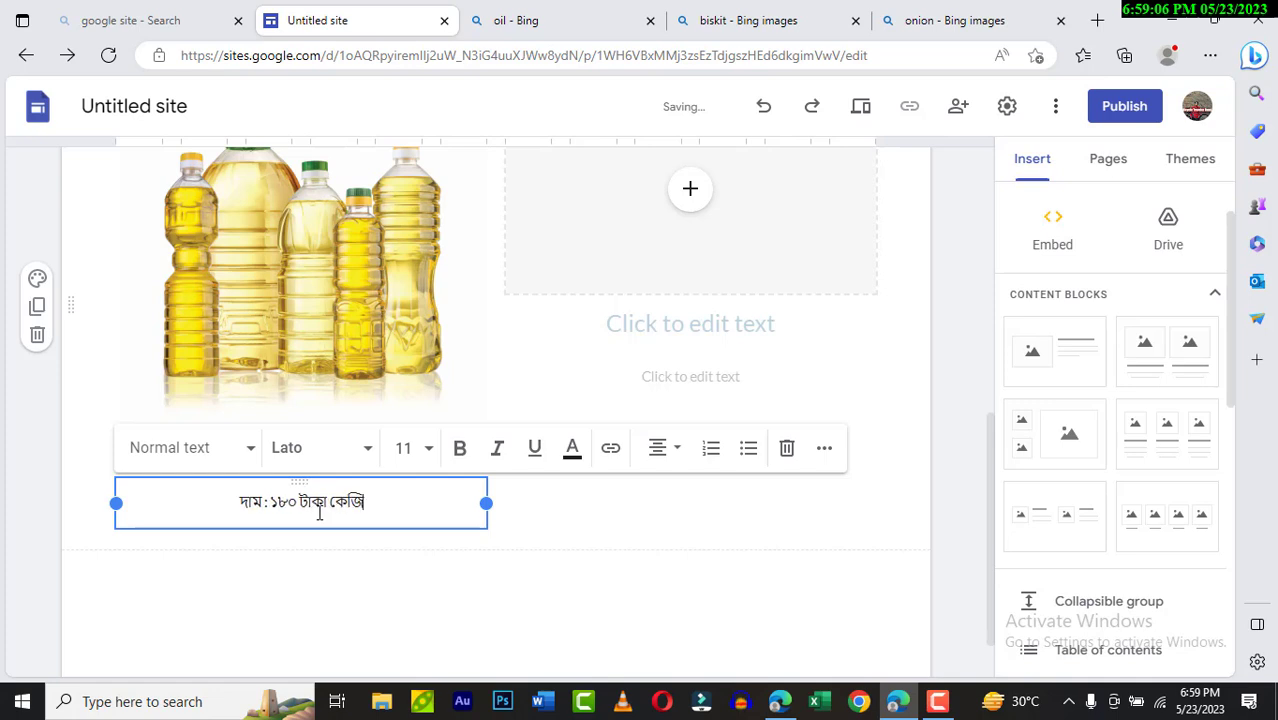
left_click(522, 528)
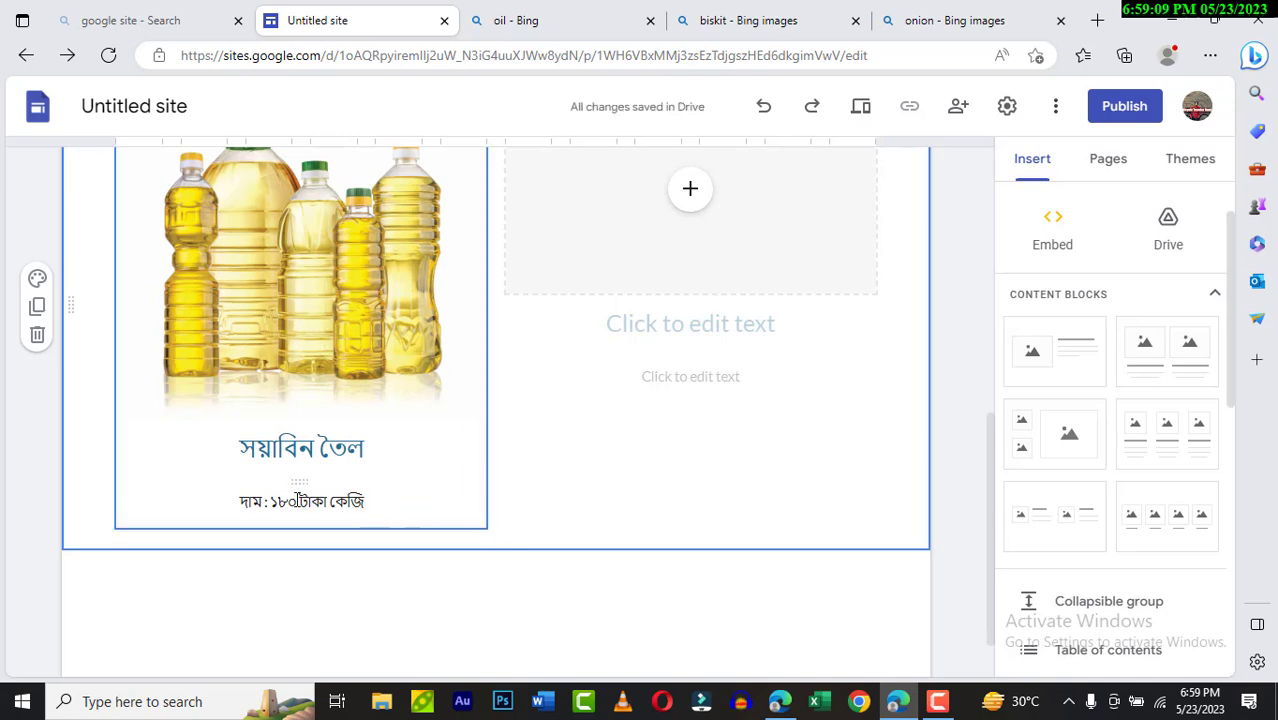
left_click(298, 501)
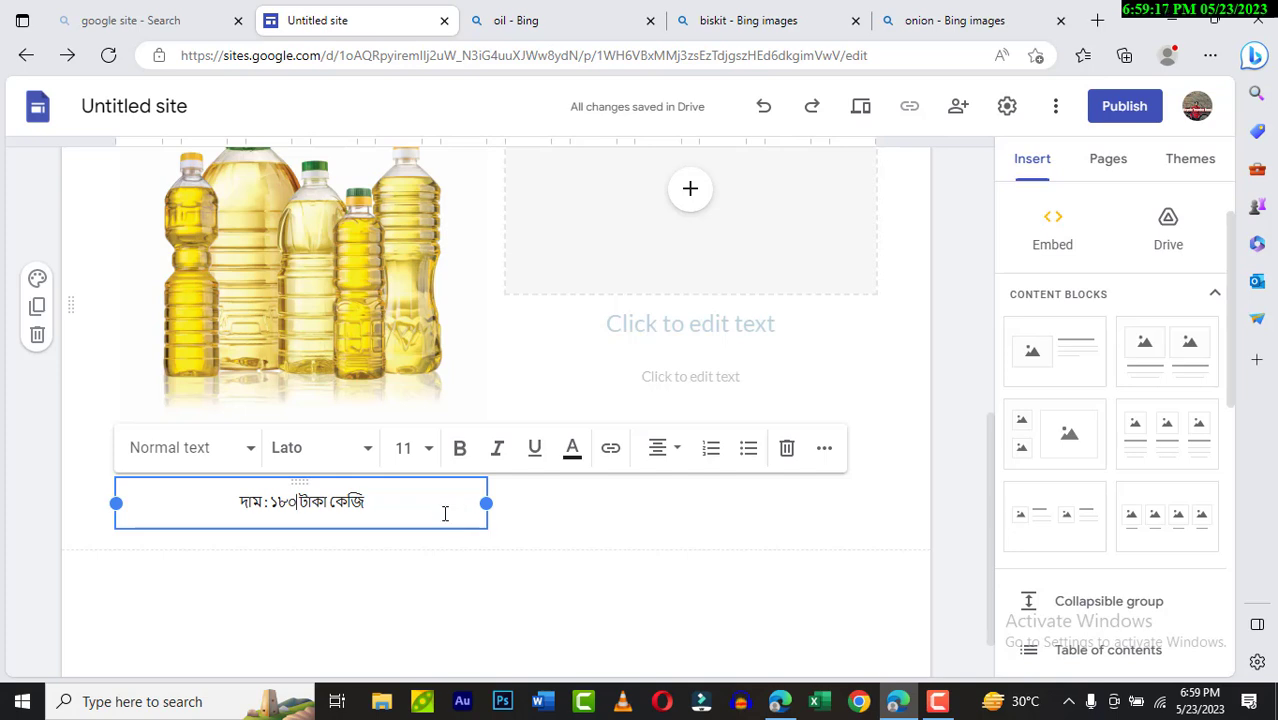
left_click(563, 513)
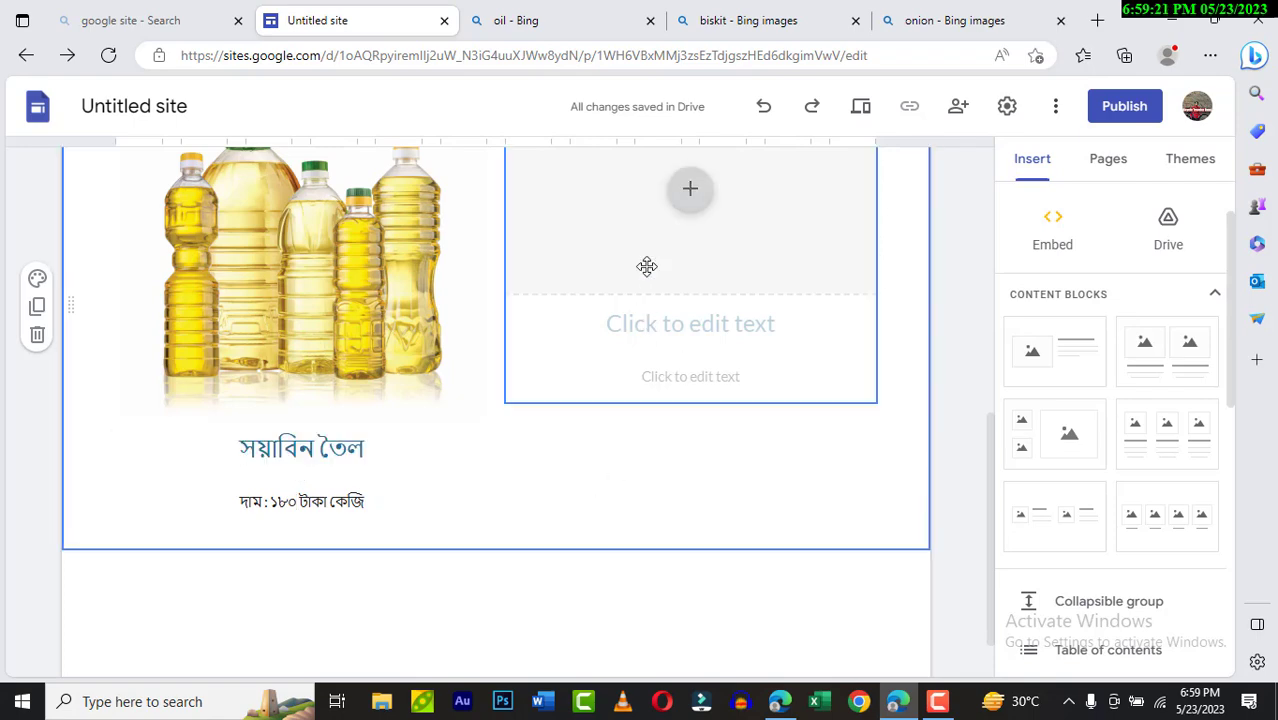
- Copy the image link of the enlarged onion picture in the Bing onion results
scroll(645, 268, "up", 2)
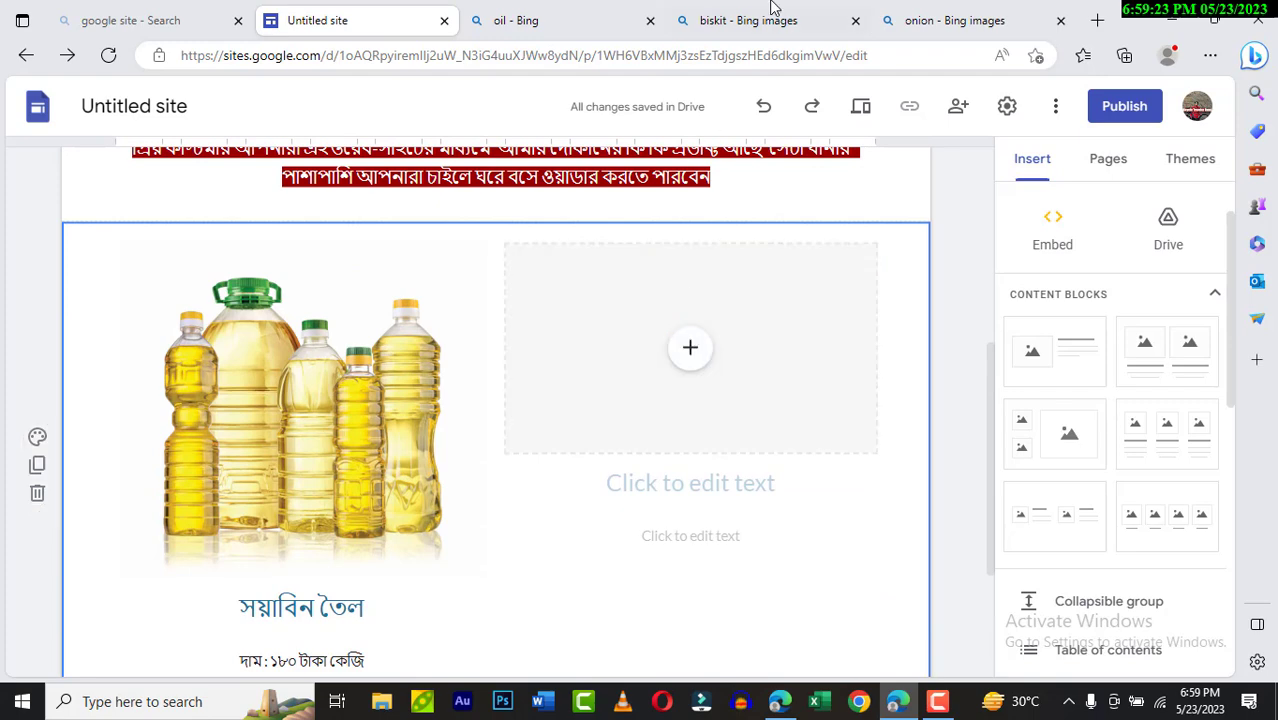
left_click(990, 20)
right_click(399, 305)
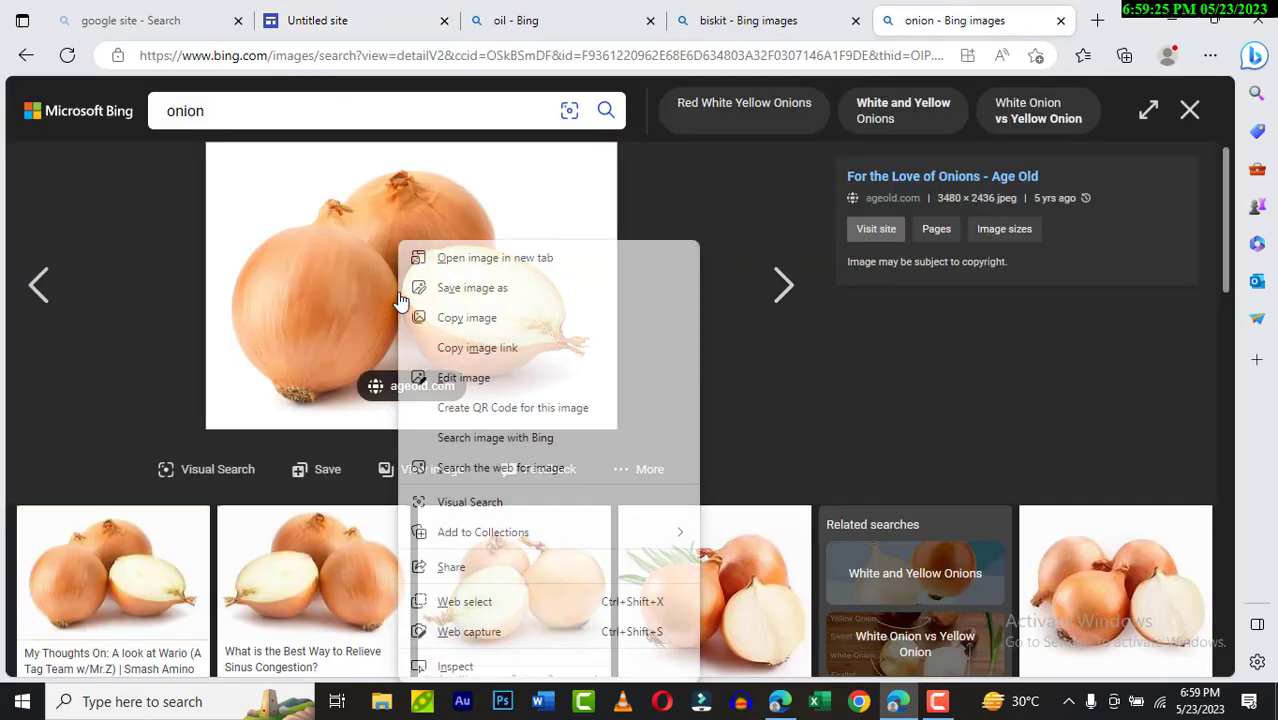
left_click(525, 347)
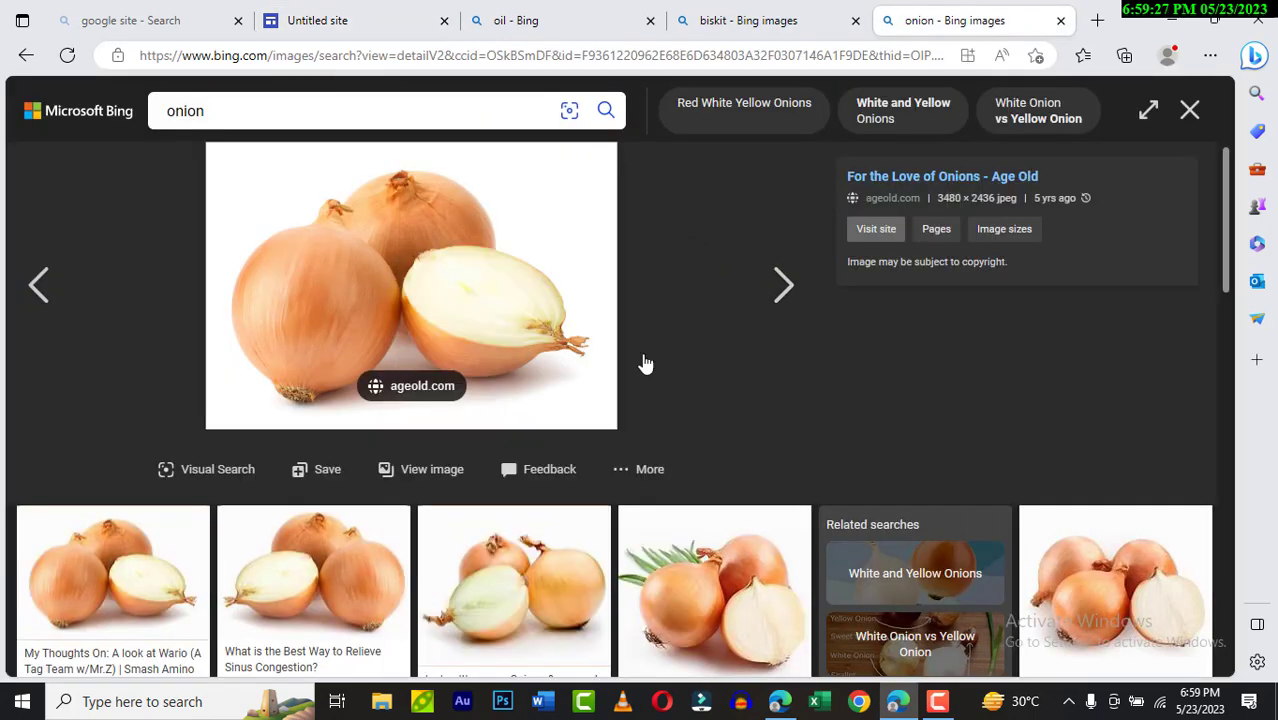
- Insert the onion picture from the copied link into the empty image placeholder beside the oil bottles and uncrop it
left_click(352, 24)
left_click(698, 352)
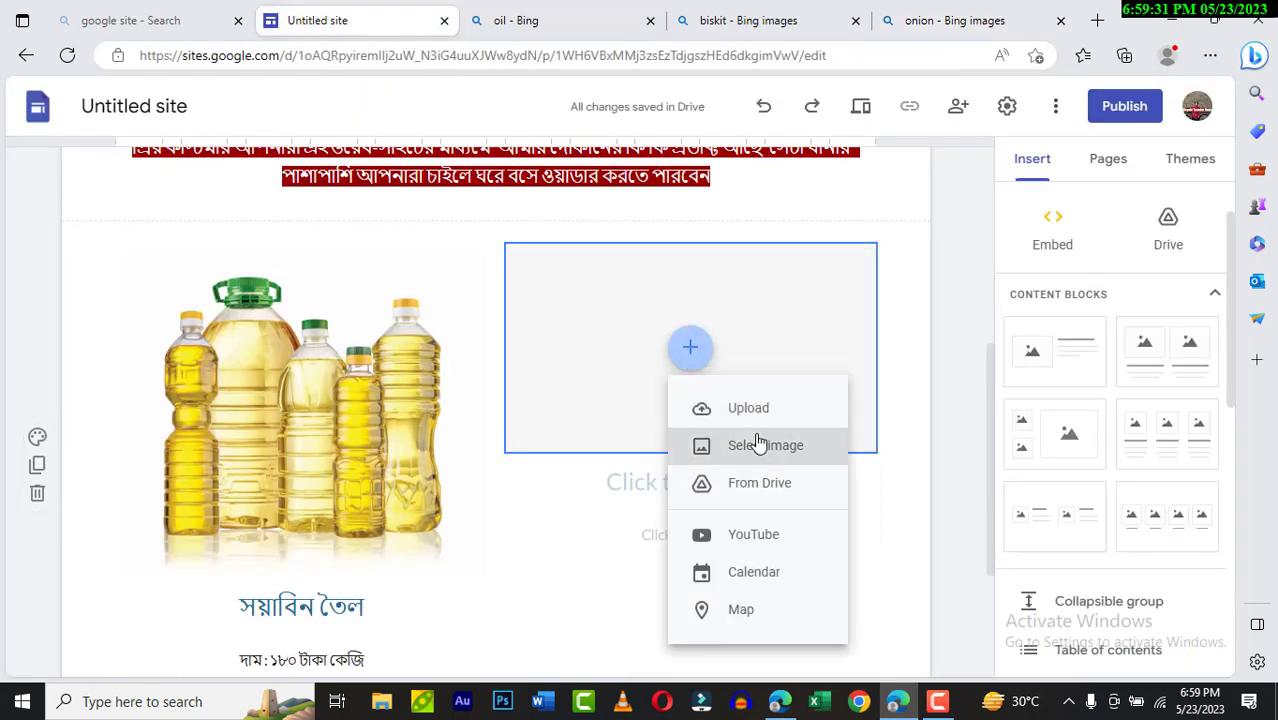
left_click(775, 451)
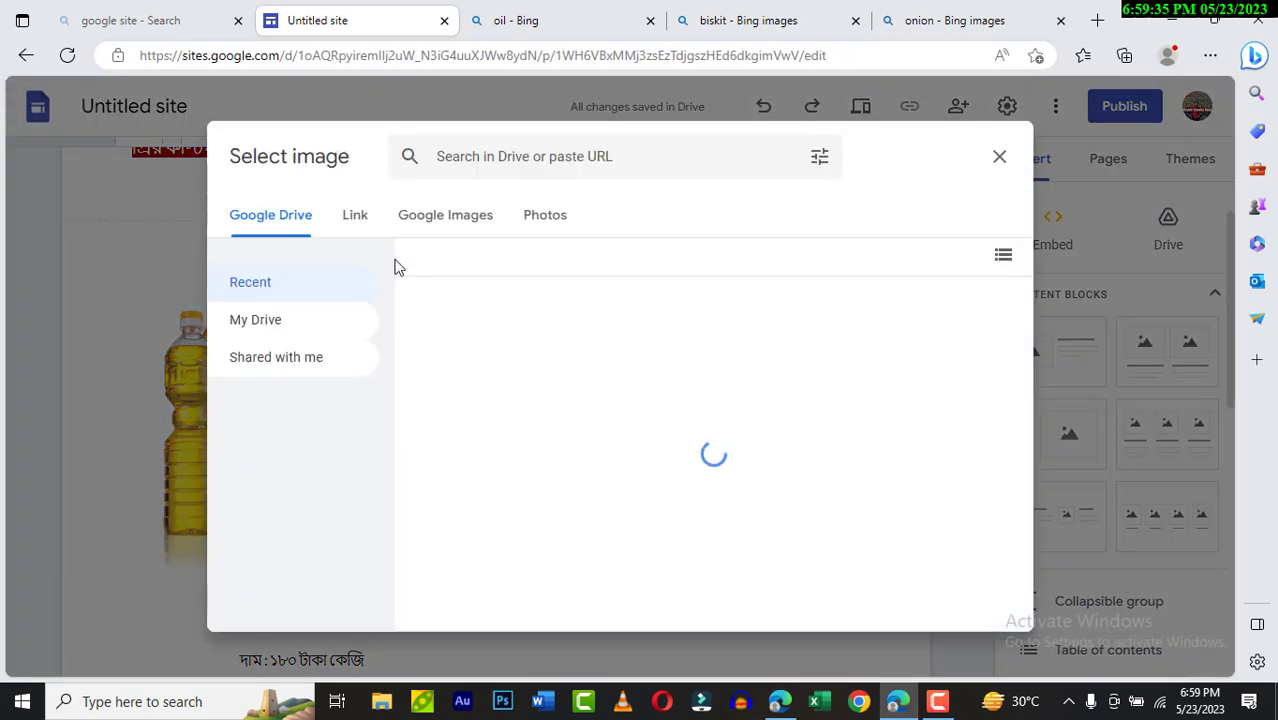
left_click(355, 217)
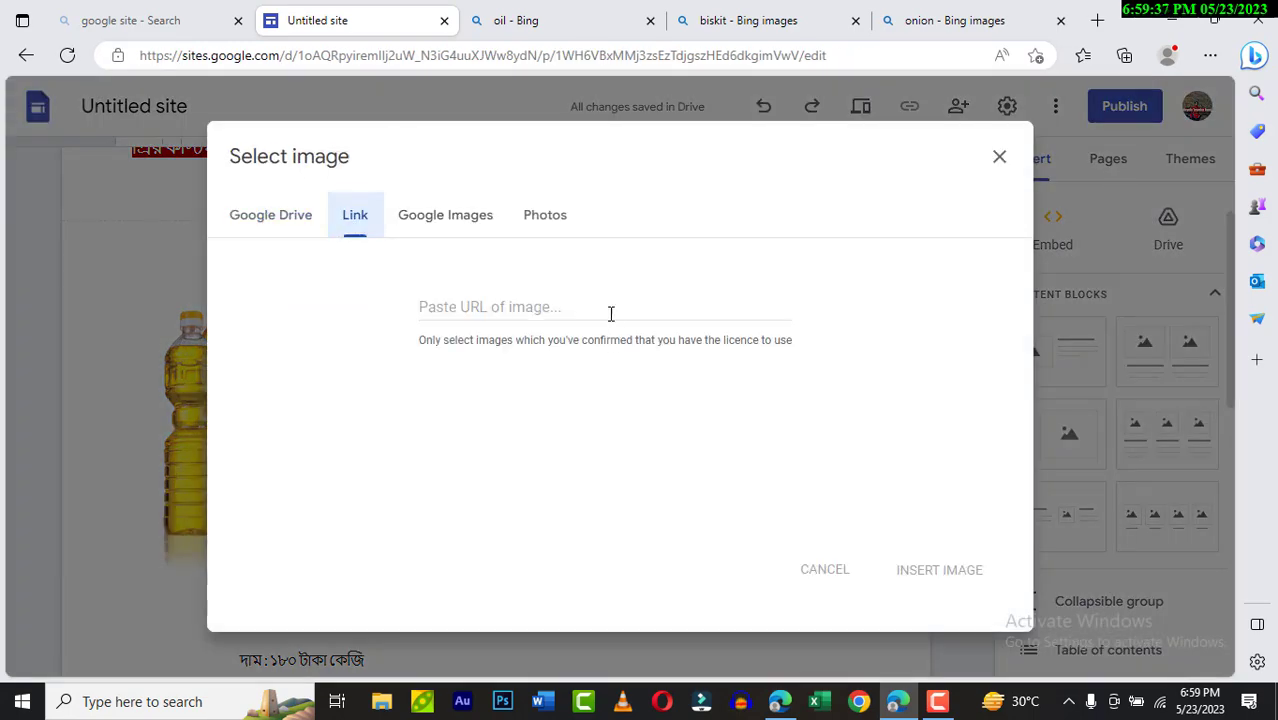
left_click(607, 309)
key("ctrl+v")
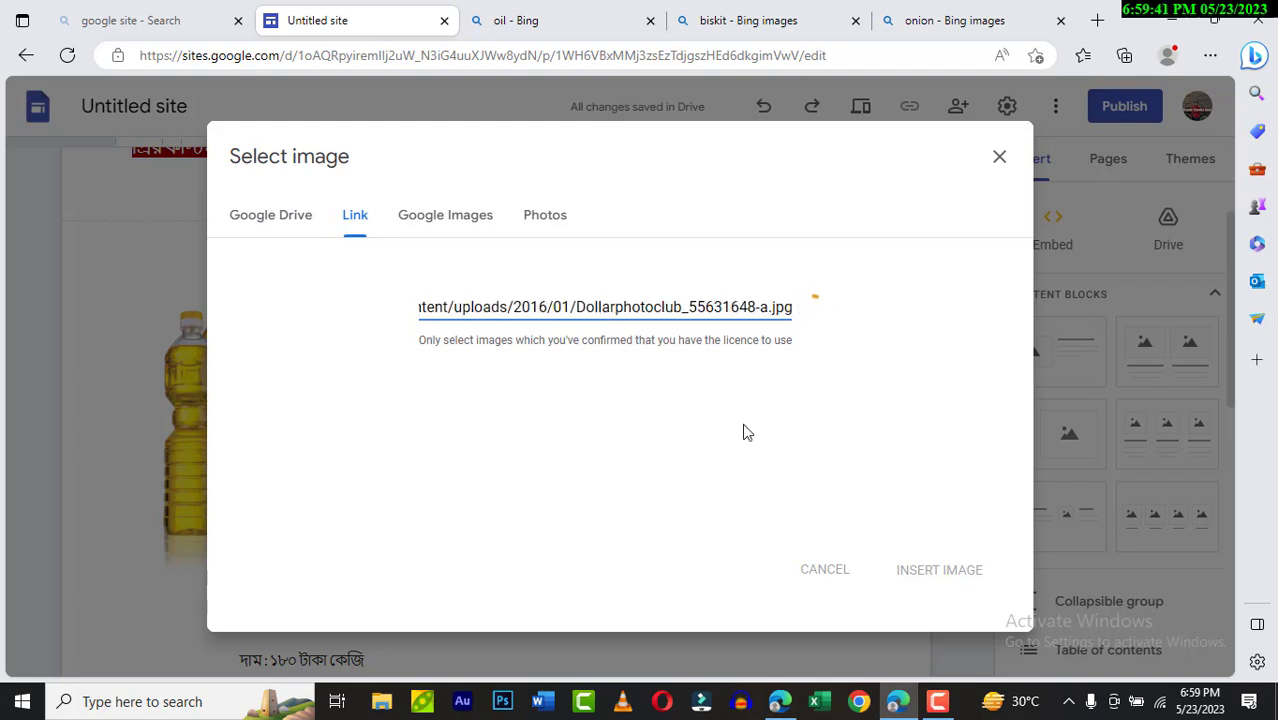
left_click(950, 567)
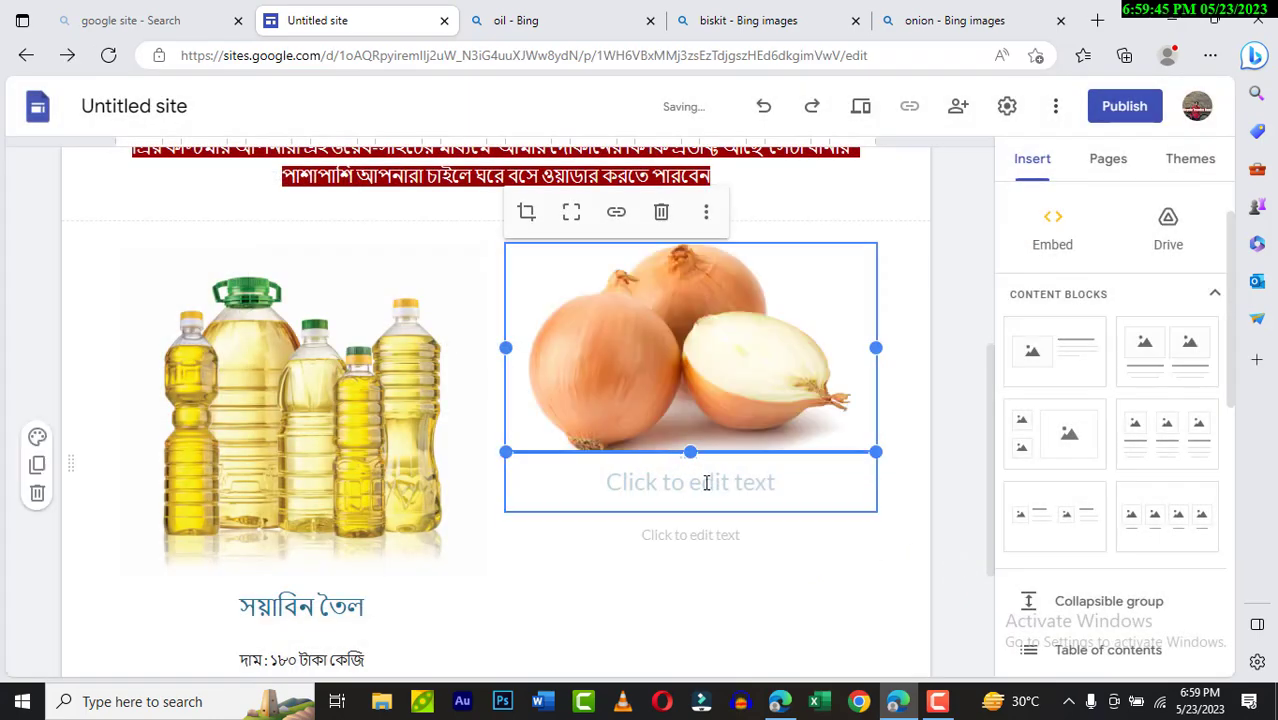
left_click(571, 213)
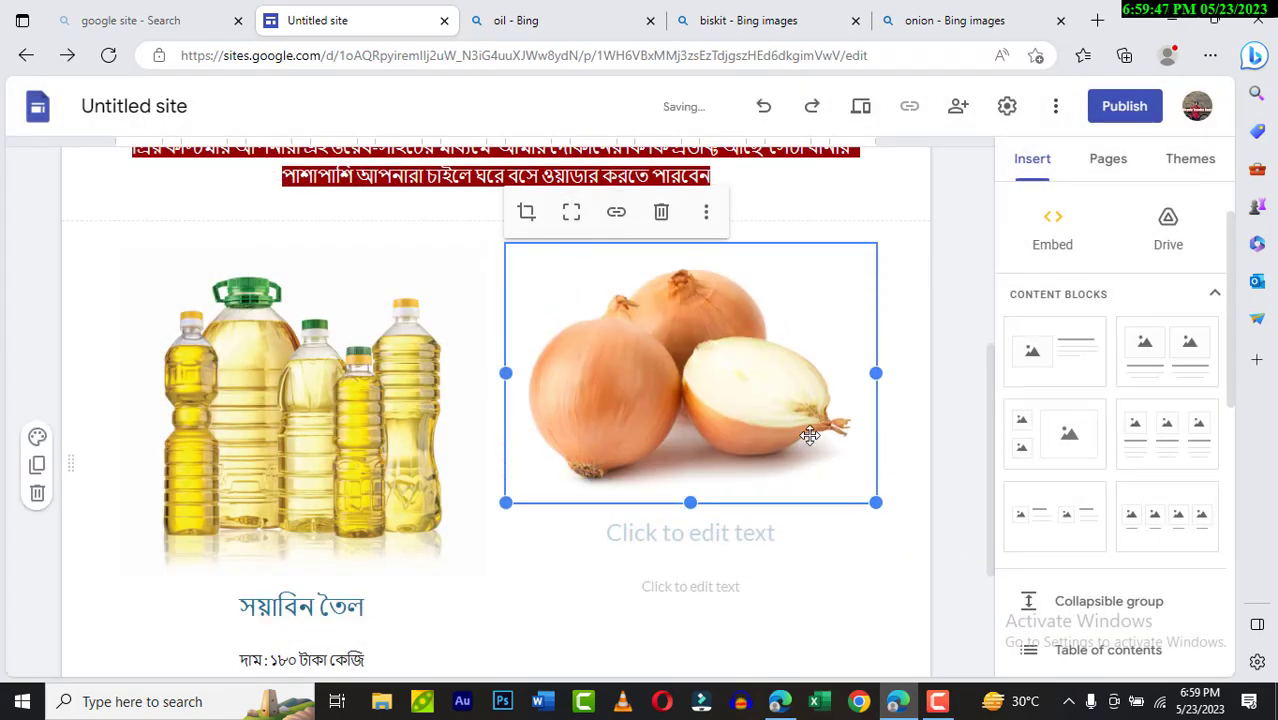
- Enter the Bengali product name "পেয়াজ" as the heading below the onion image
left_click(711, 535)
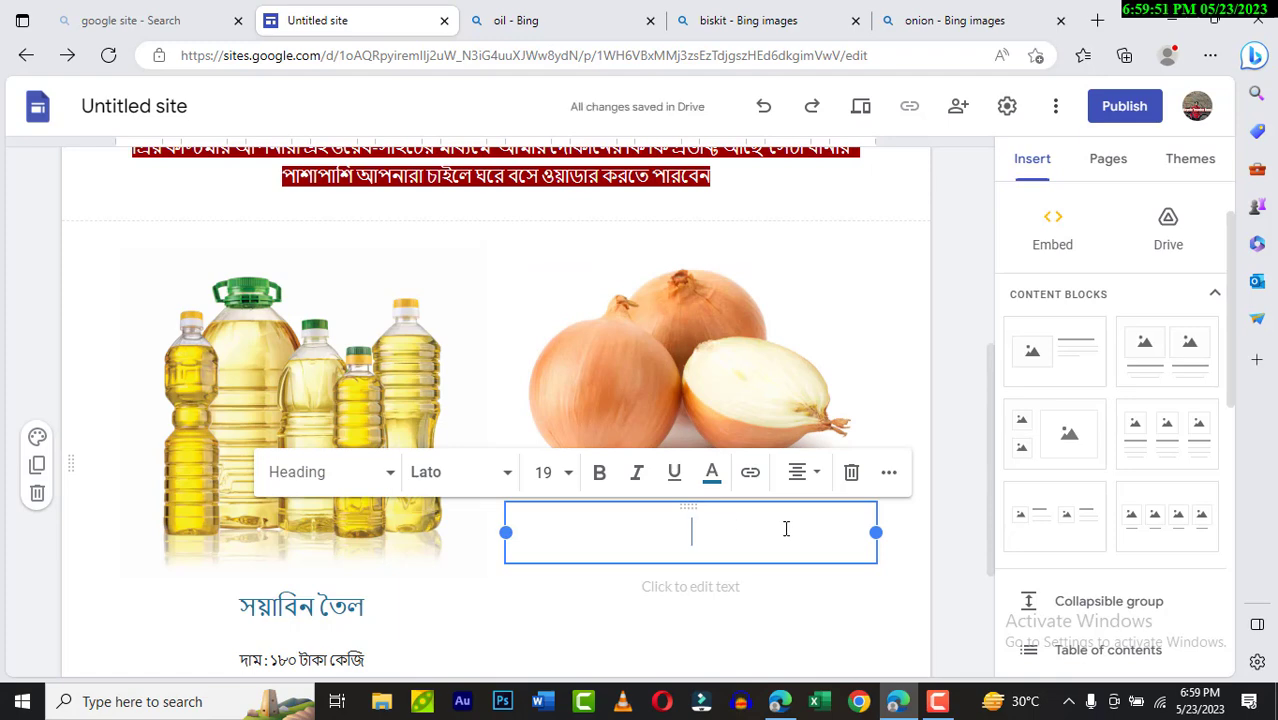
type("প")
key("BackSpace")
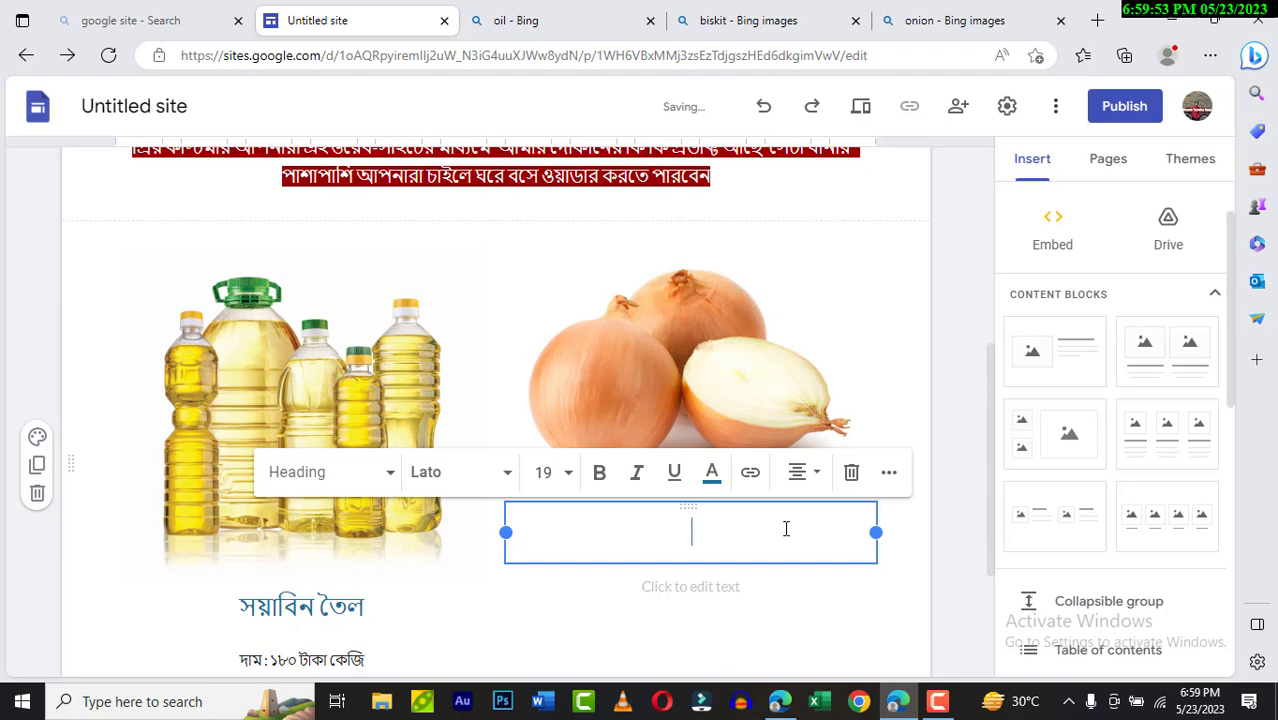
type("পেয়াজ")
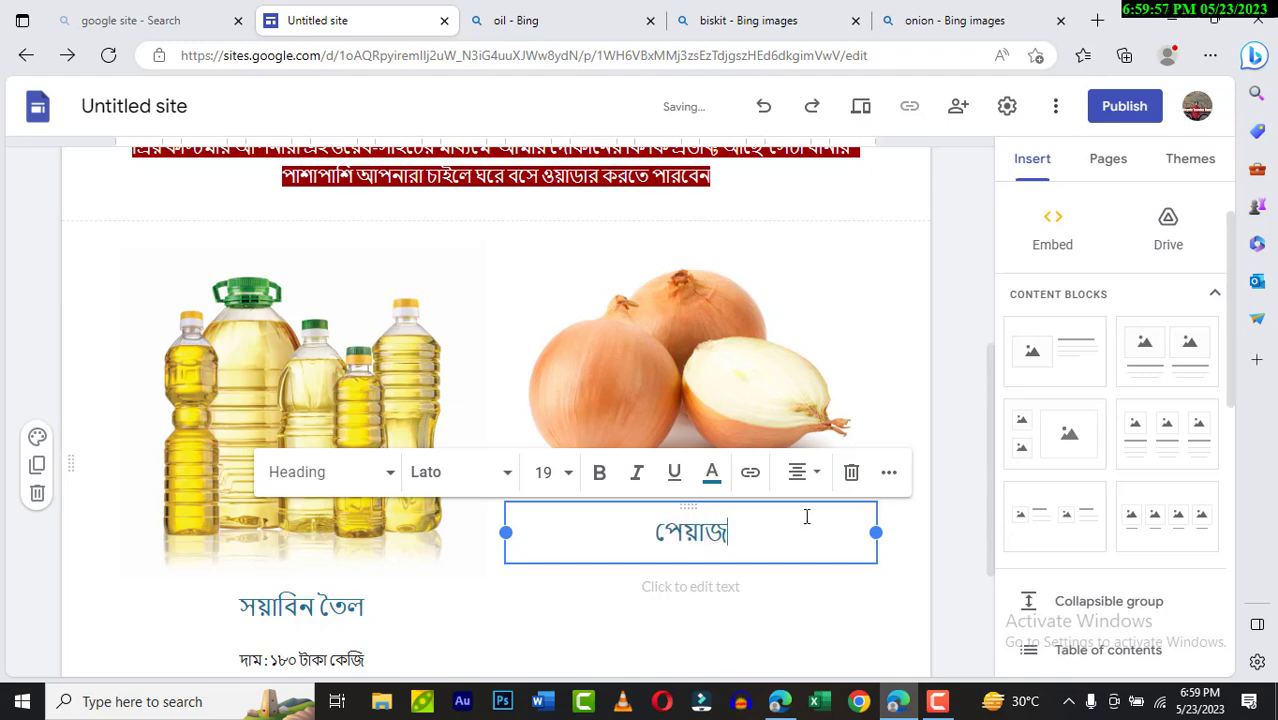
- Set the text colour of the "পেয়াজ" heading to black (#000000)
double_click(738, 537)
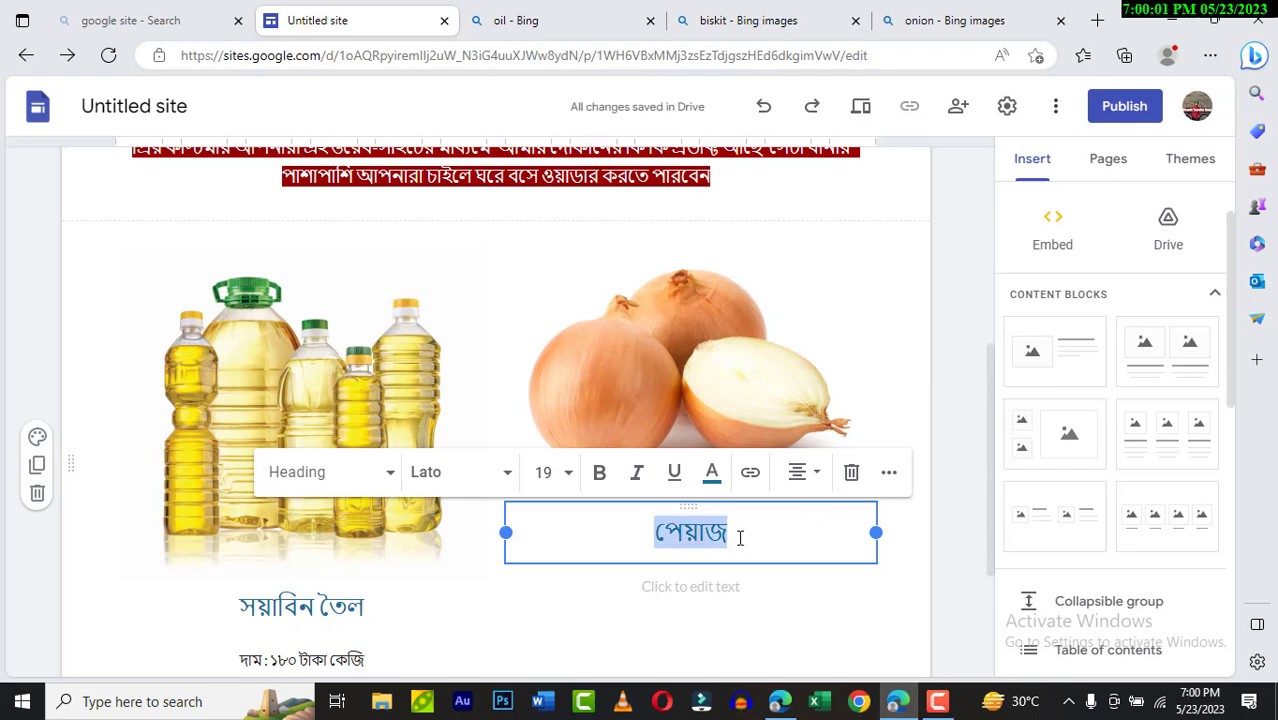
left_click(712, 474)
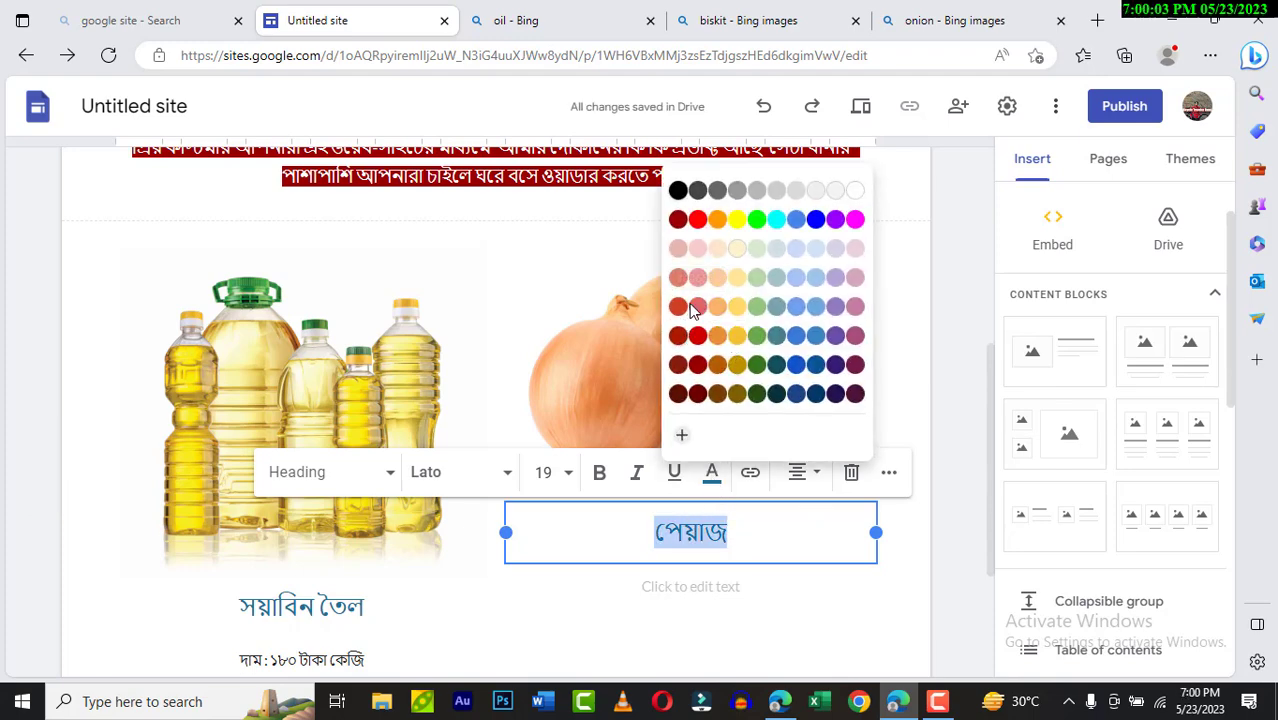
left_click(678, 193)
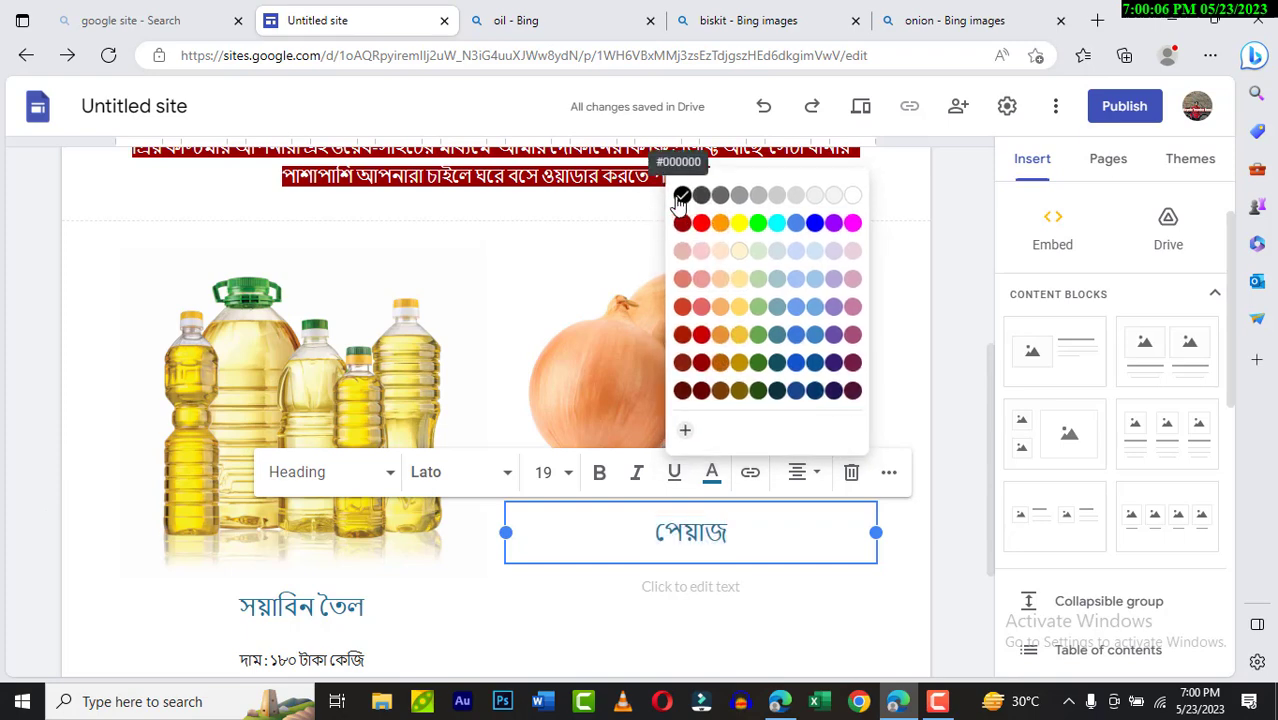
- Enter the price line "প্রতি কেজি ৮০ টাকা" in the small text field below the onion heading
left_click(705, 592)
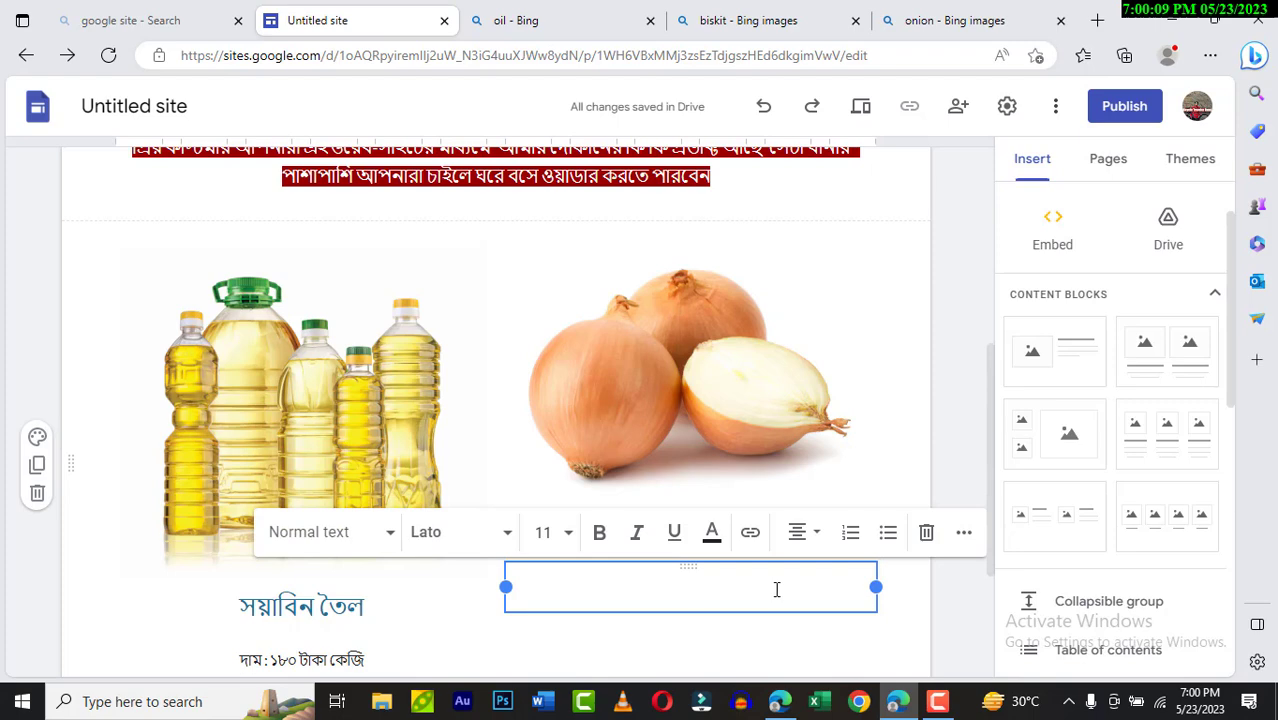
type("প্রতিকে")
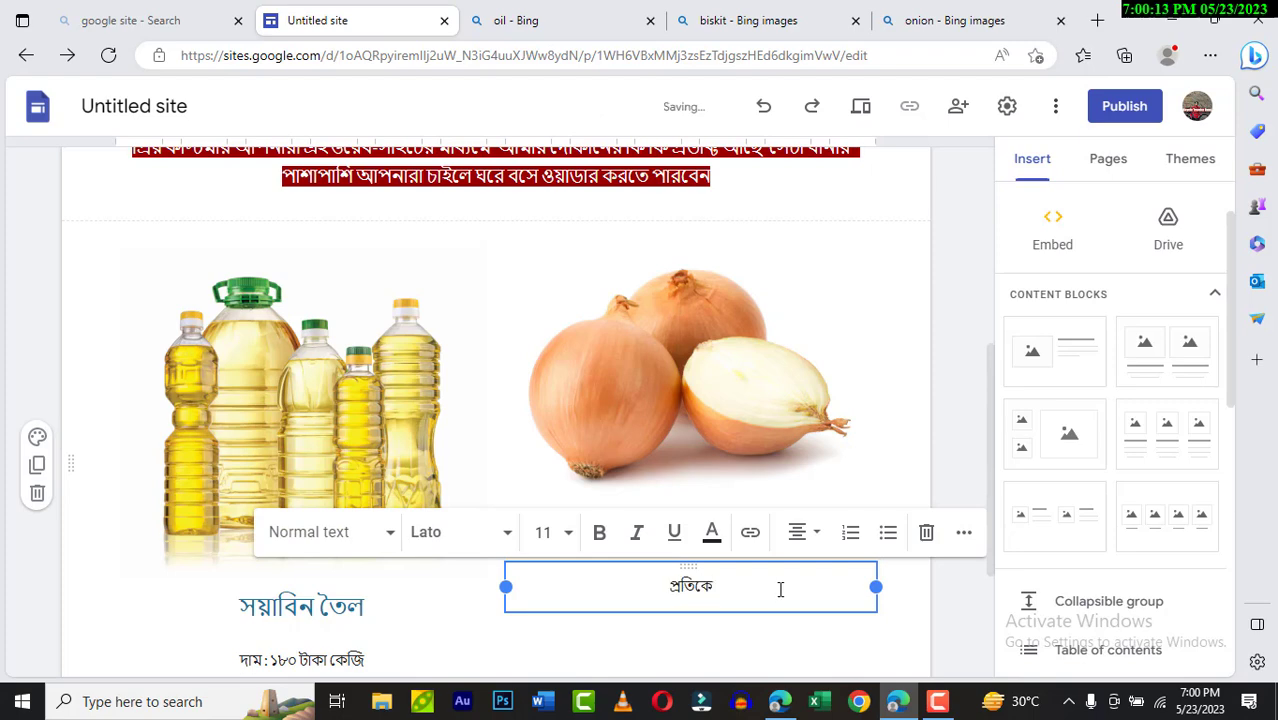
type("জি")
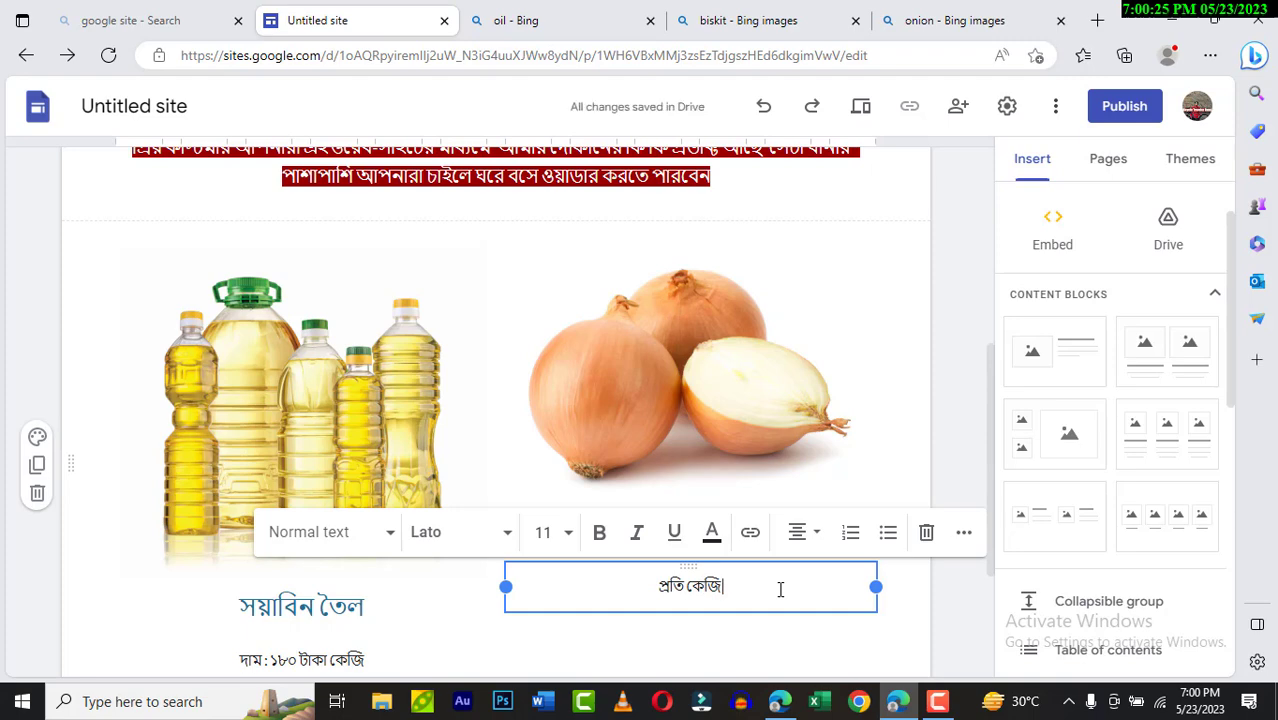
type("৮০")
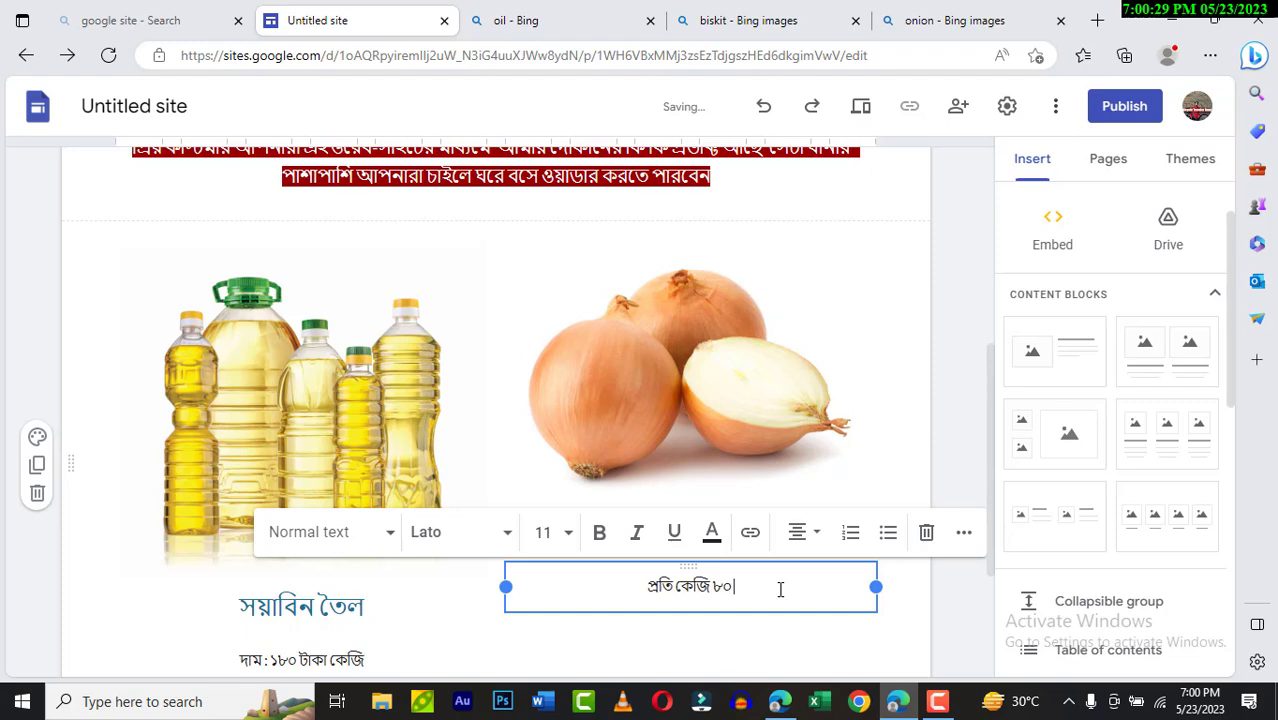
type(" টাকা")
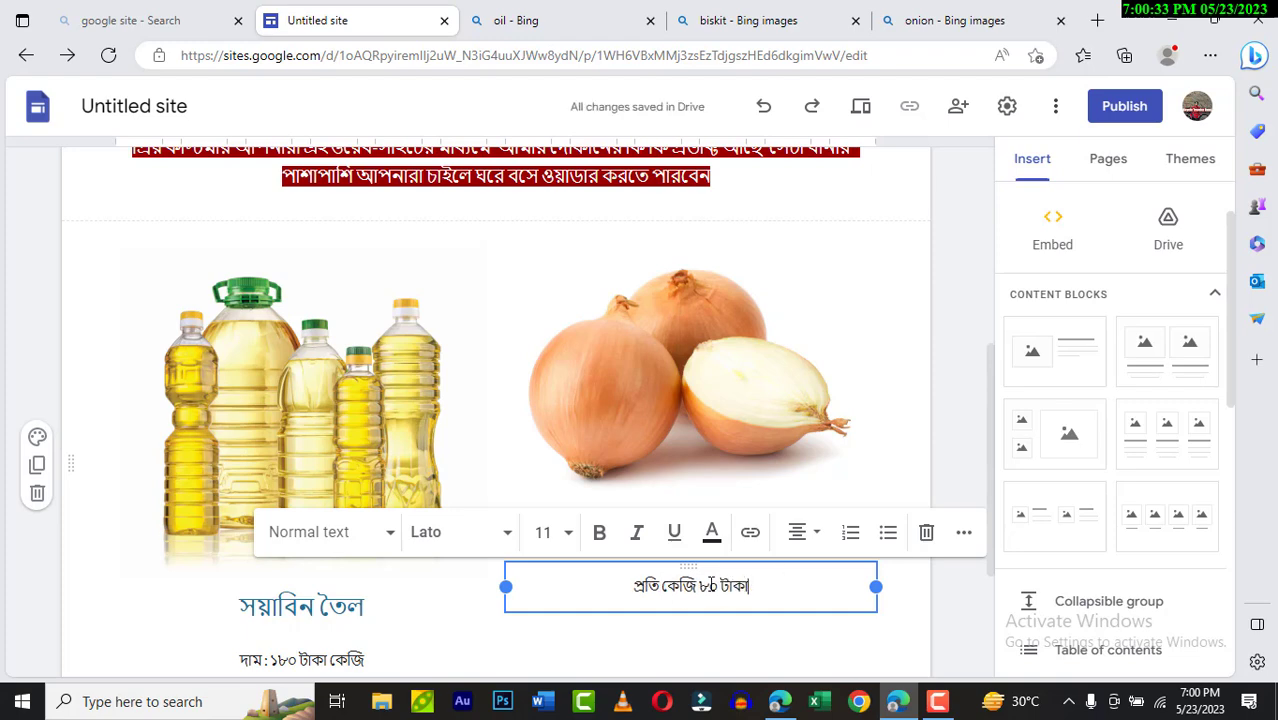
scroll(802, 660, "up", 3)
scroll(802, 660, "down", 3)
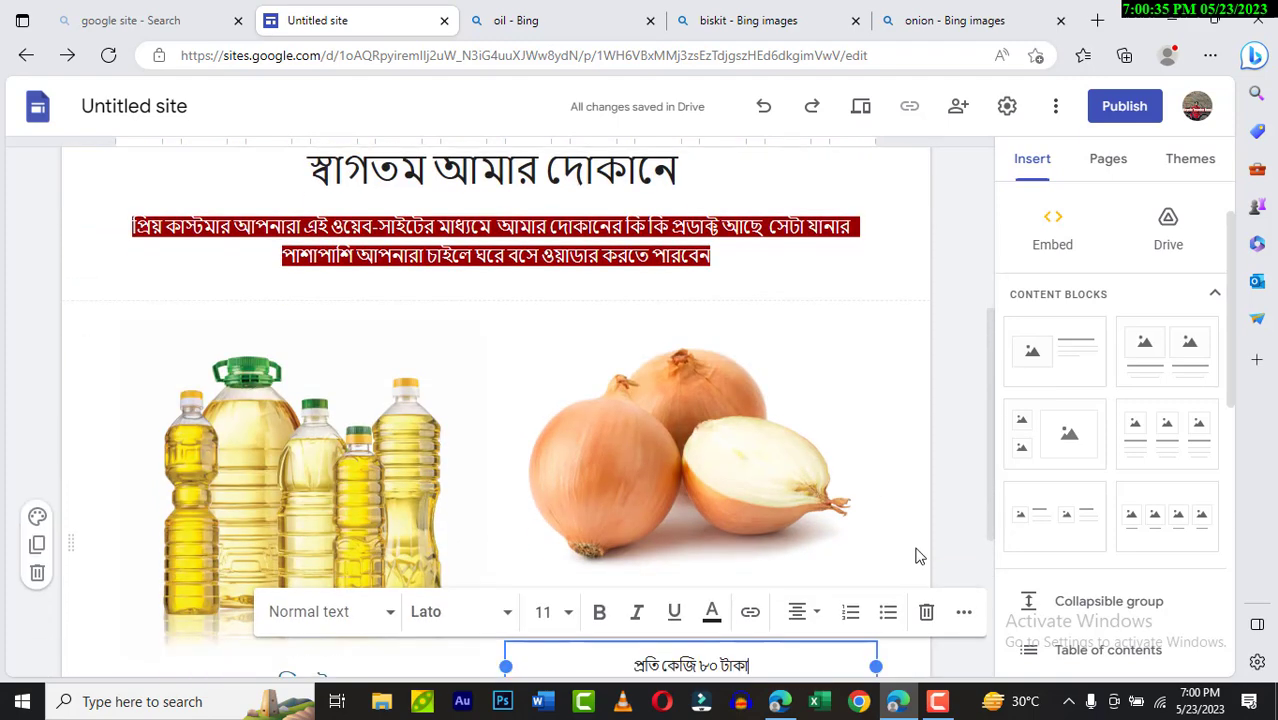
- Cut the onion price line out of its text field and enter "পেয়জ" in its place
triple_click(773, 668)
scroll(764, 666, "down", 1)
right_click(736, 586)
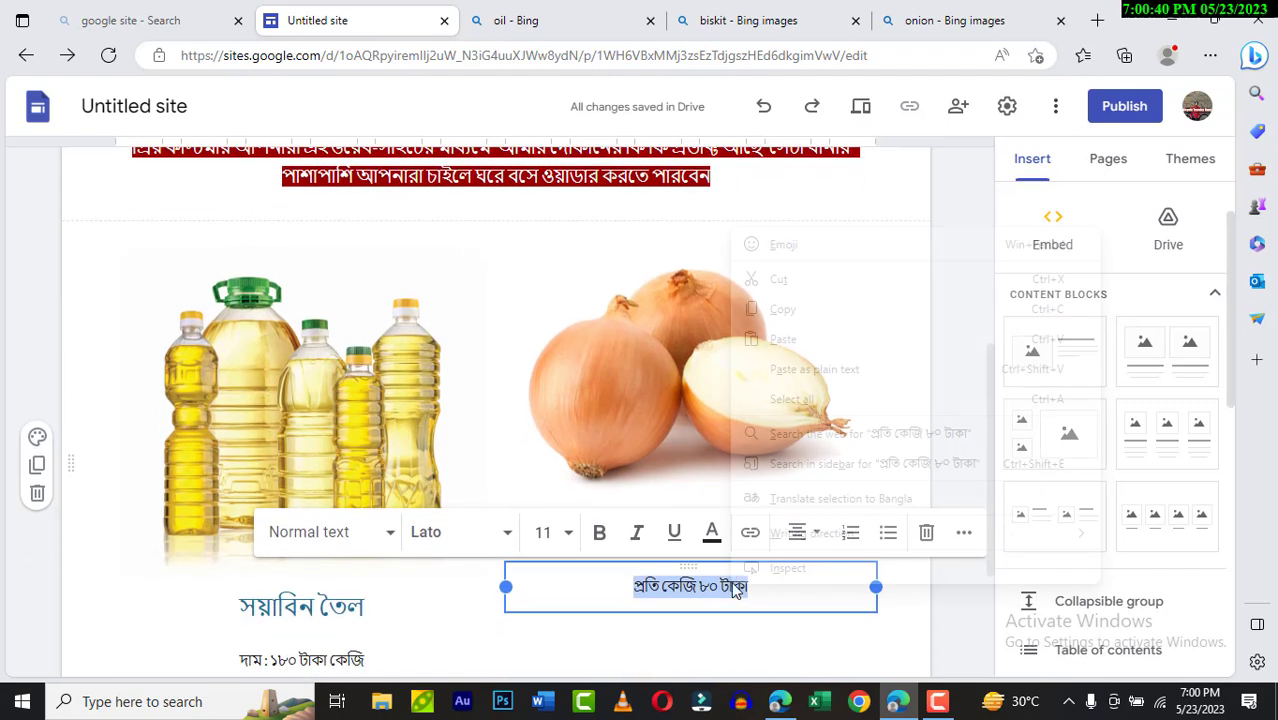
left_click(779, 280)
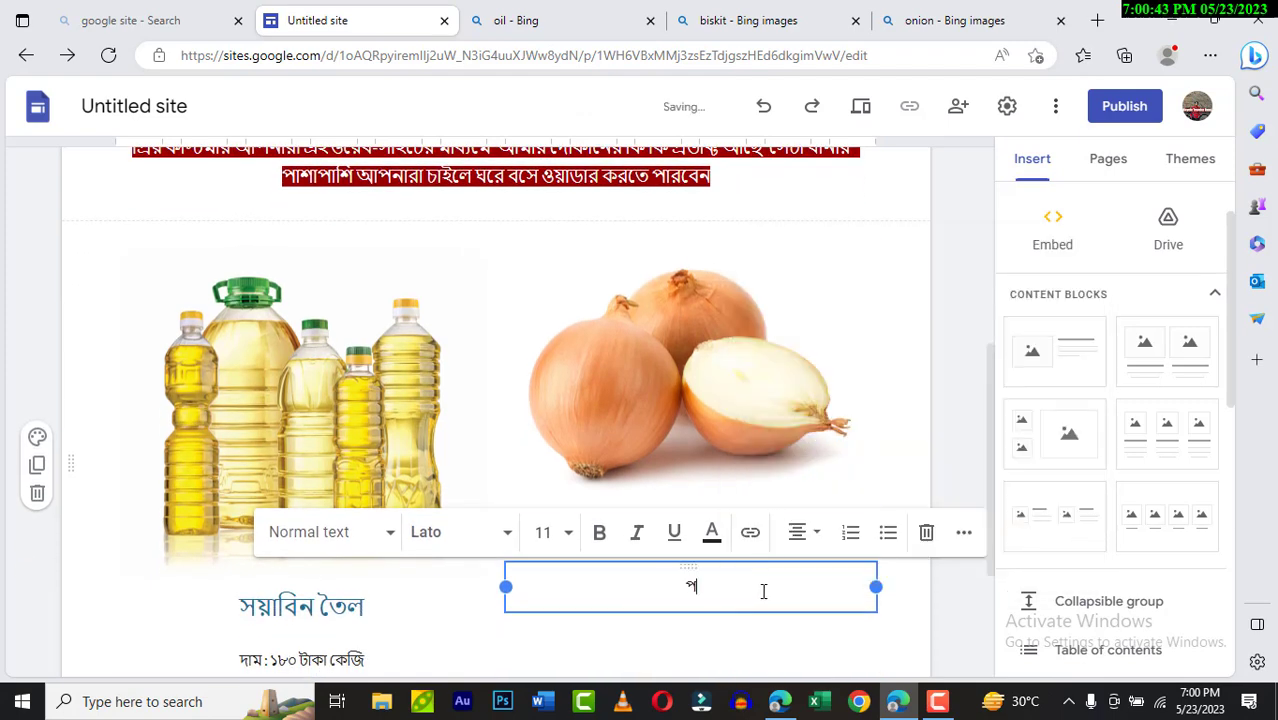
type("পেয়াজ")
left_click(700, 635)
- Replace "পেয়জ" with the cut price line "প্রতি কেজি ৮০ টাকা" and remove the blank line below it
scroll(699, 632, "down", 2)
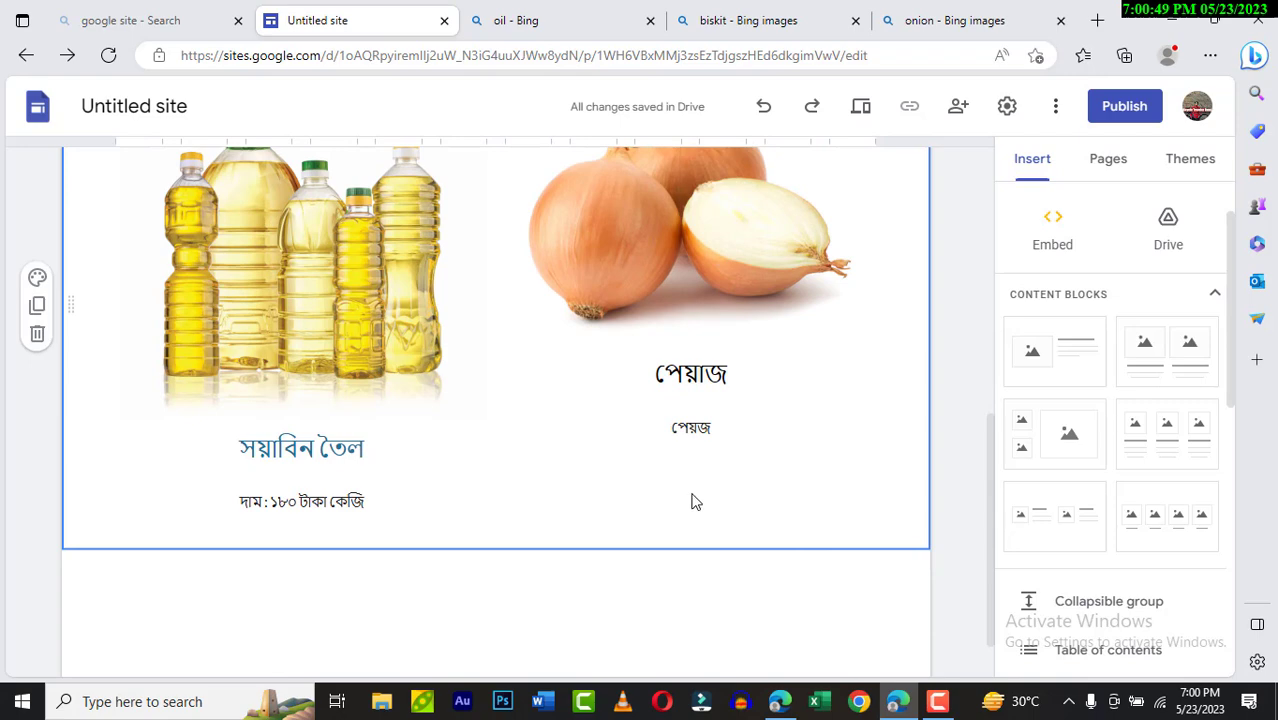
left_click(686, 452)
left_click(699, 436)
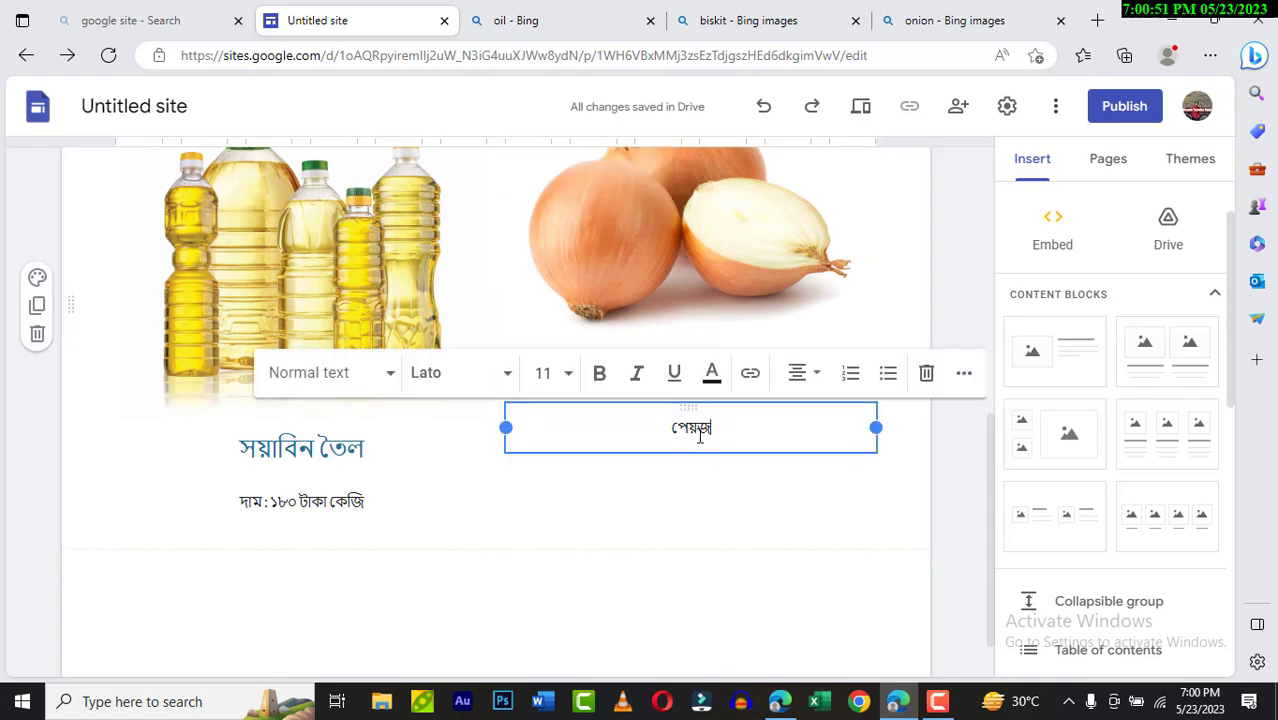
double_click(694, 436)
key("ctrl+v")
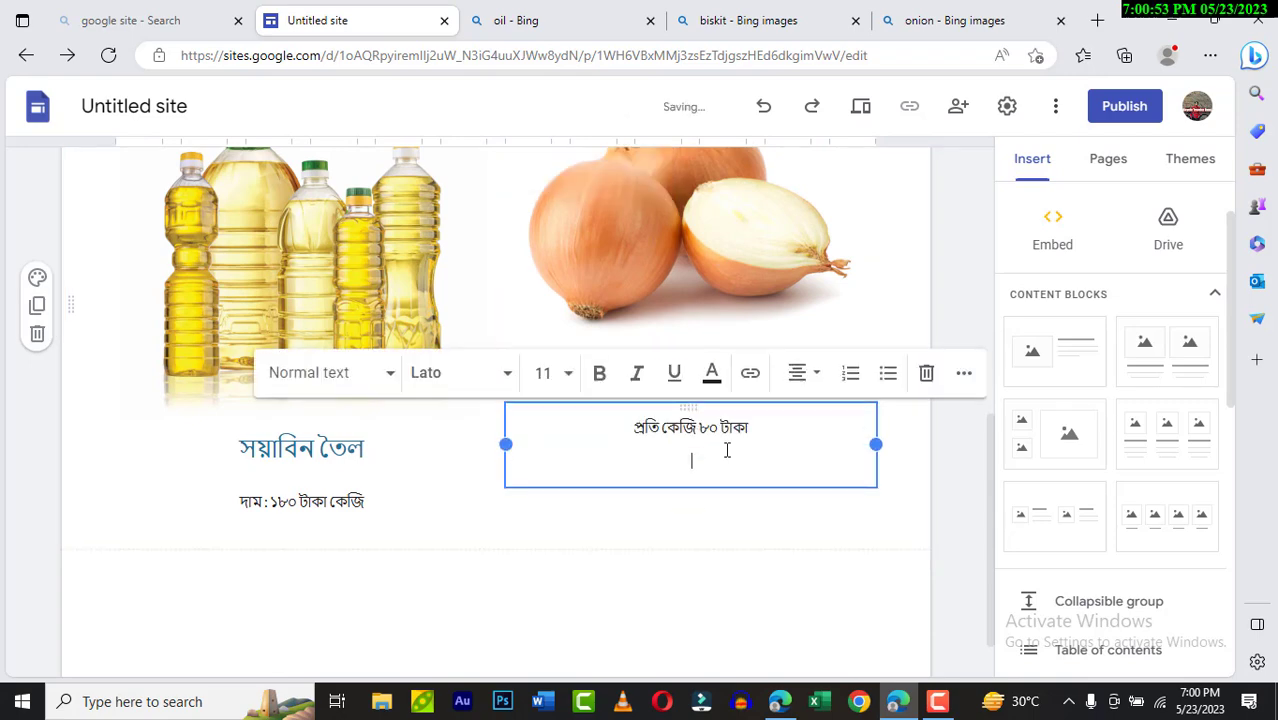
key("BackSpace")
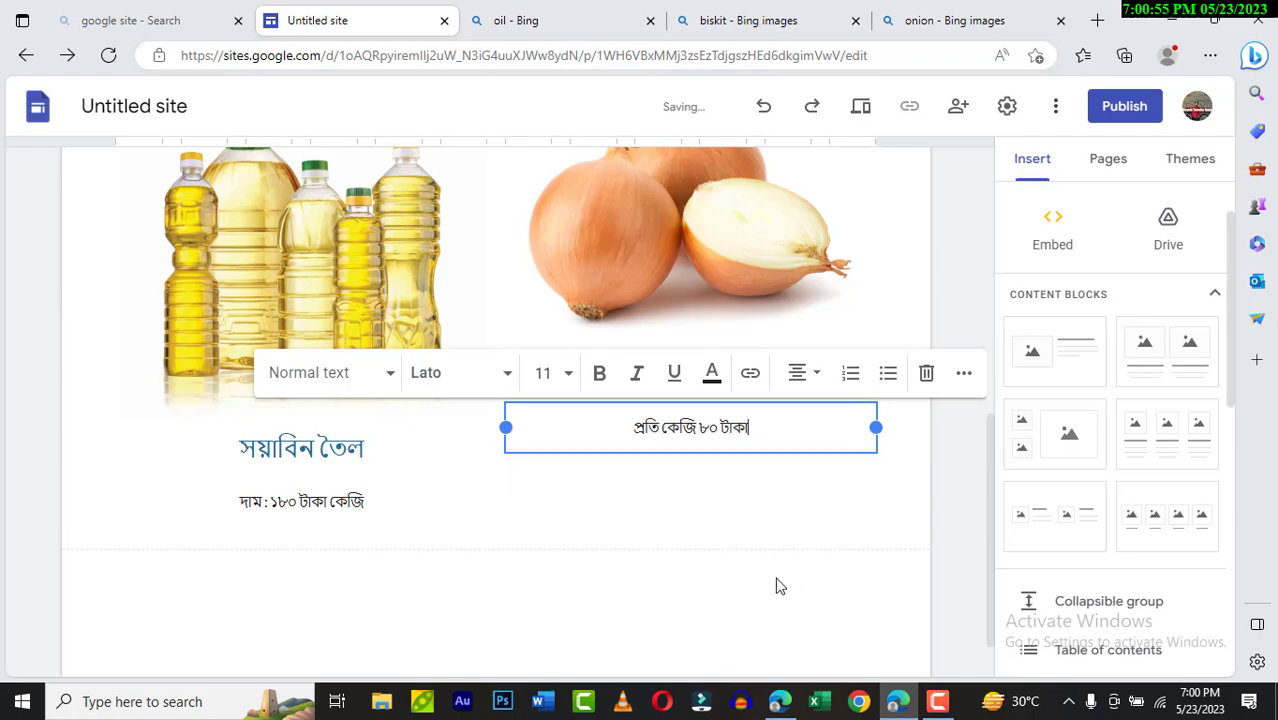
scroll(790, 560, "up", 3)
left_click(922, 404)
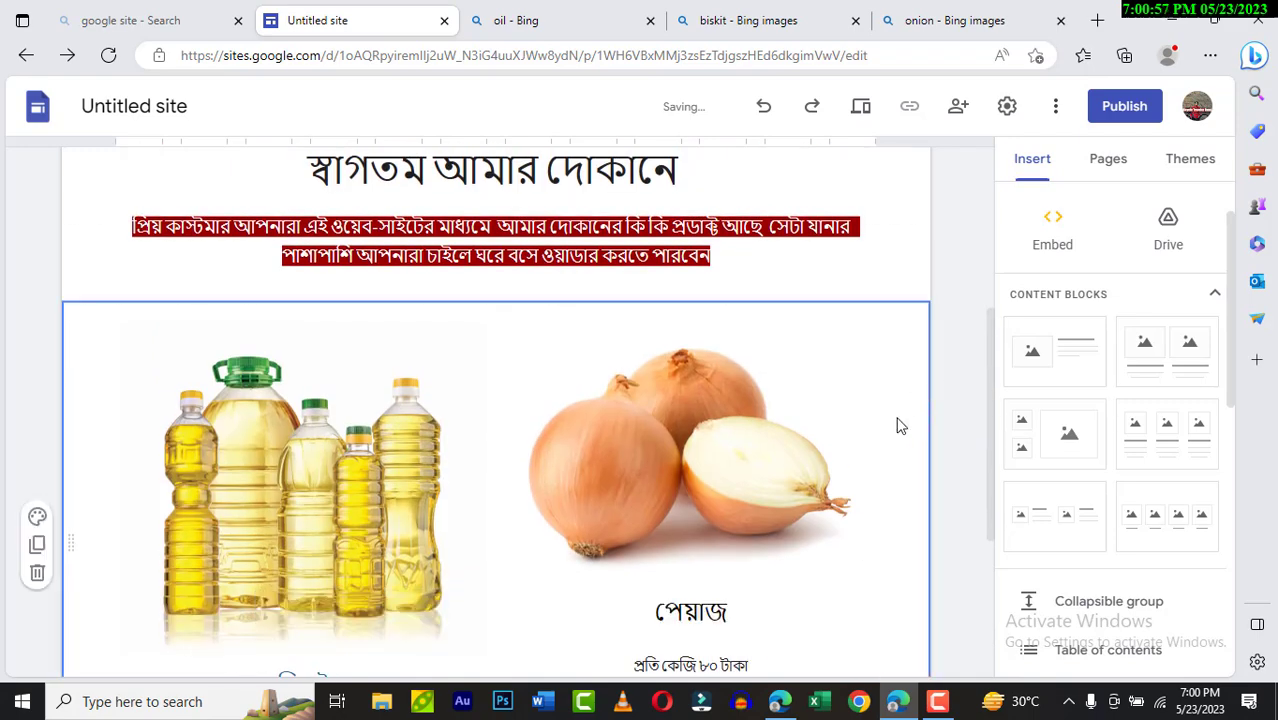
scroll(900, 418, "down", 3)
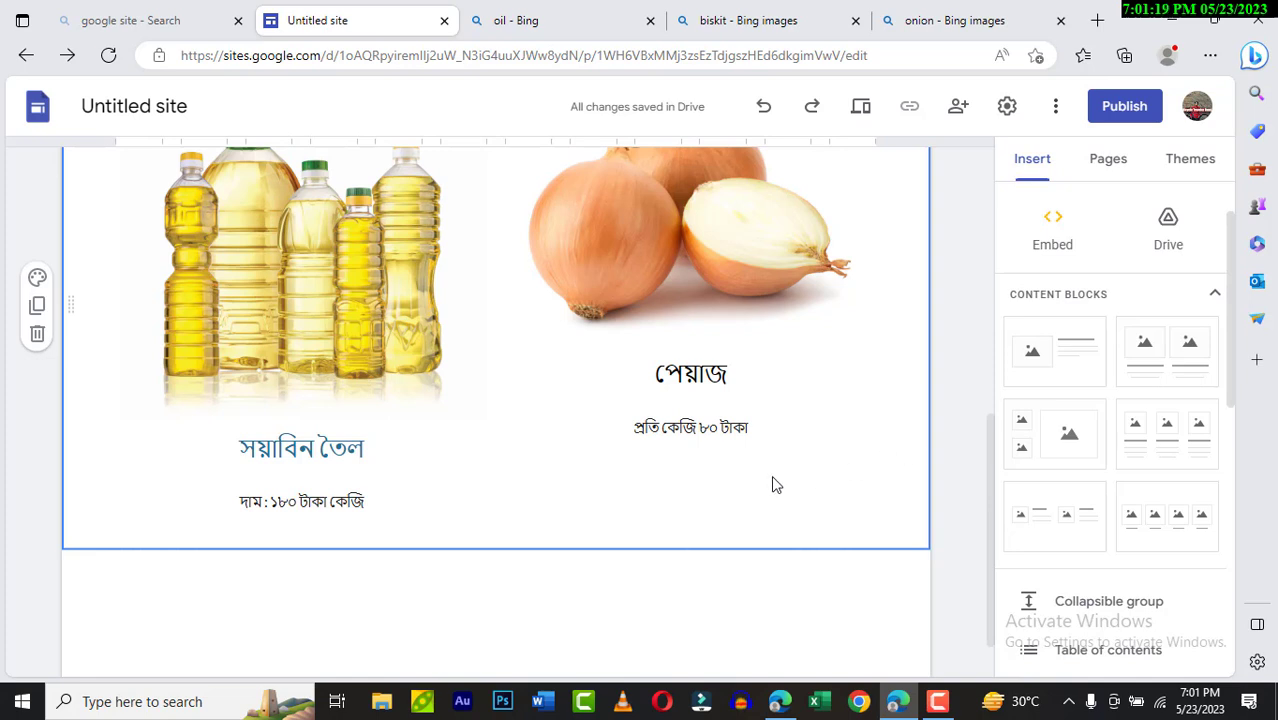
scroll(771, 476, "up", 2)
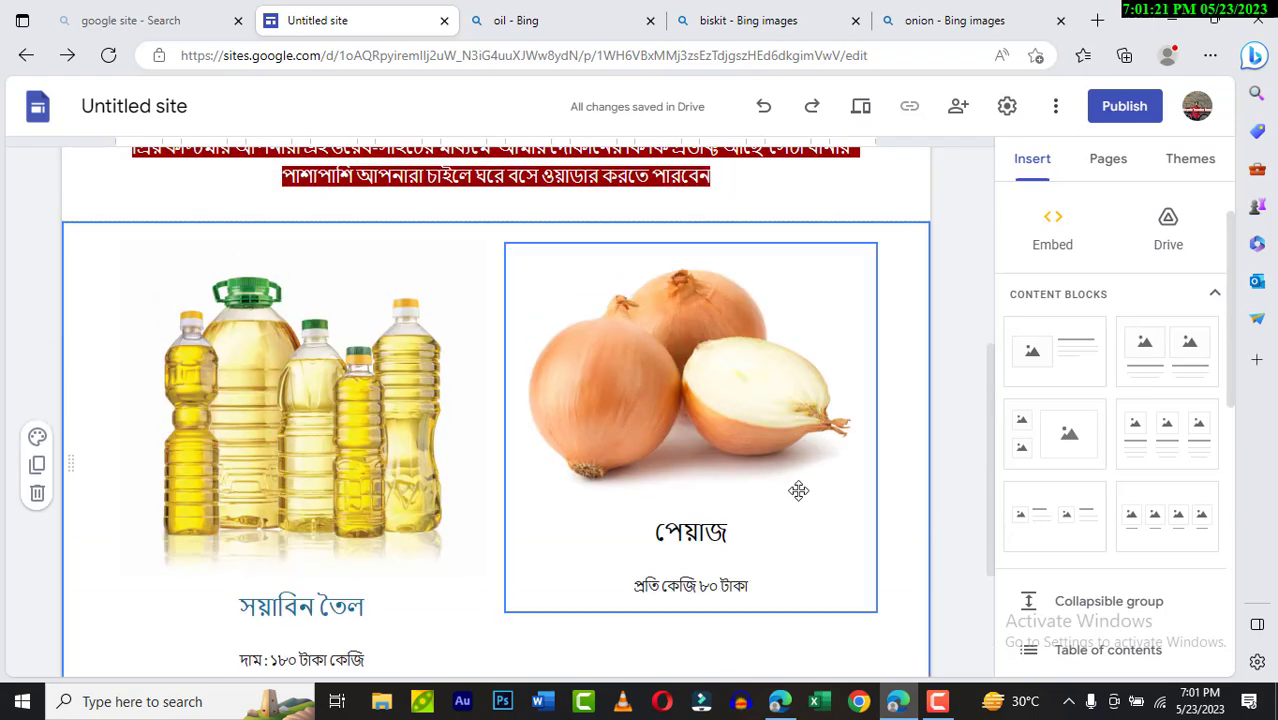
- Preview the site in phone size, look through the whole page from header to onion block, and close the preview
left_click(862, 110)
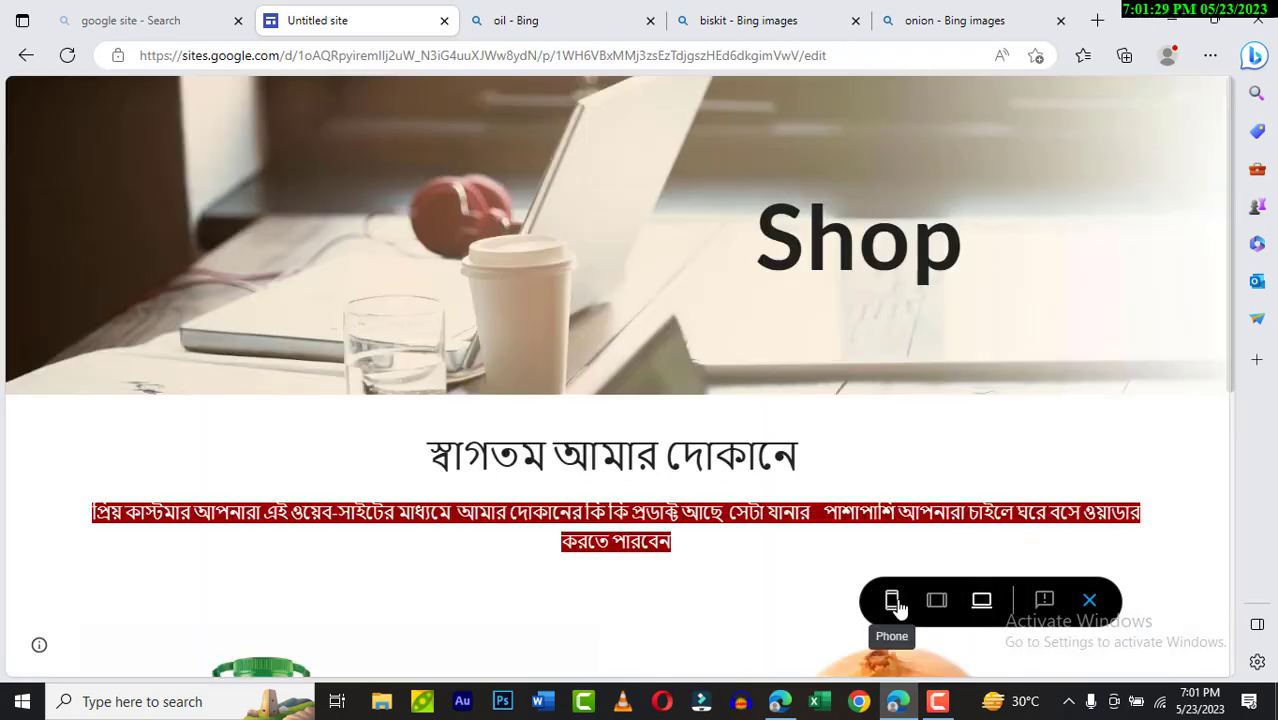
left_click(893, 602)
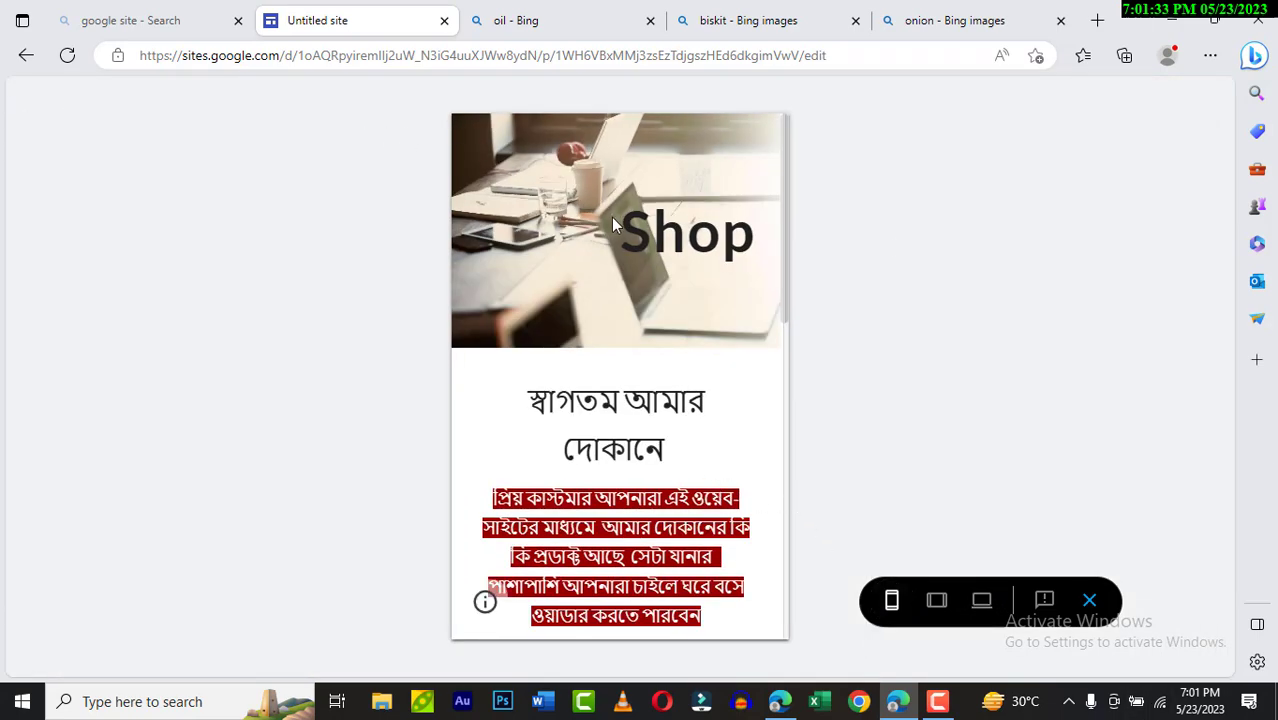
scroll(629, 262, "down", 6)
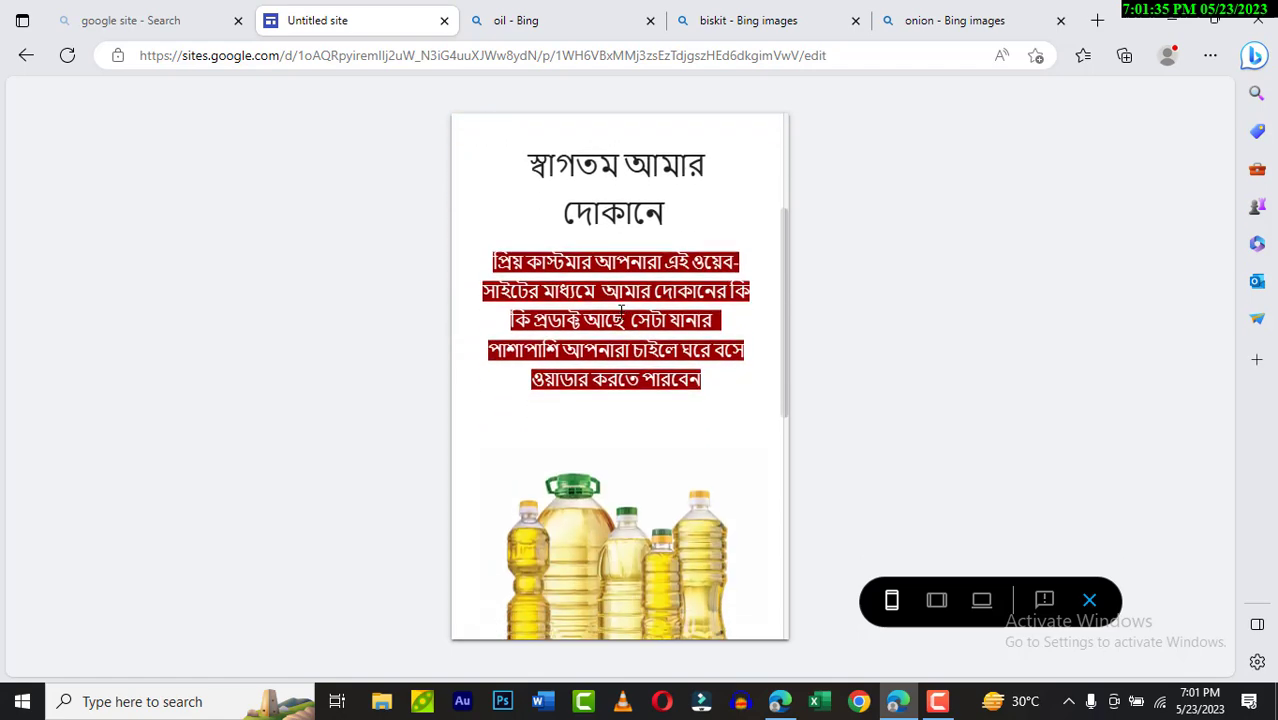
scroll(622, 316, "down", 3)
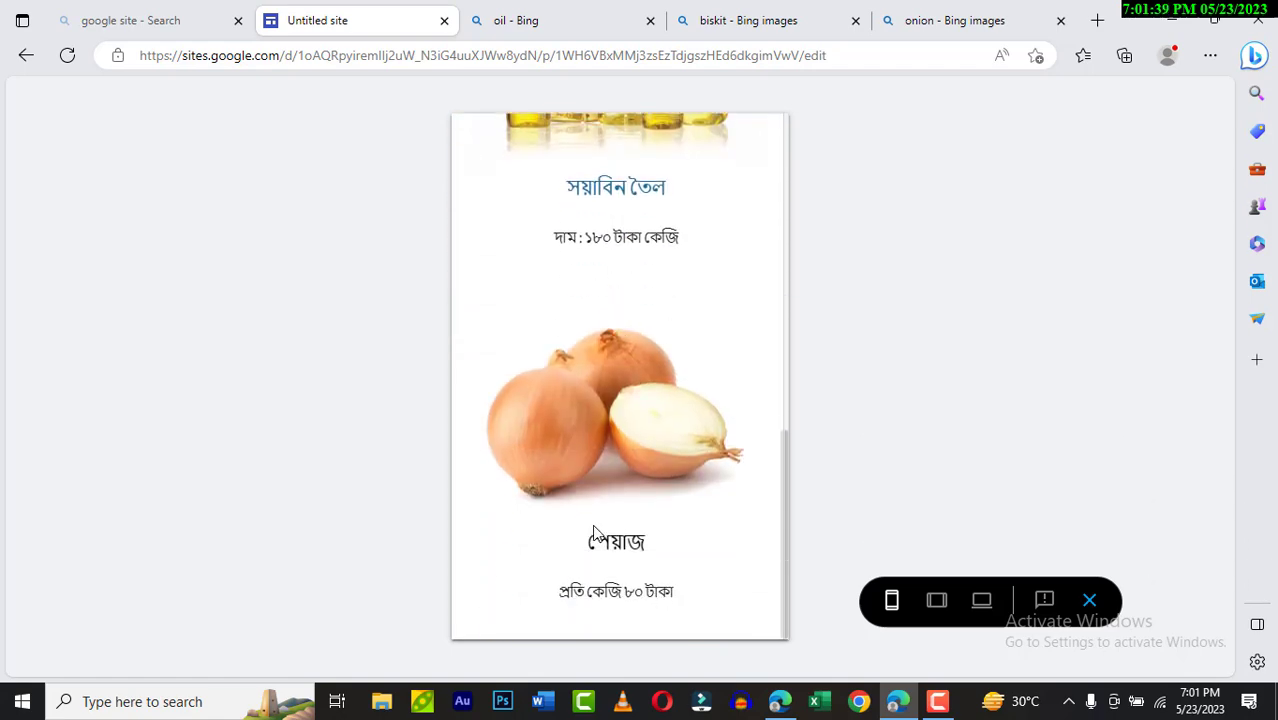
scroll(597, 520, "up", 9)
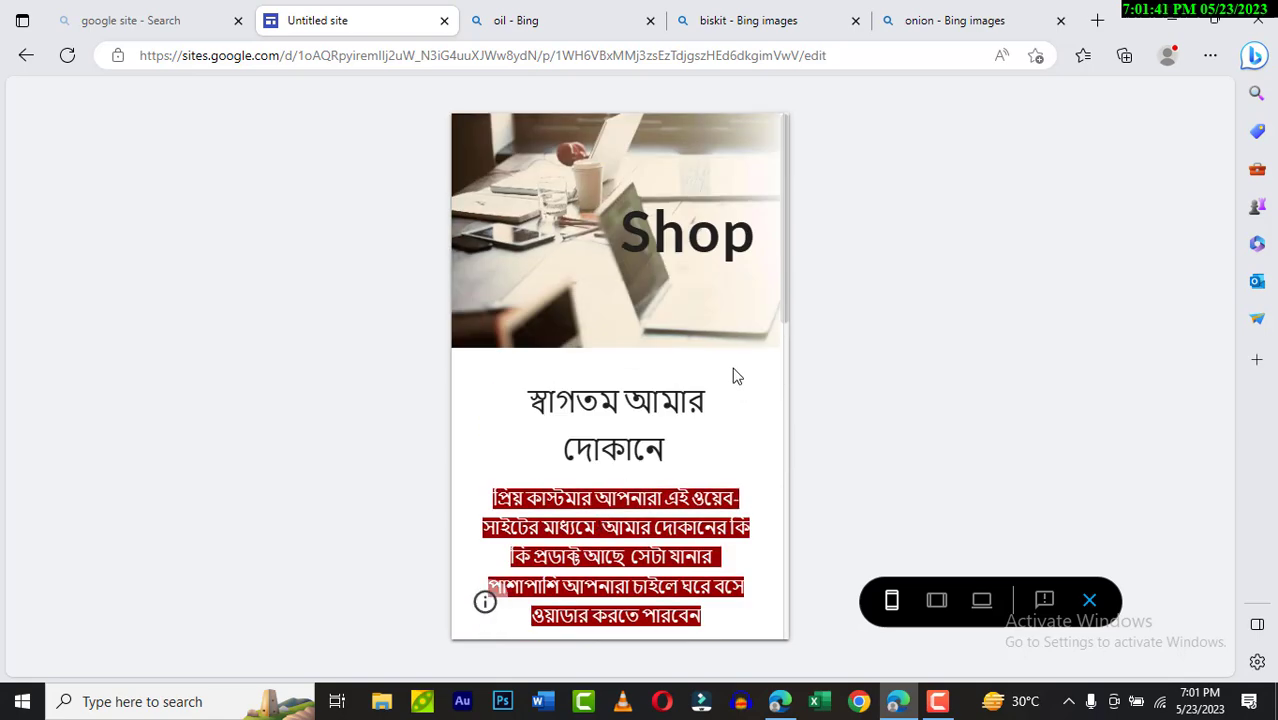
left_click(1089, 600)
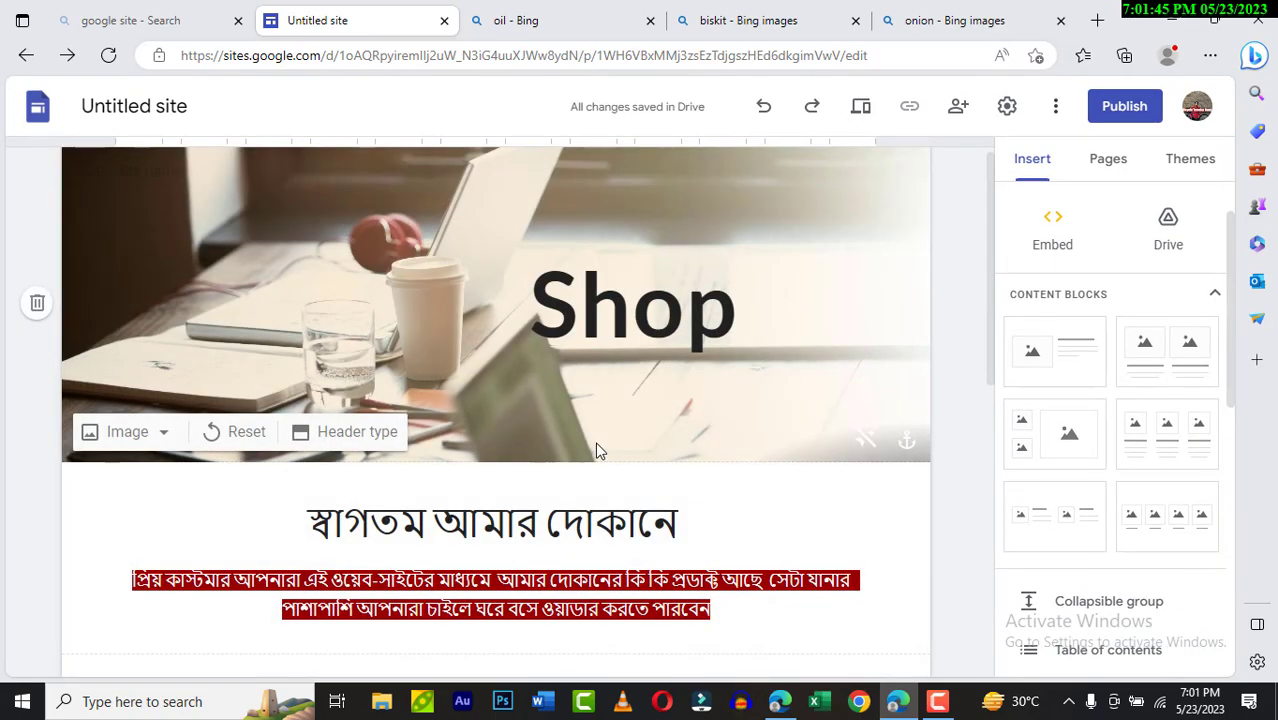
- Duplicate the product section with the soybean oil and onion blocks twice below the original
scroll(595, 448, "down", 6)
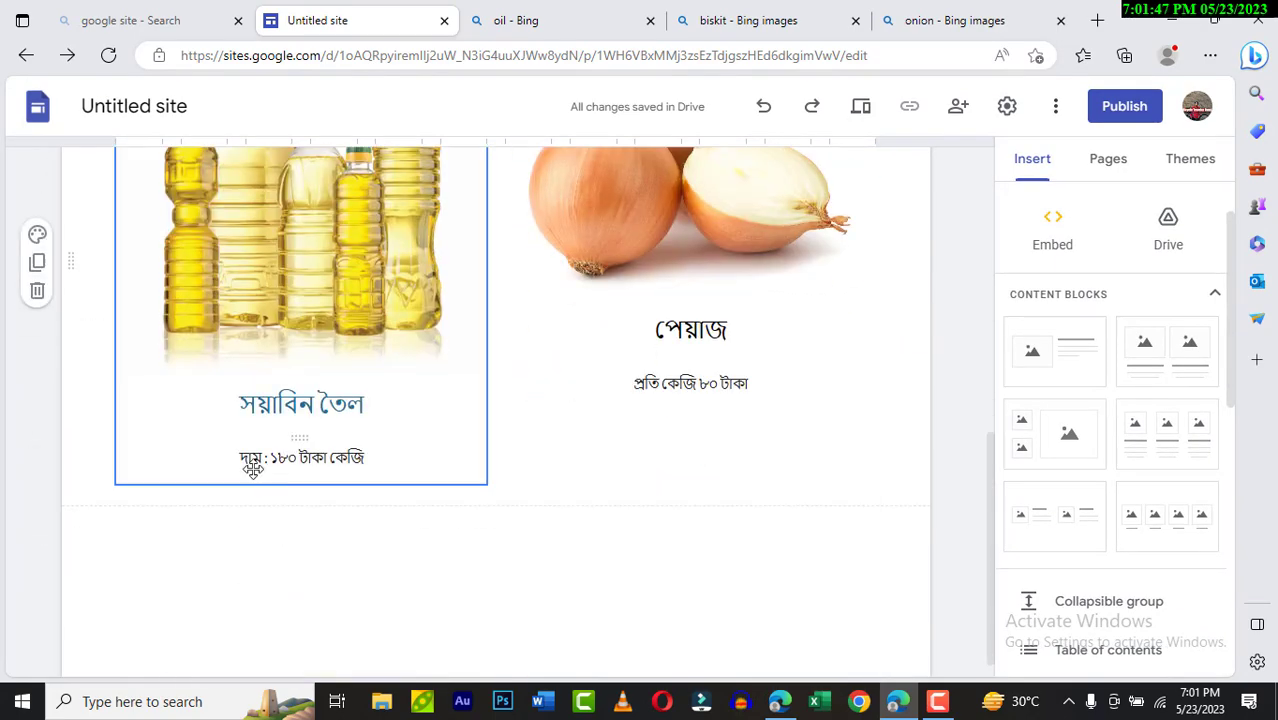
left_click(36, 265)
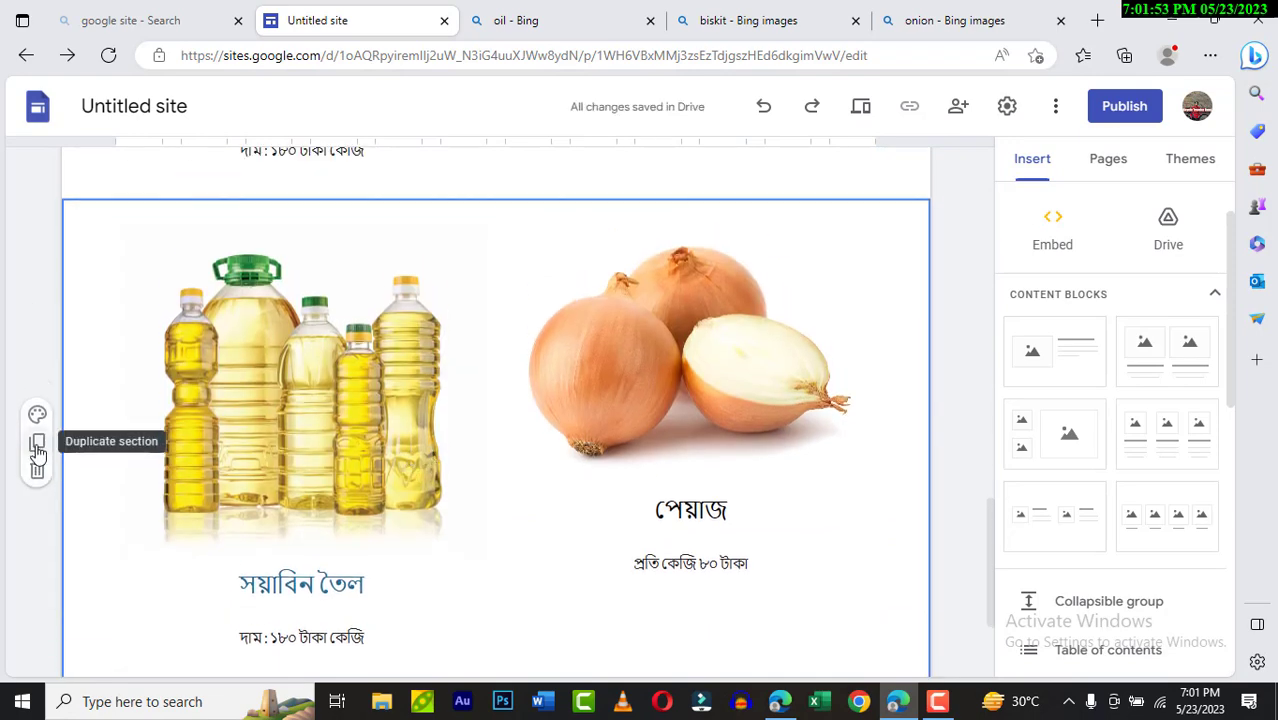
left_click(37, 444)
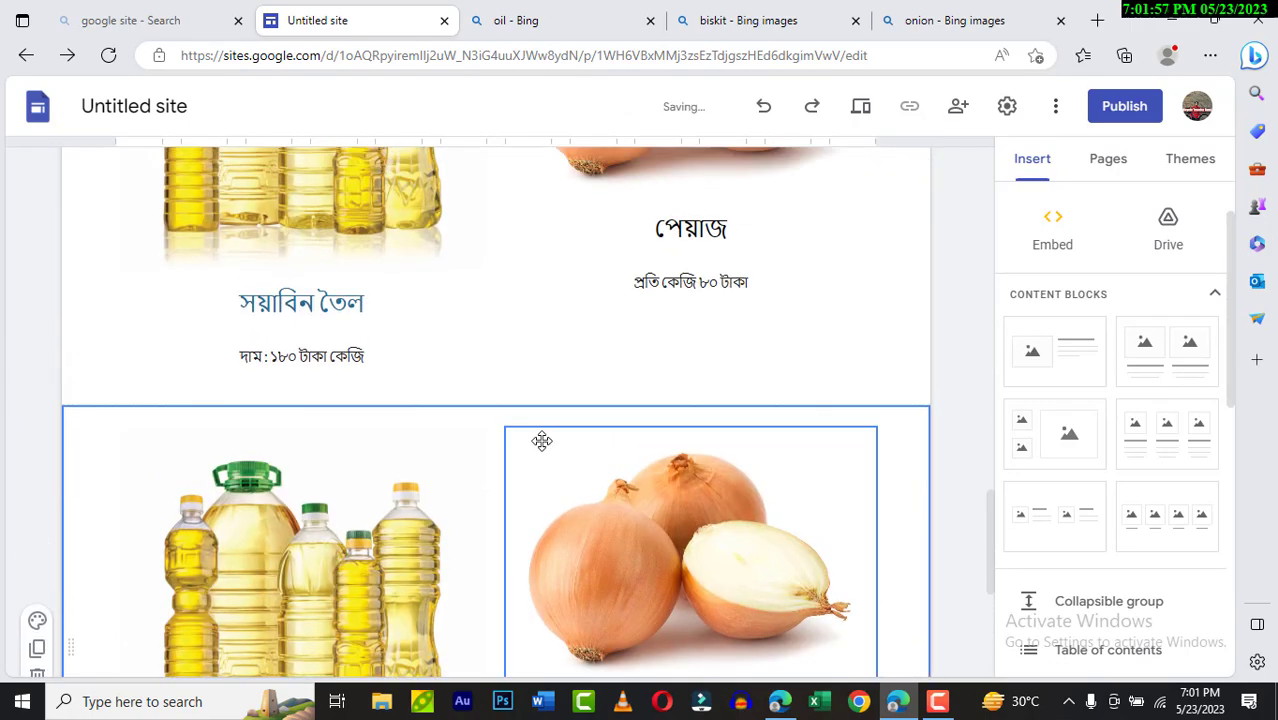
scroll(550, 439, "up", 5)
scroll(559, 439, "down", 3)
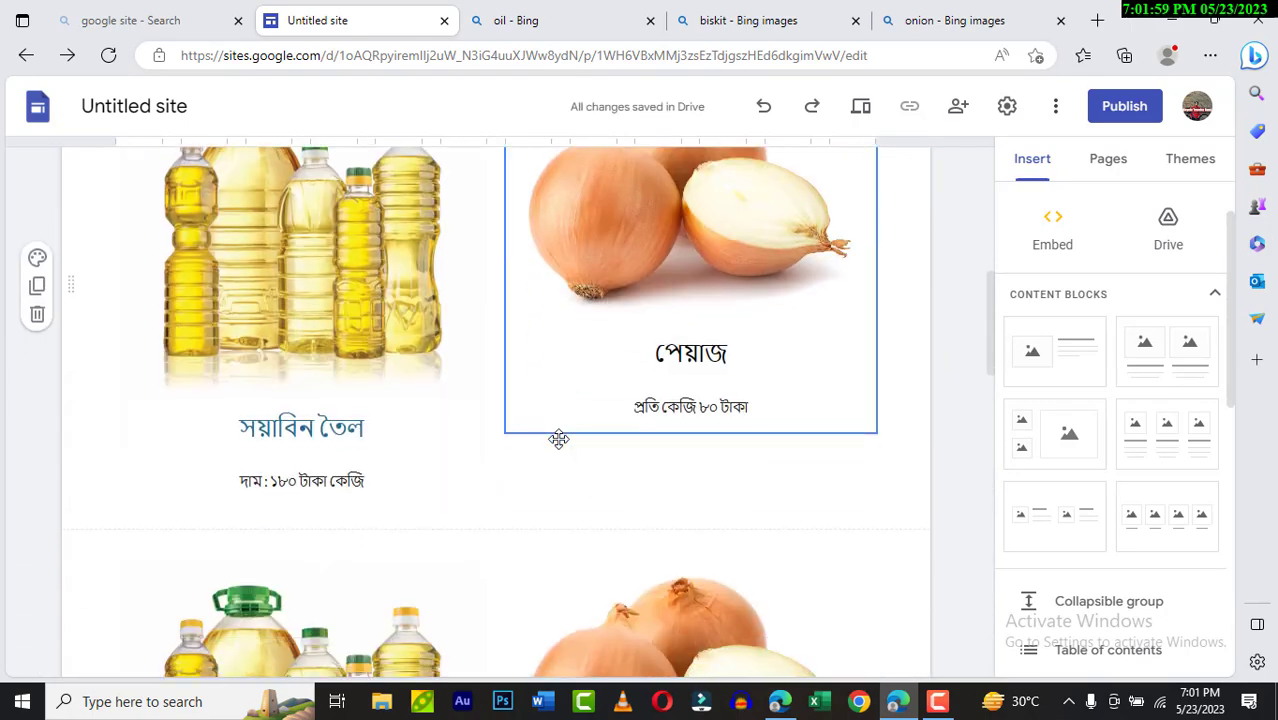
left_click(333, 458)
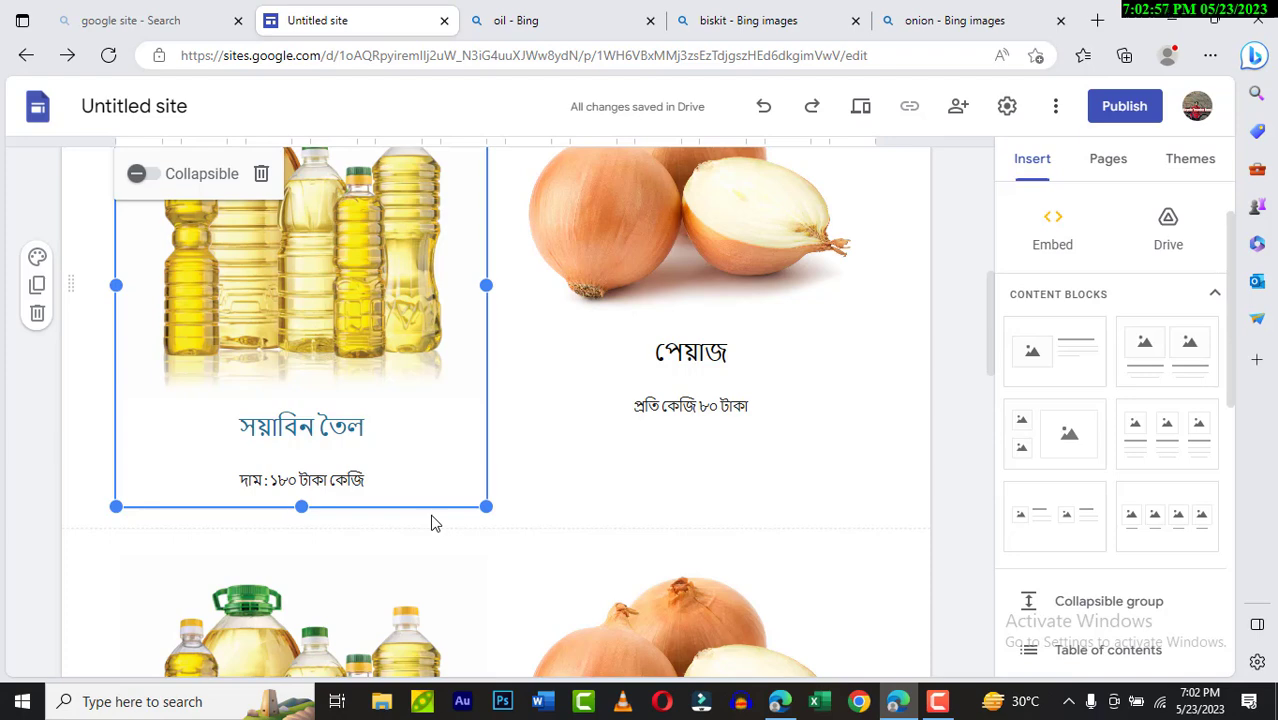
- Open the preview of the site with the duplicated product sections
left_click(864, 110)
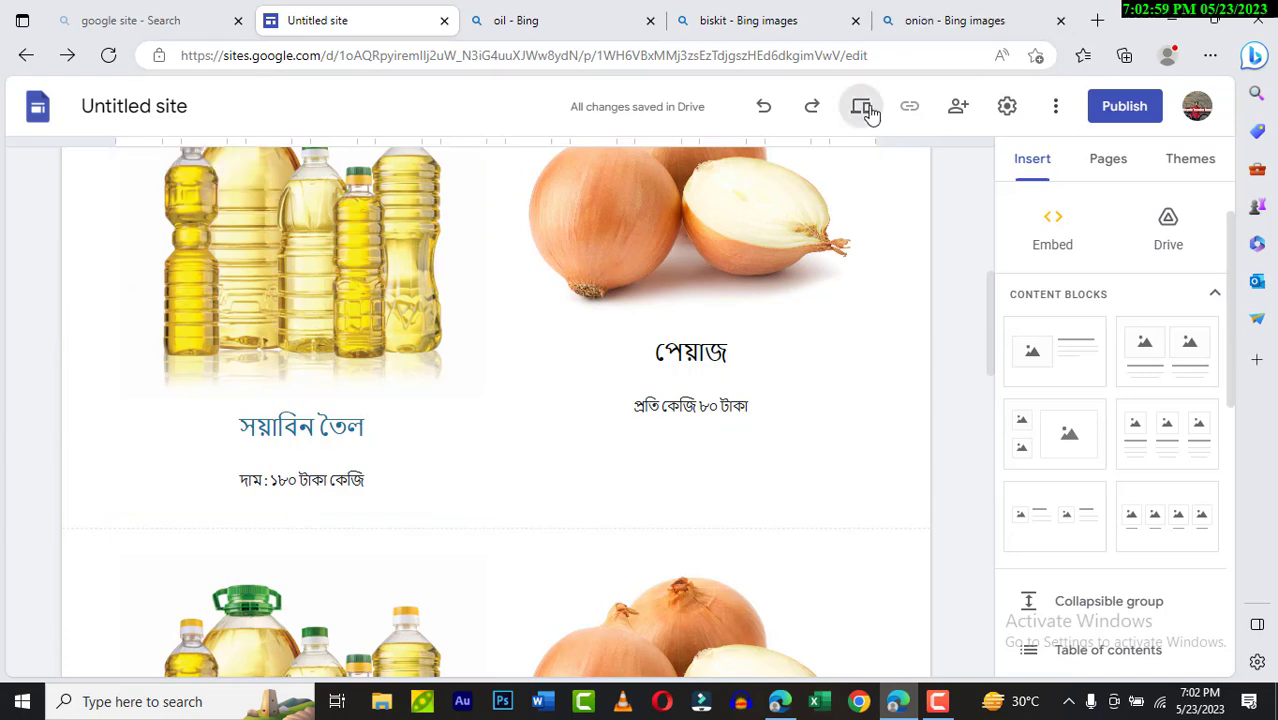